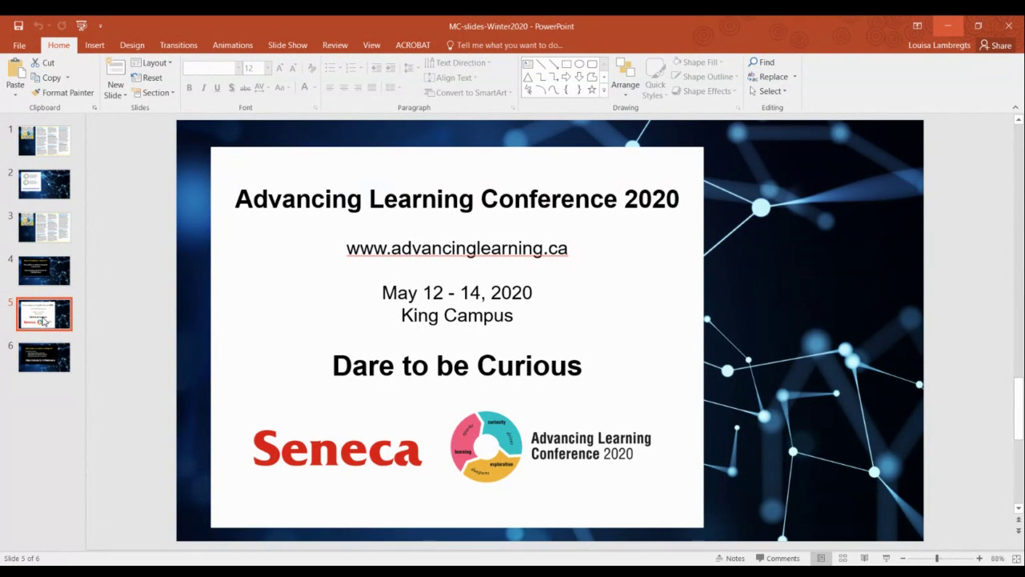
click(44, 357)
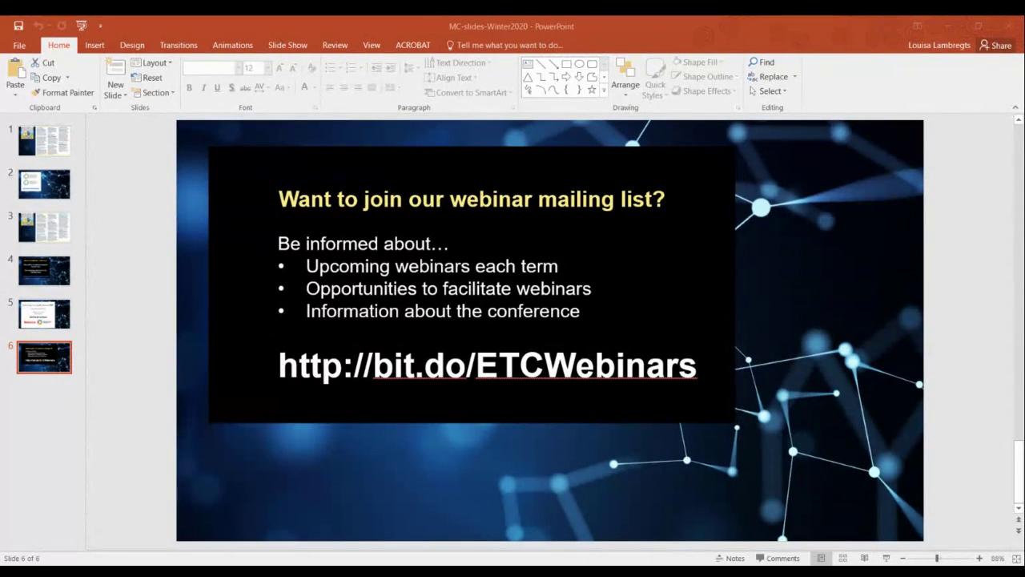
- Review slide 4 on facilitating a webinar, then slide 5 on Advancing Learning Conference 2020
click(44, 273)
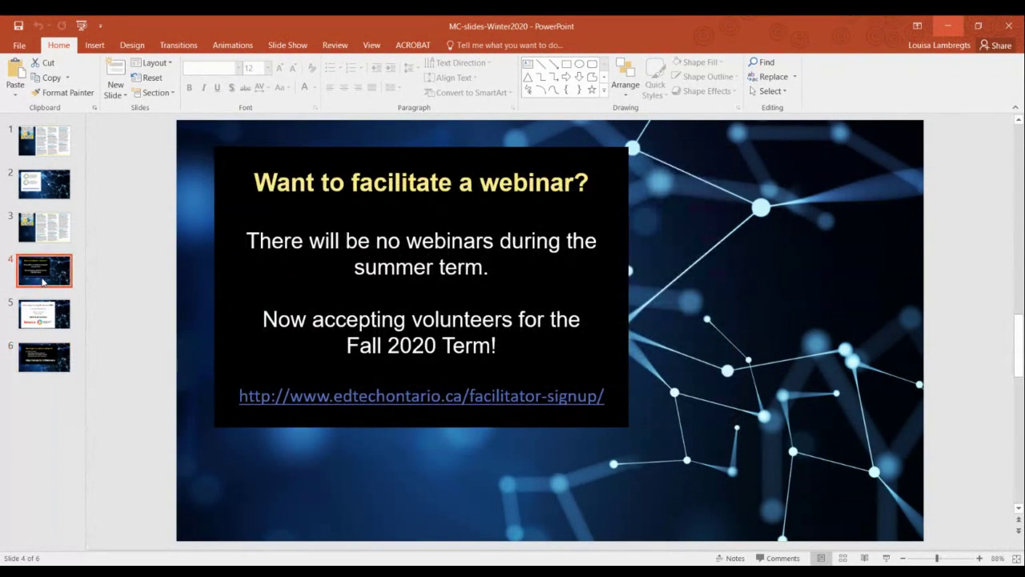
click(57, 321)
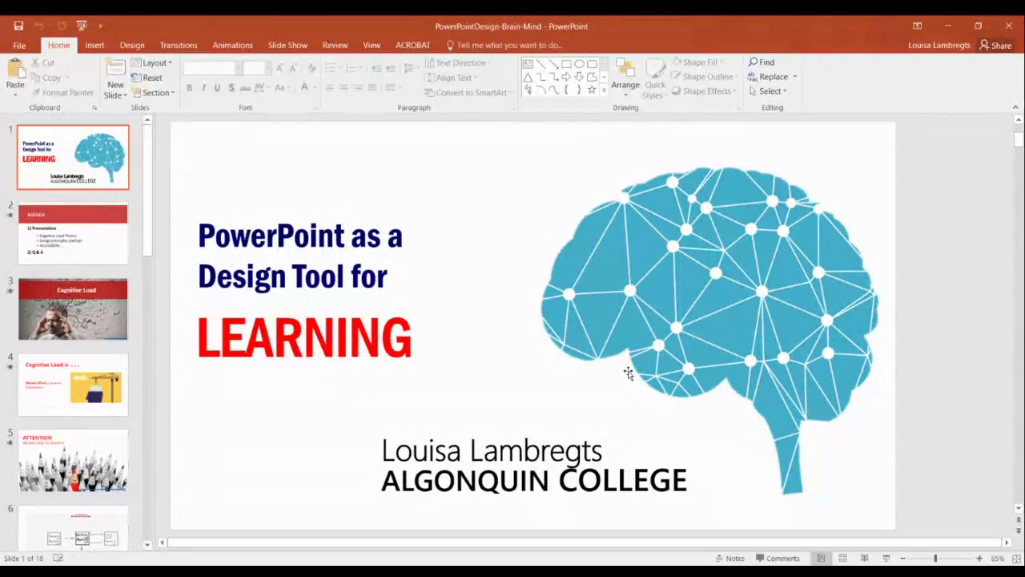
- Show slide 2, the AGENDA listing Presentation topics and Q & A
click(91, 228)
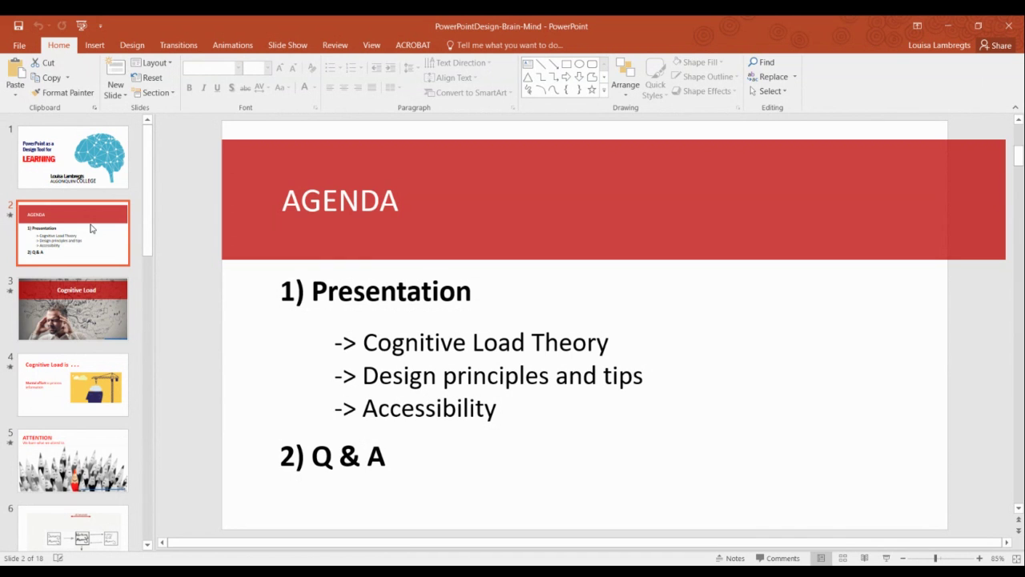
- Show slide 3, titled Cognitive Load, with the stressed-man image and picture source link
click(94, 303)
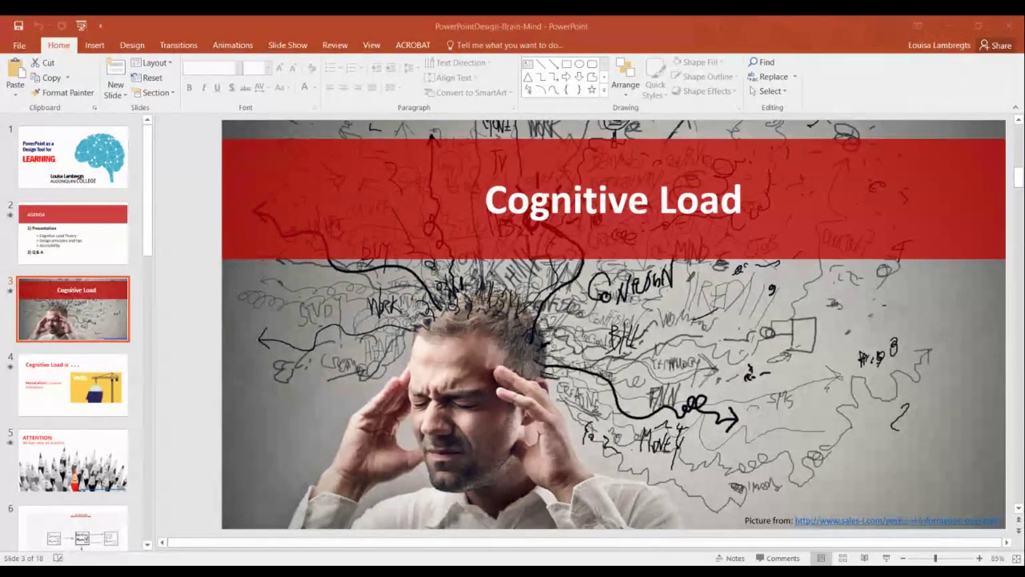
- Show slide 4, defining cognitive load as mental effort beside the crane illustration
click(55, 398)
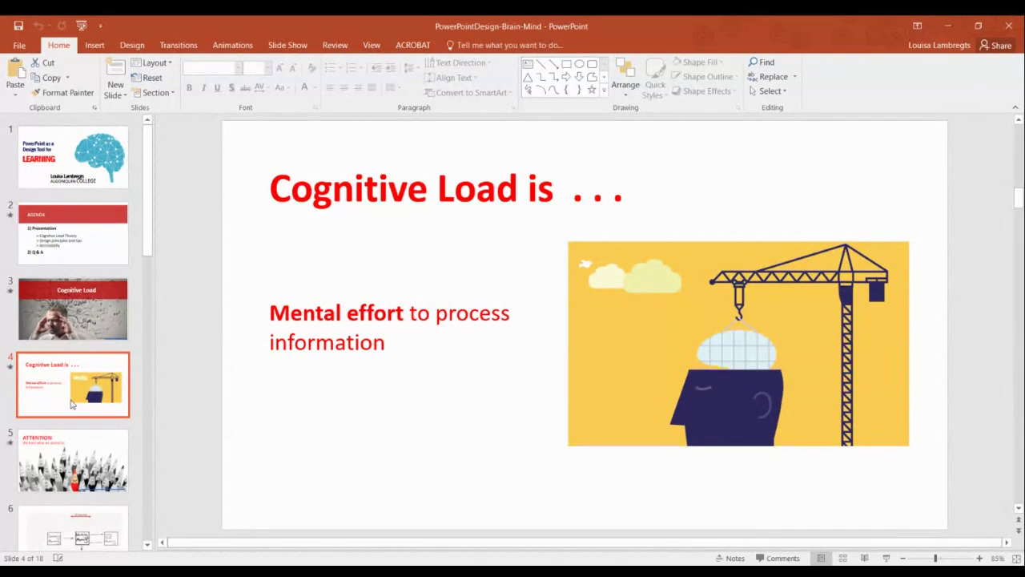
- Show slide 5, ATTENTION: "We learn what we attend to." with the pencils photo
click(107, 485)
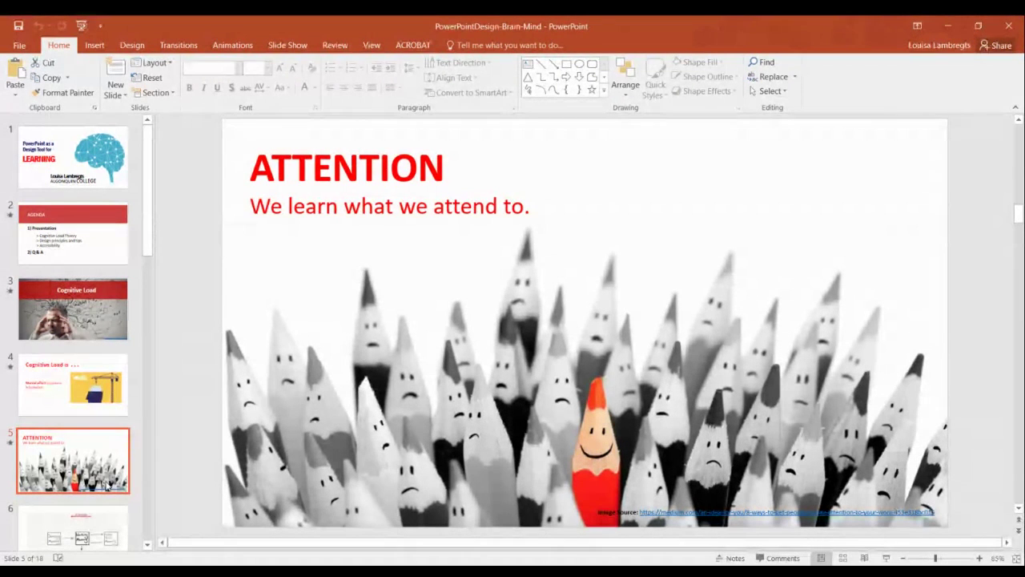
- Show slide 6, the Sensory, Working and Long-Term Memory diagram with 20 Seconds
click(100, 530)
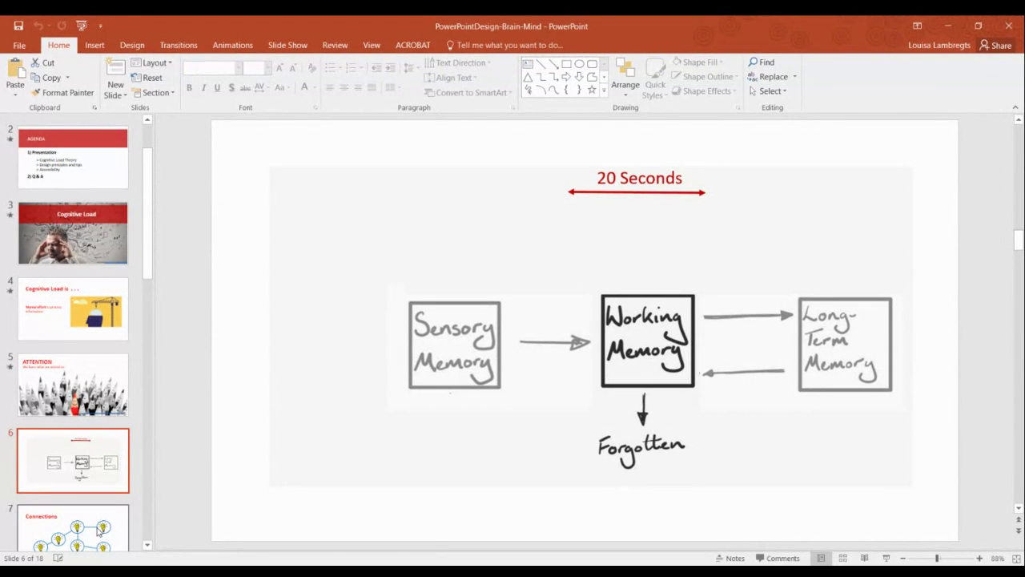
- Show slide 7, Connections, with six lightbulb circles linked into a network
click(97, 519)
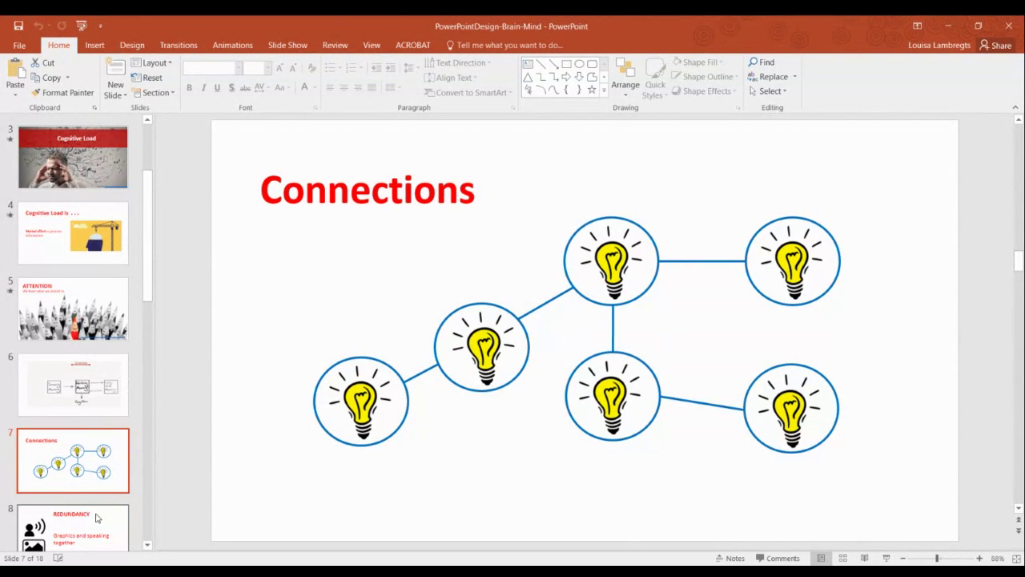
click(96, 535)
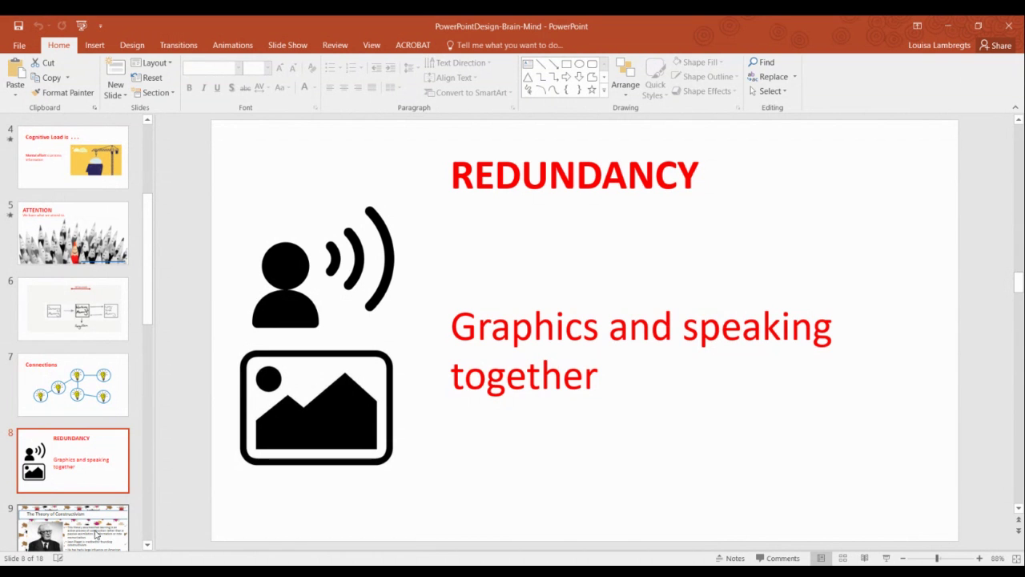
- Show slide 9, the cluttered Theory of Constructivism slide crediting Jean Piaget
click(95, 534)
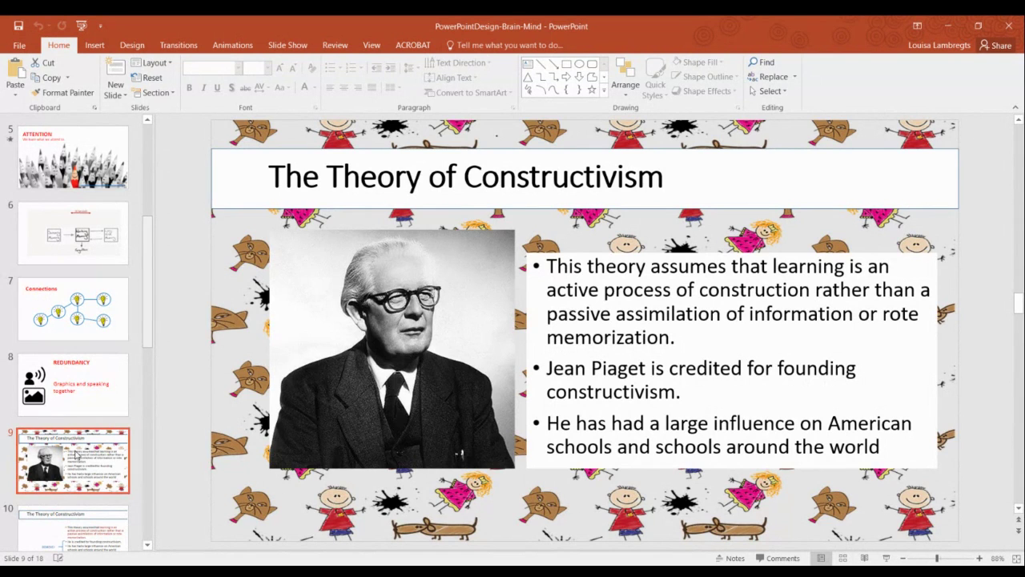
- Show slide 10, the plain Theory of Constructivism version with two bullets marked REMOVE!
click(86, 521)
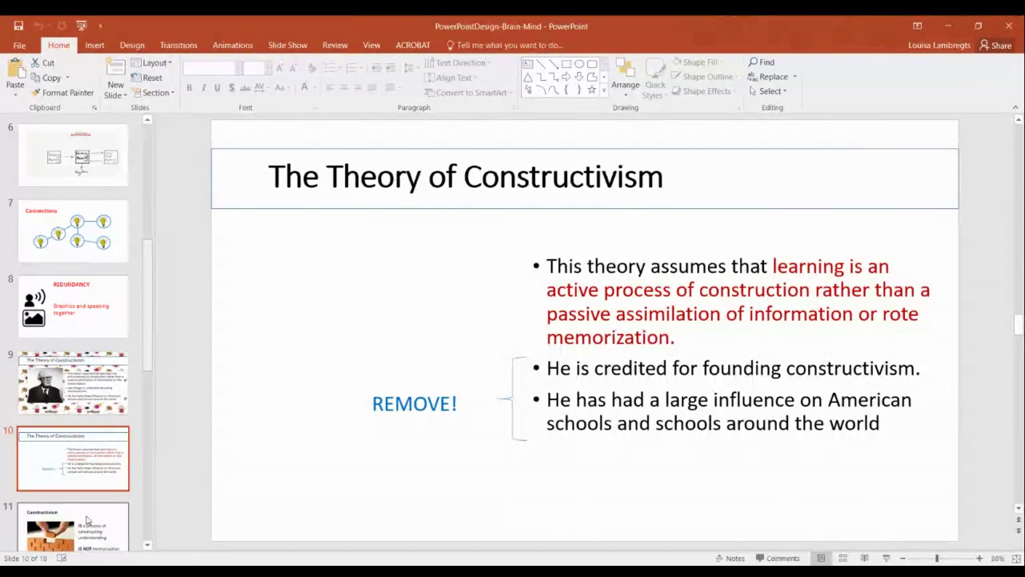
- Open slide 11, Constructivism, showing the brick-stacking photo and IS / IS NOT memorization text
click(88, 521)
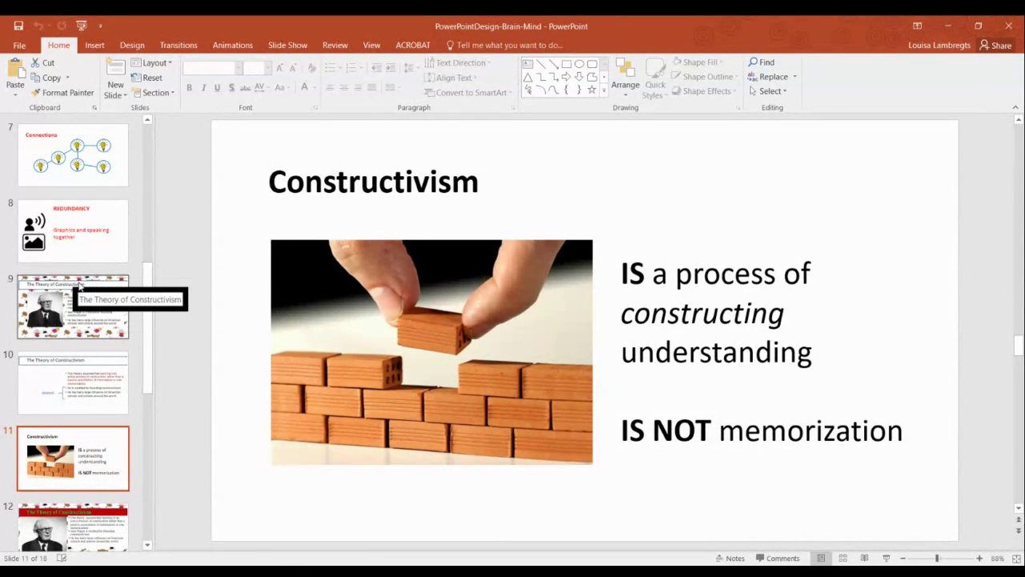
- Switch to slide 9, the busy patterned Theory of Constructivism slide with three Piaget bullets
click(64, 306)
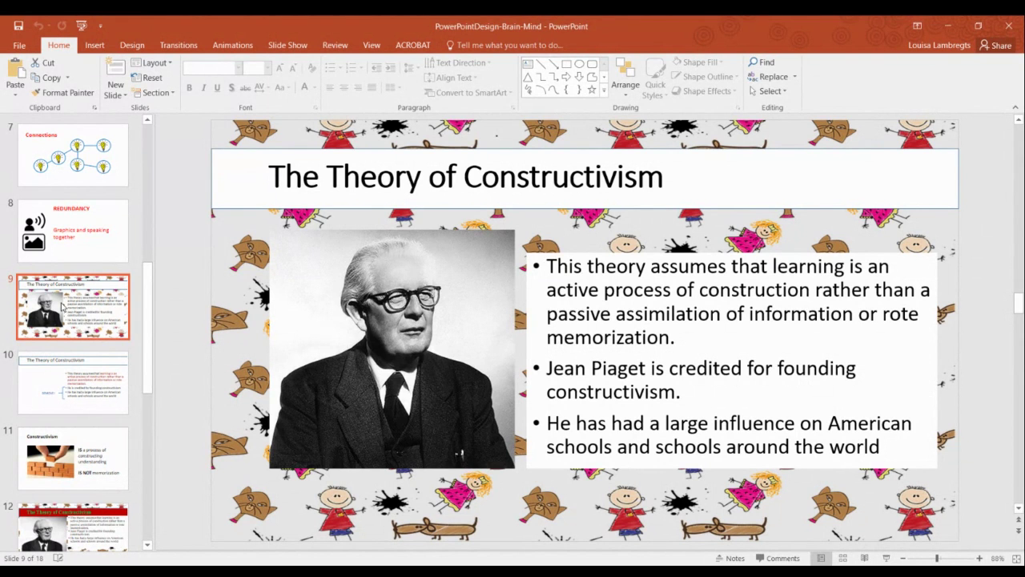
- Return to slide 11, the simplified Constructivism slide with the brick-laying photo
click(46, 475)
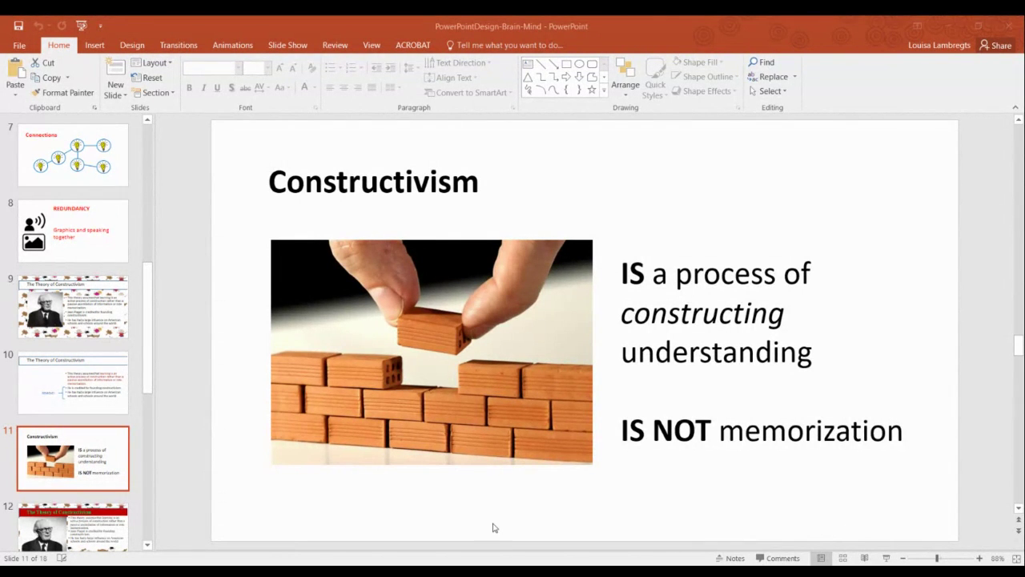
- Select slide 12, the cluttered Theory of Constructivism version with the Jean Piaget photo
click(95, 530)
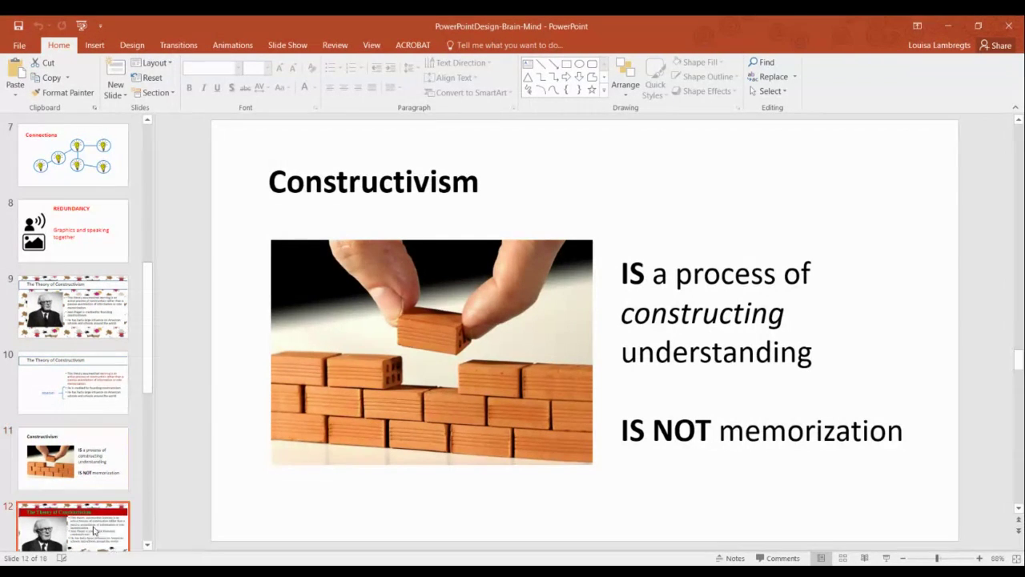
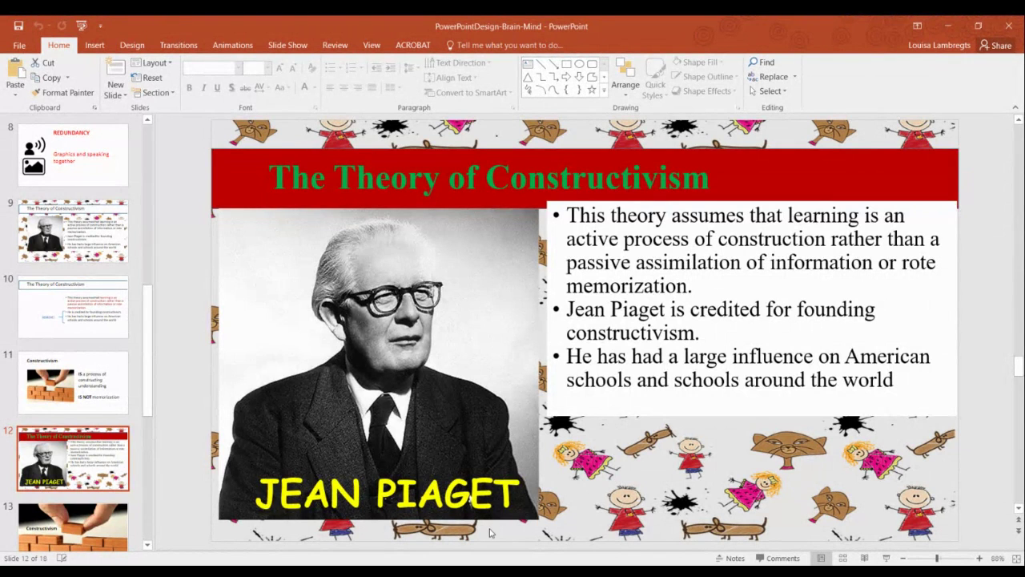
- Go to slide 11, Constructivism, and highlight part of the word 'process'
click(98, 390)
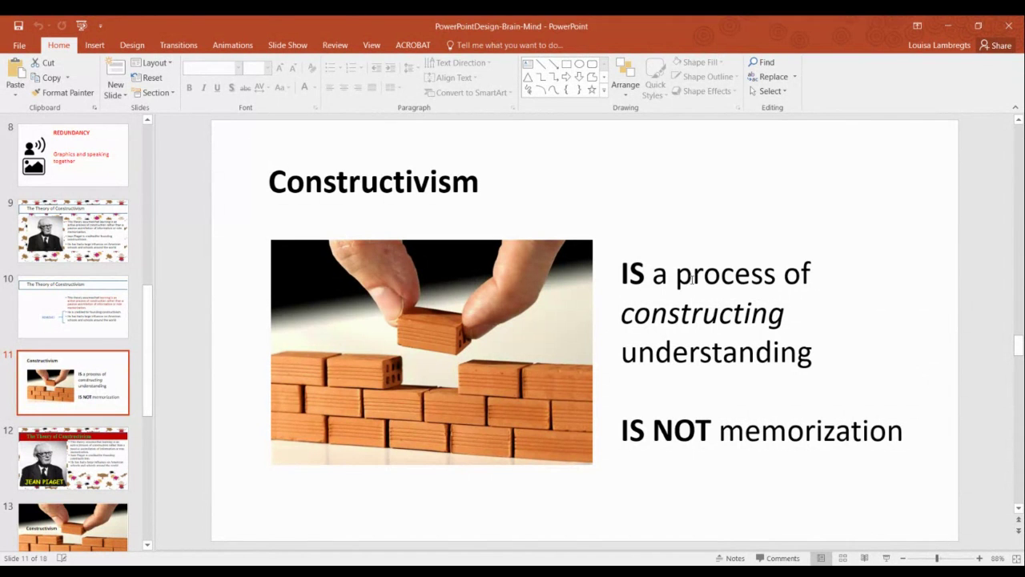
drag(692, 278, 784, 292)
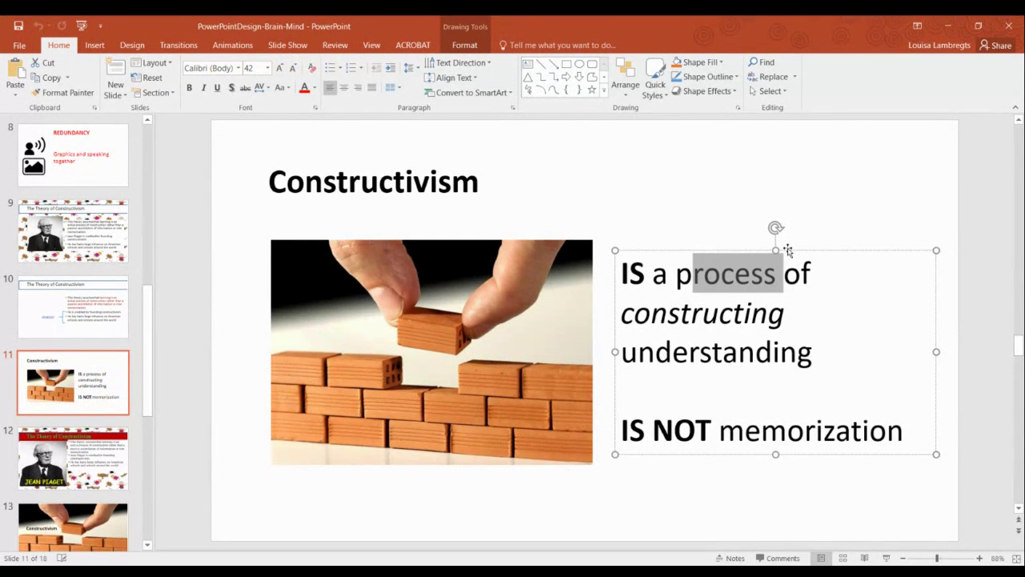
- Go to slide 12, The Theory of Constructivism with the Jean Piaget photo
click(71, 478)
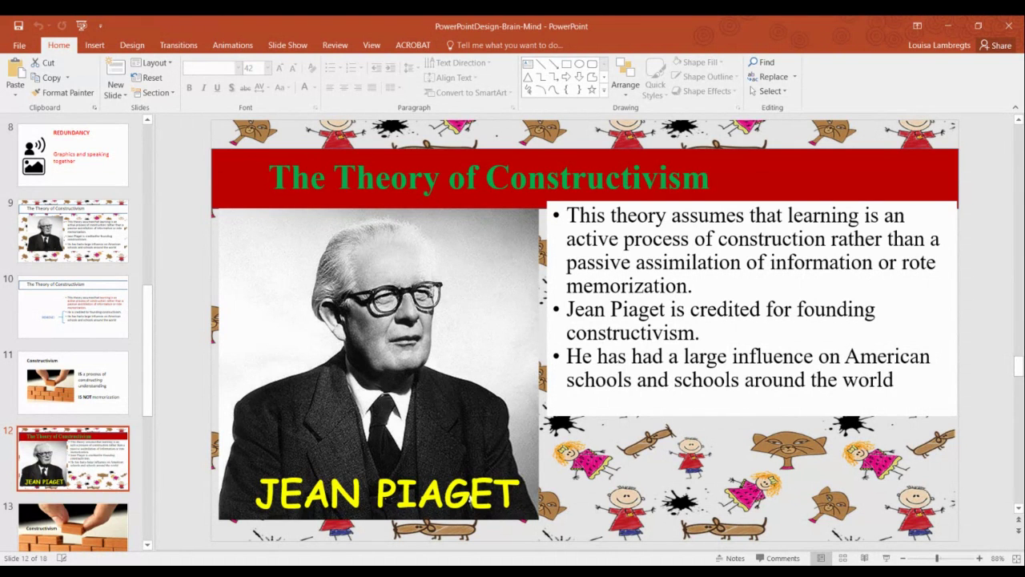
- Go to slide 13, the full-slide brick photo titled Constructivism
click(110, 535)
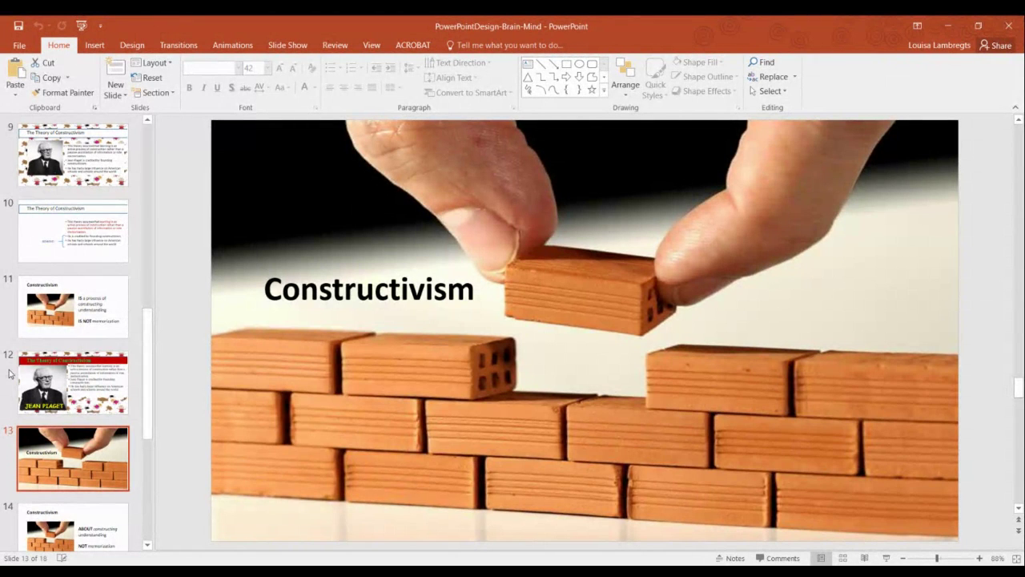
- Go to slide 14, showing 'ABOUT constructing understanding' and 'NOT memorization'
click(112, 537)
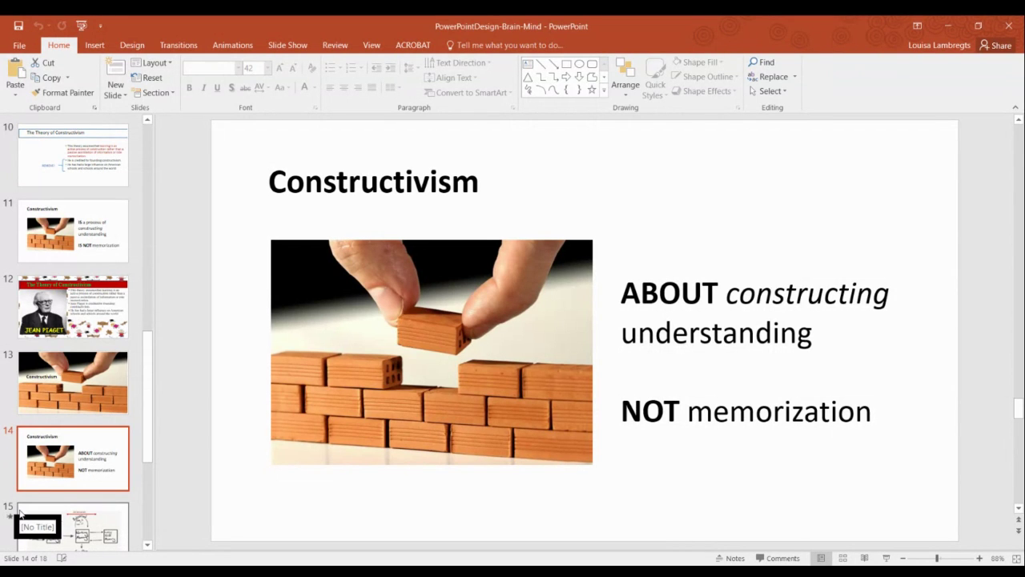
- Go to slide 15, the hand-drawn Sensory, Working and Long-Term Memory diagram
click(83, 525)
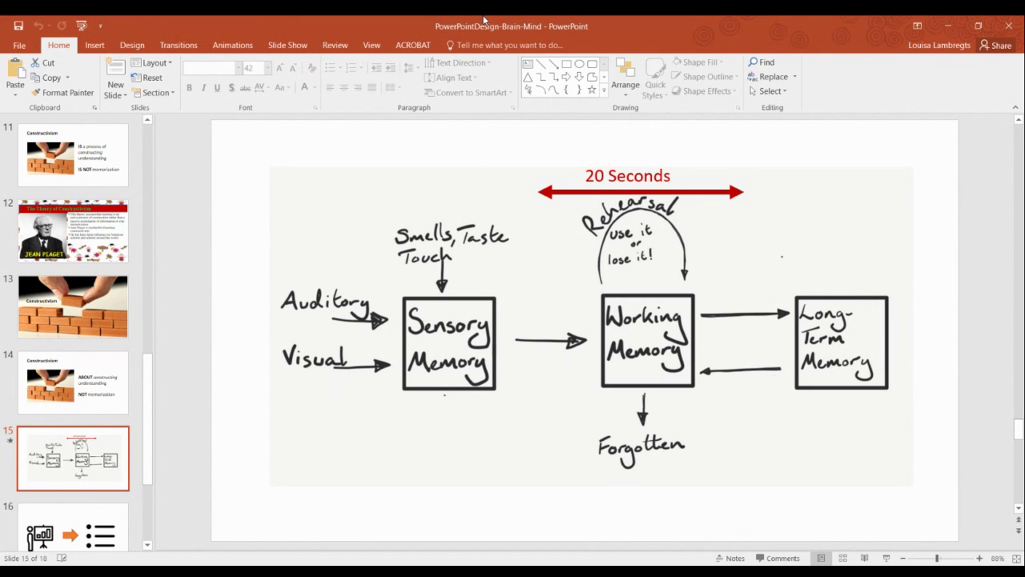
- Draw a rectangle on the diagram, filled with the slide background colour and without an outline
click(567, 68)
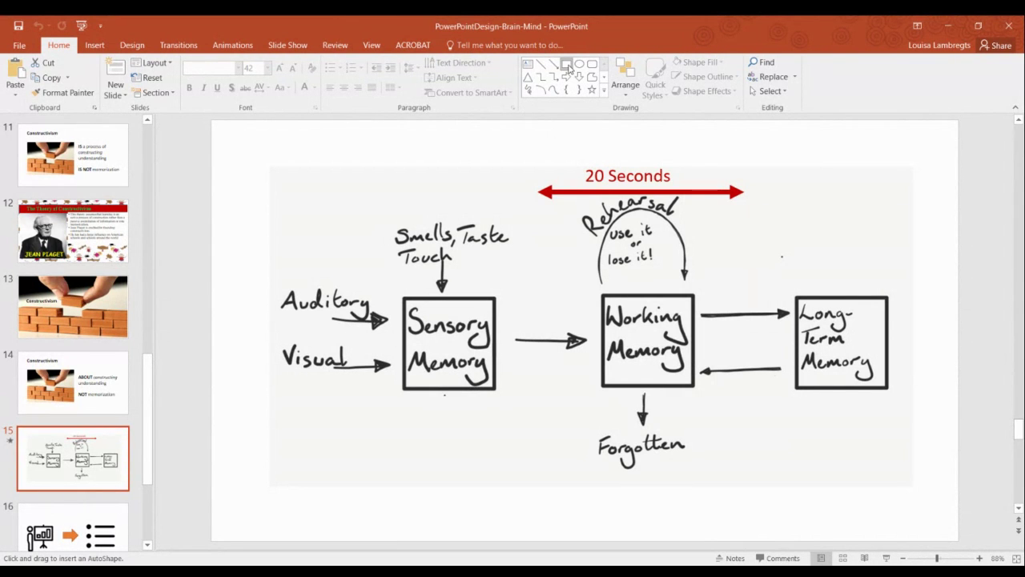
mouse_move(544, 291)
mouse_down()
mouse_move(397, 251)
mouse_move(369, 198)
mouse_up()
drag(453, 286, 454, 292)
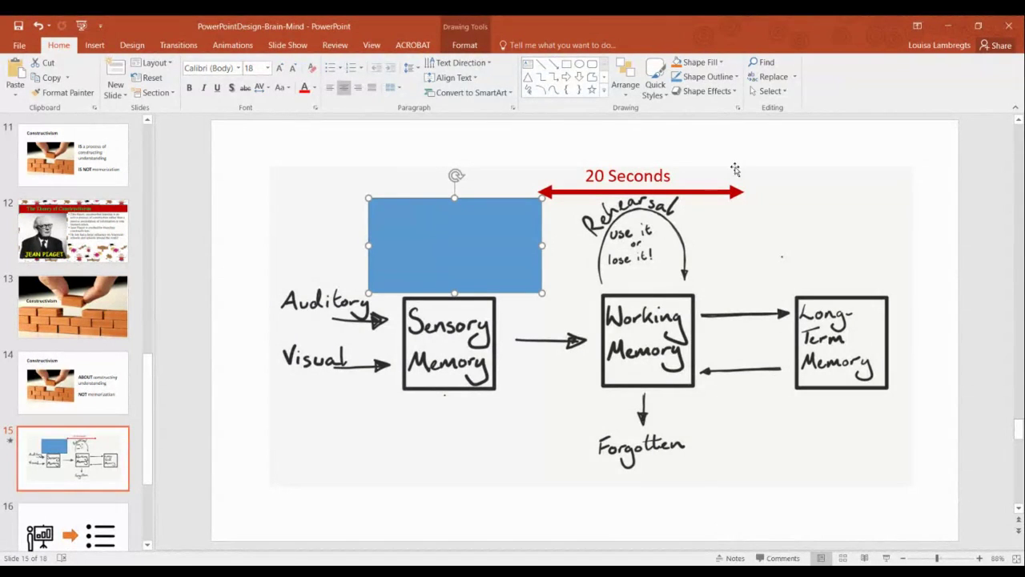
click(723, 65)
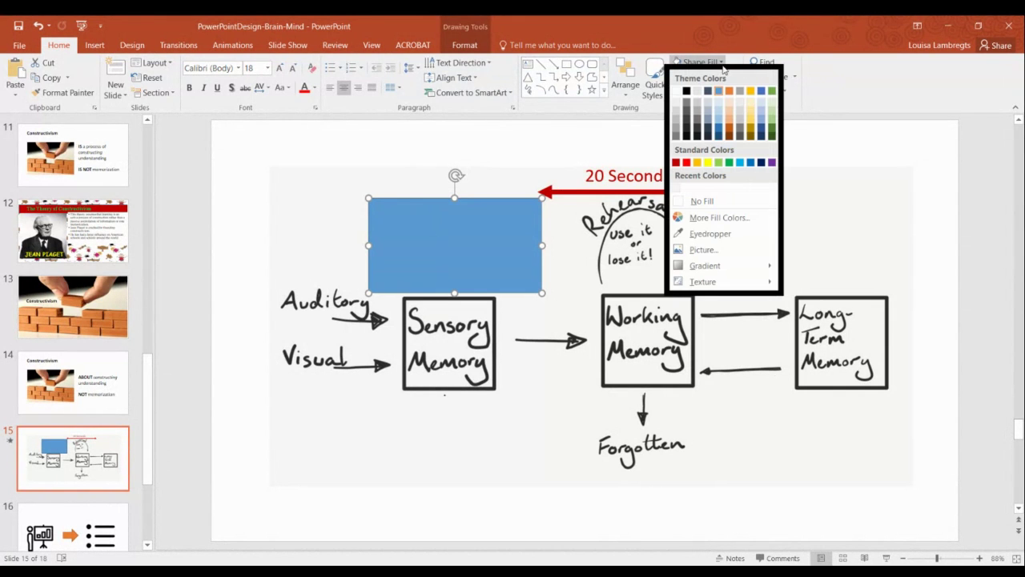
click(725, 234)
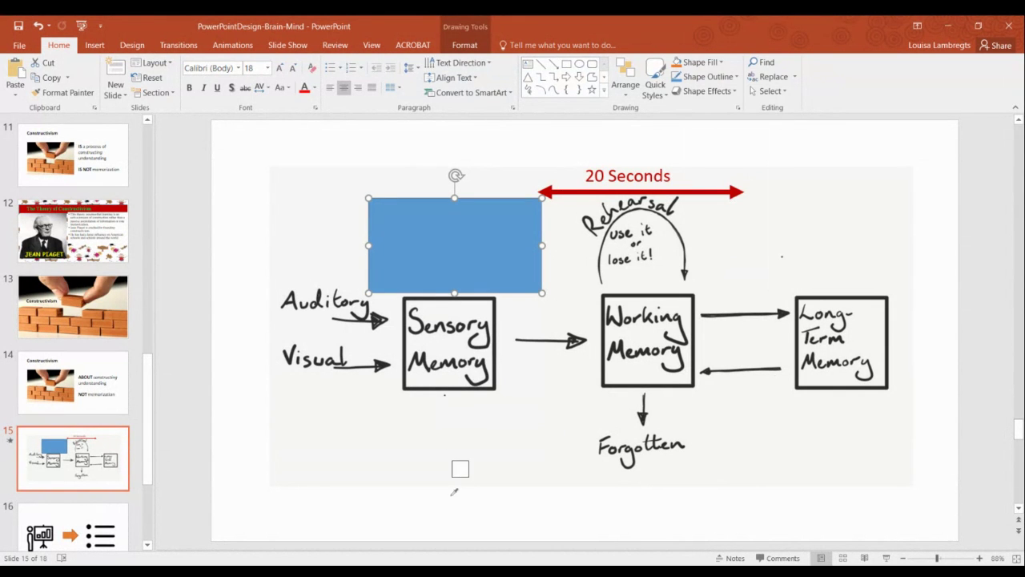
click(460, 422)
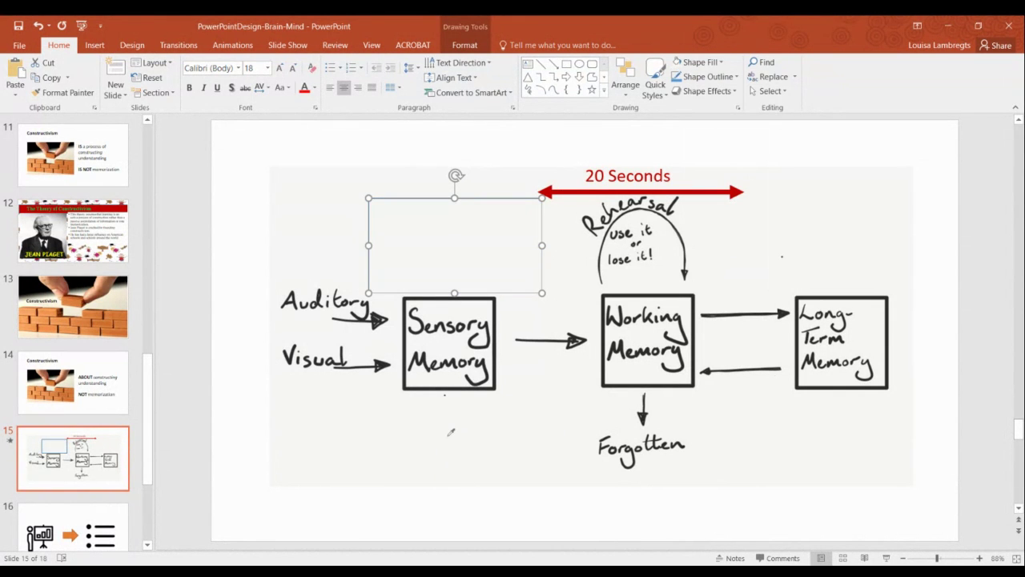
click(736, 77)
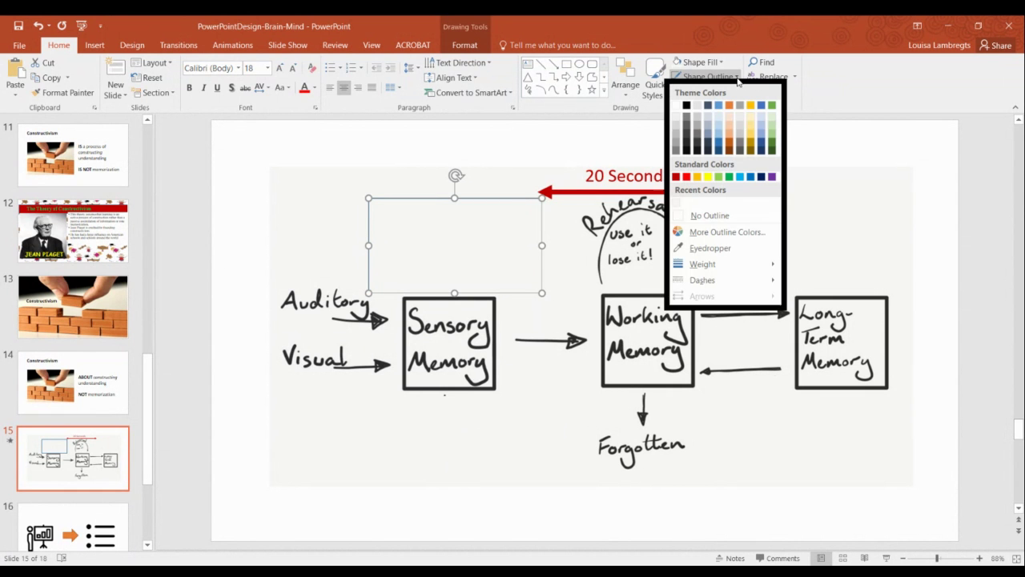
click(734, 218)
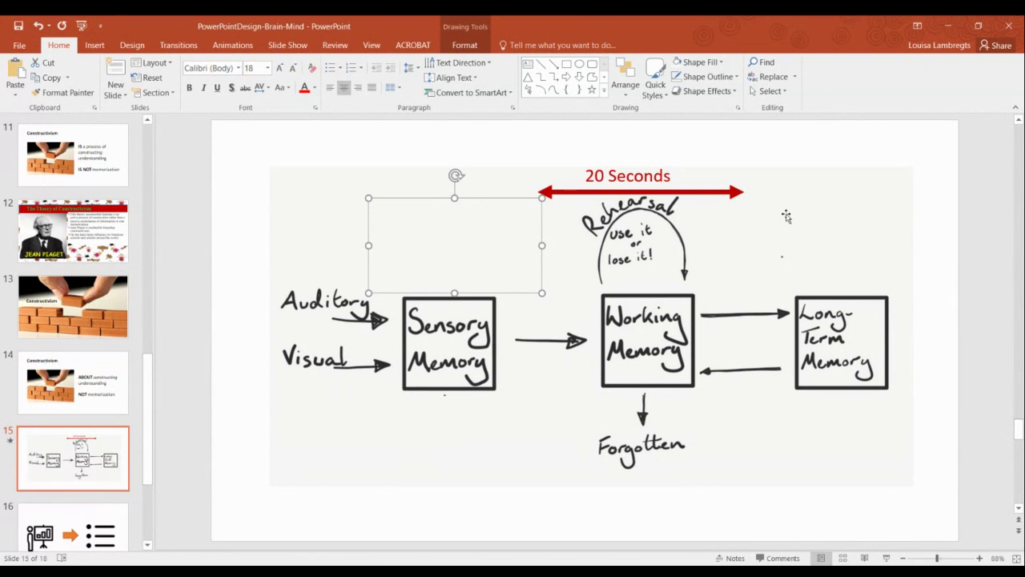
- Position the blank cover box just below Sensory Memory
click(461, 463)
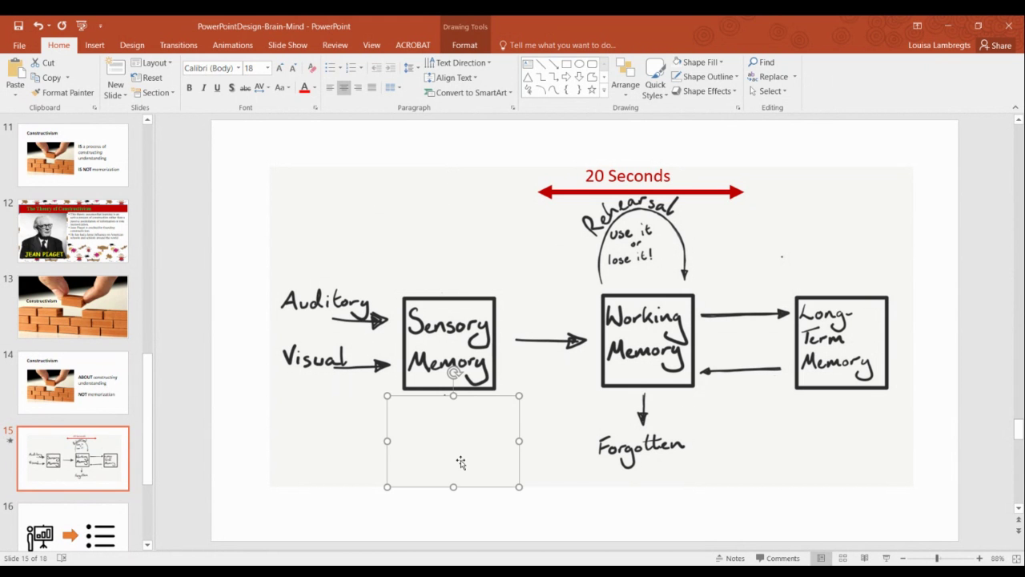
drag(461, 463, 428, 451)
drag(442, 405, 443, 400)
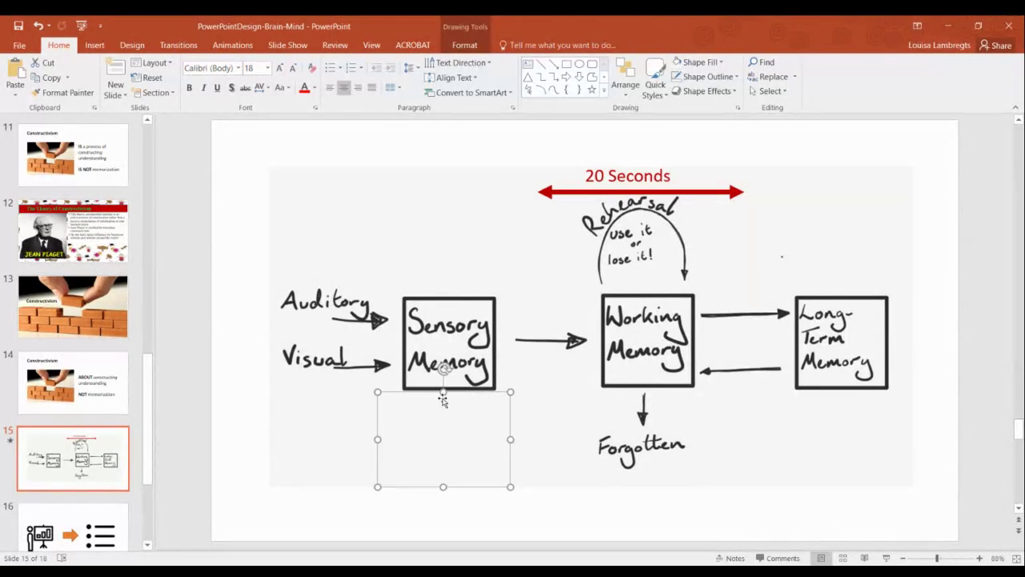
click(336, 529)
click(452, 457)
- Copy the white cover box and place the copy over the Auditory and Visual labels
click(285, 479)
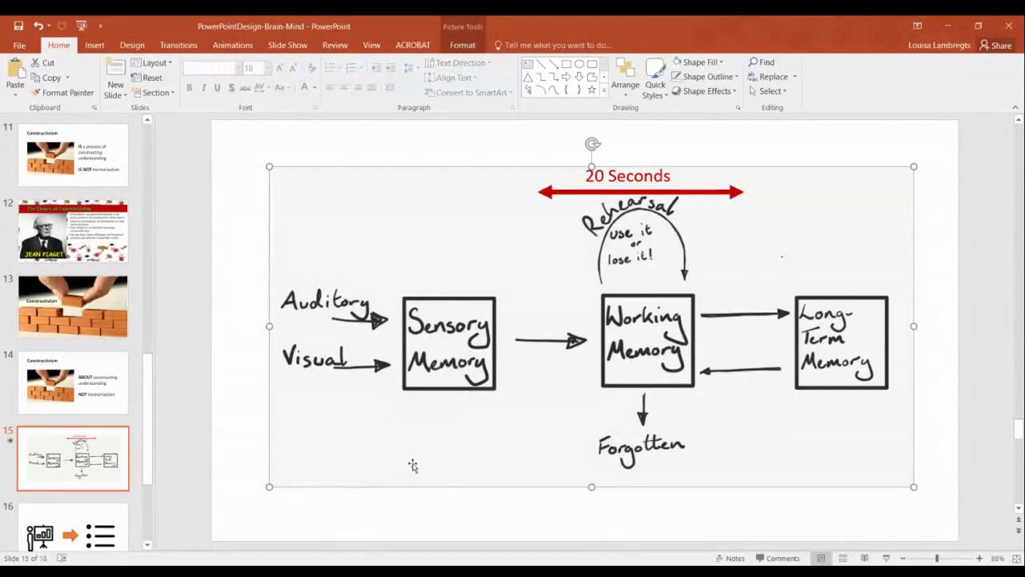
click(413, 466)
key(ctrl+c)
key(ctrl+v)
drag(433, 463, 316, 348)
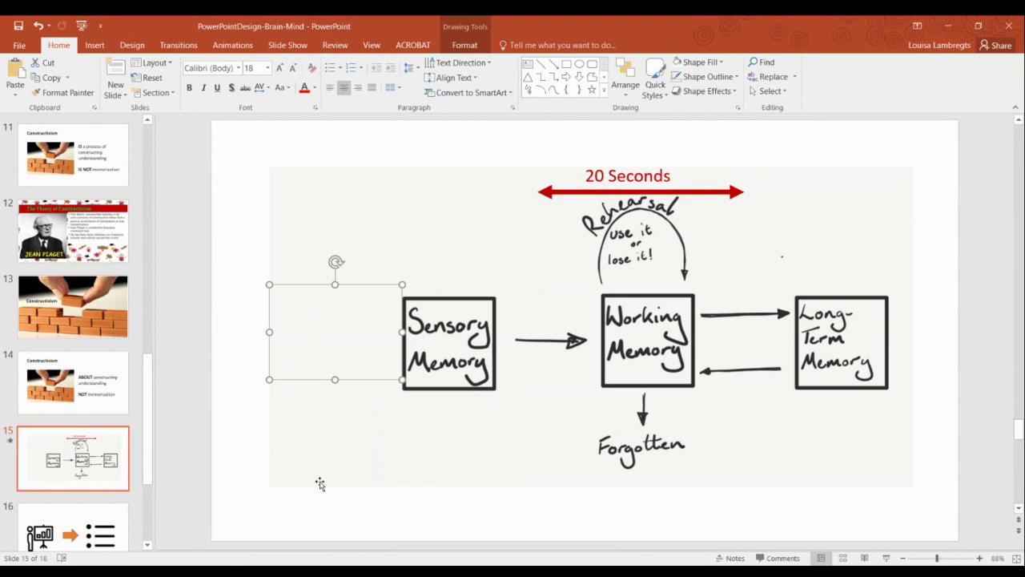
- Undo the last move, then move the cover box up and stretch it to the picture's bottom edge
click(357, 501)
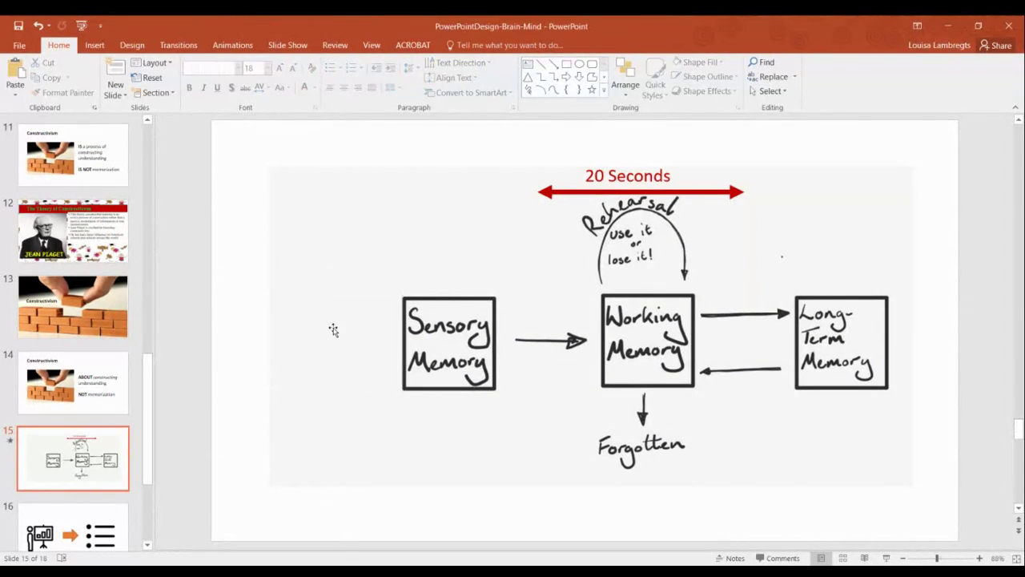
click(334, 329)
key(ctrl+z)
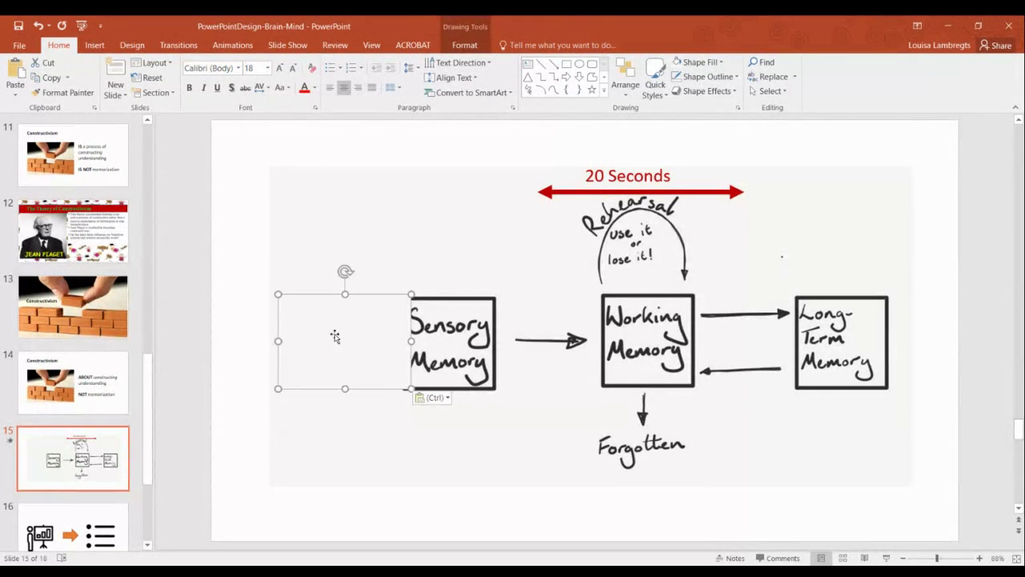
drag(380, 378, 588, 228)
drag(564, 259, 589, 487)
- Stretch the cover box over Working and Long-Term Memory, then duplicate slide 15 as slide 16
drag(630, 332, 906, 337)
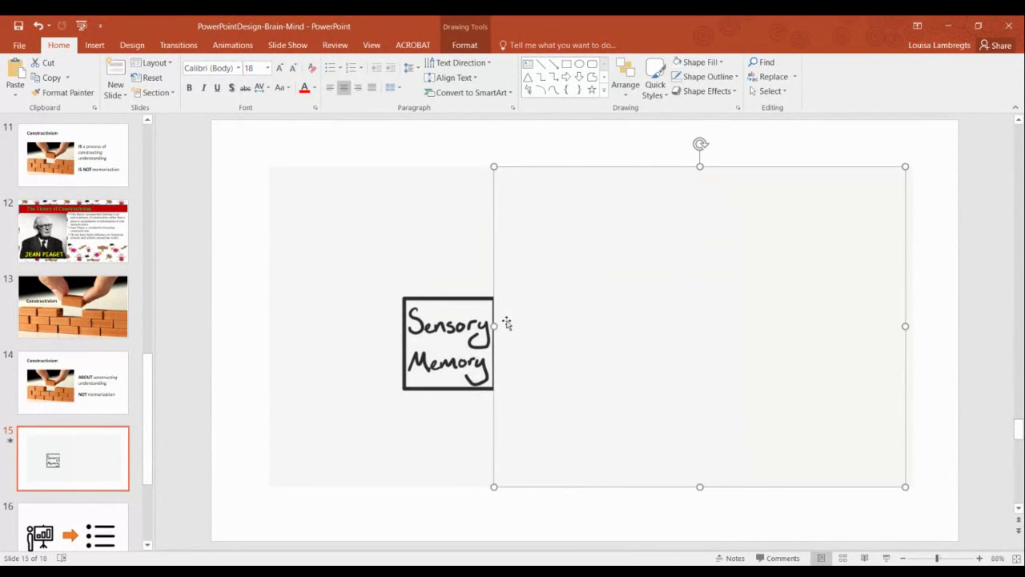
drag(496, 326, 501, 326)
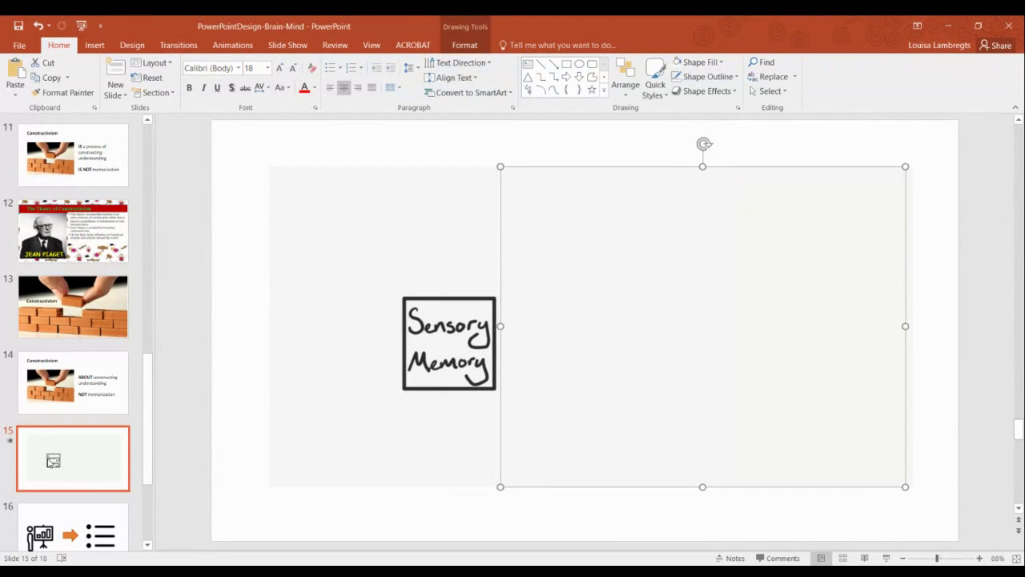
right_click(51, 463)
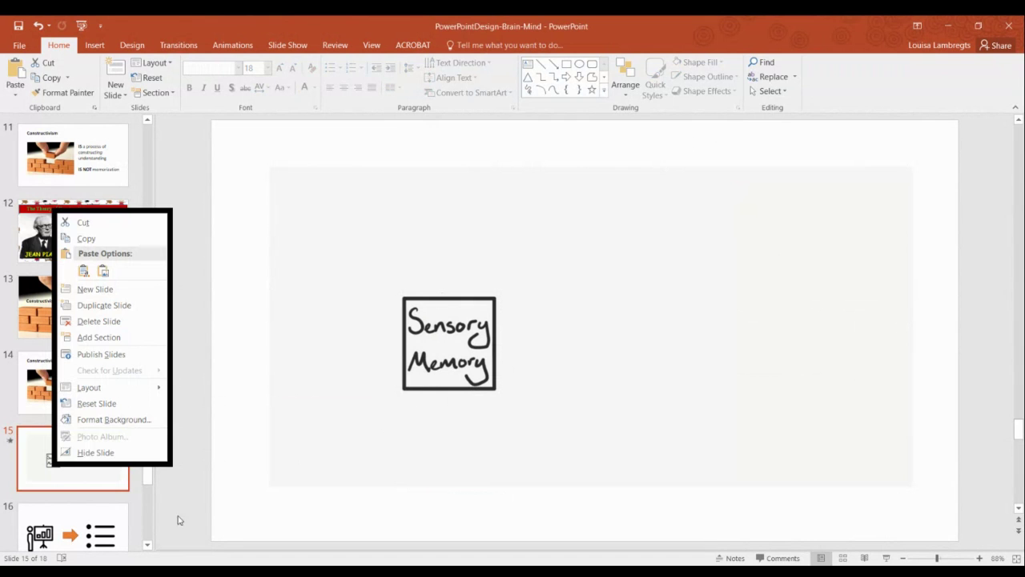
click(49, 481)
right_click(49, 481)
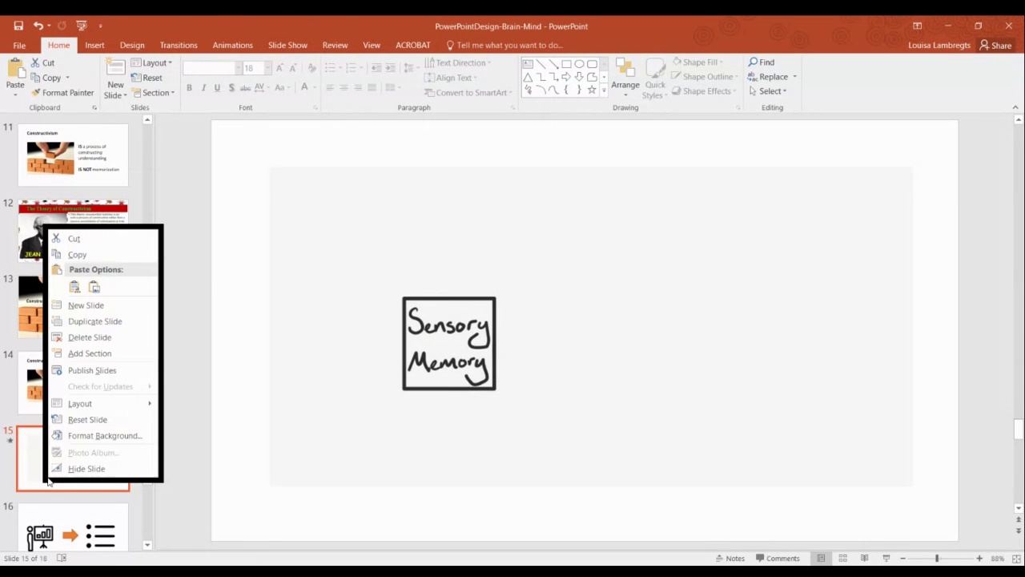
click(109, 323)
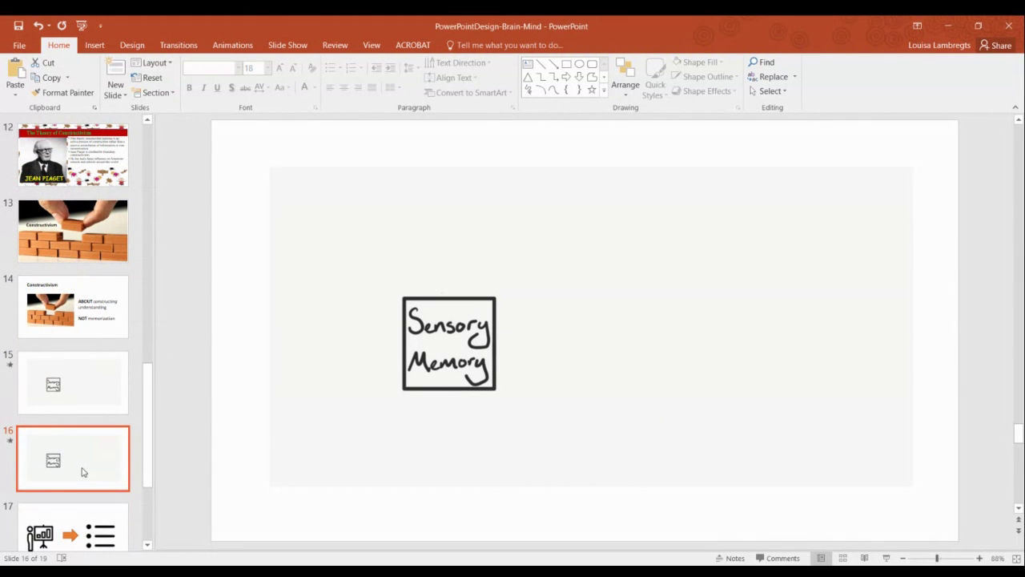
- Narrow the cover box on slide 16 to reveal Working Memory
click(717, 395)
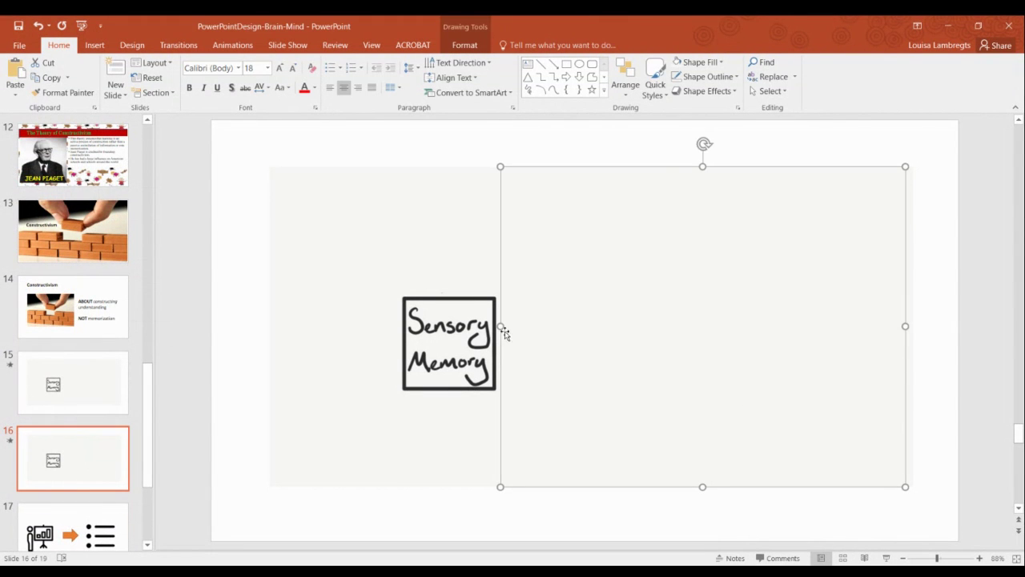
drag(499, 326, 702, 321)
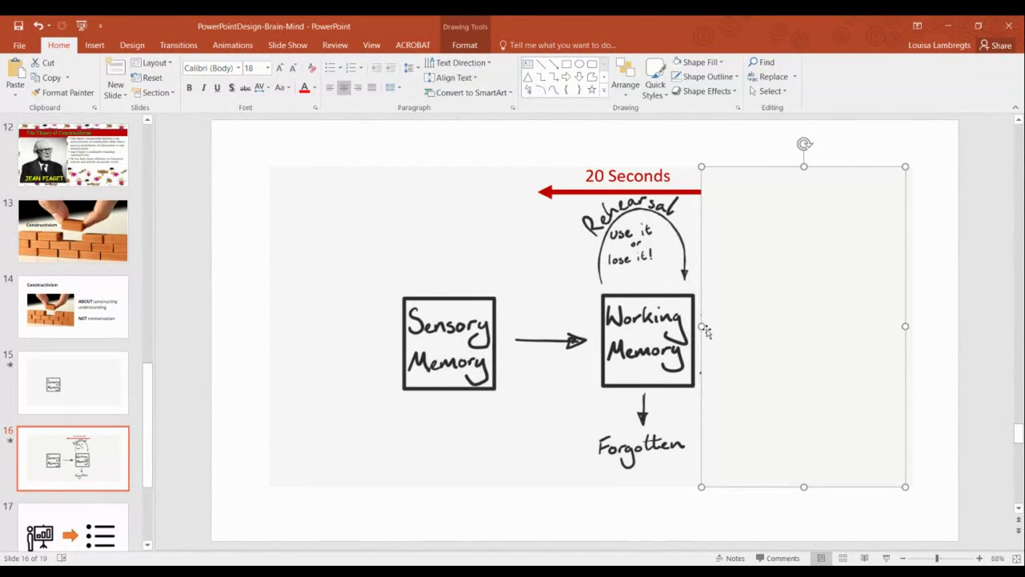
drag(702, 326, 697, 326)
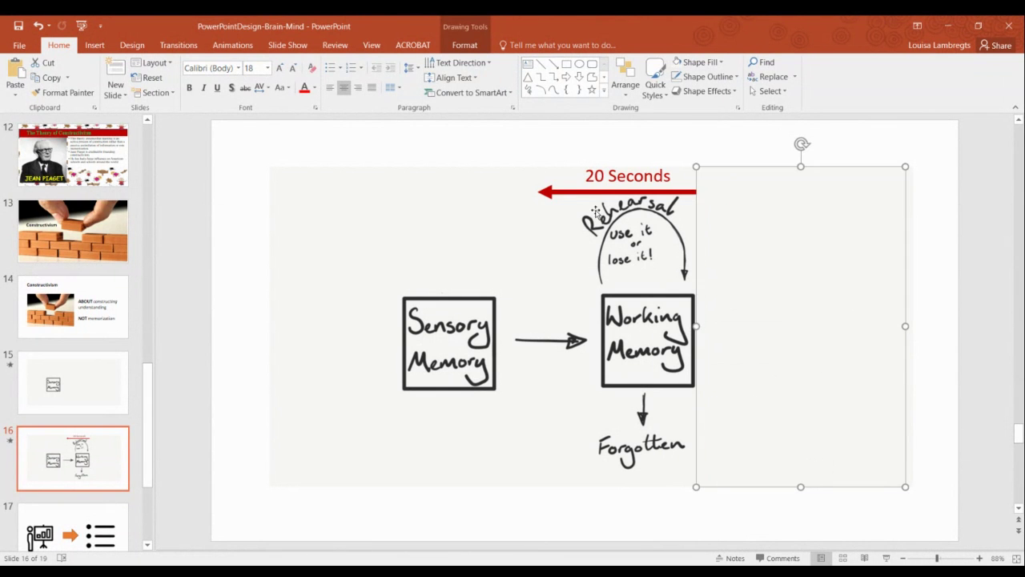
- Bring the 20 Seconds arrow group to the front of the diagram
click(575, 196)
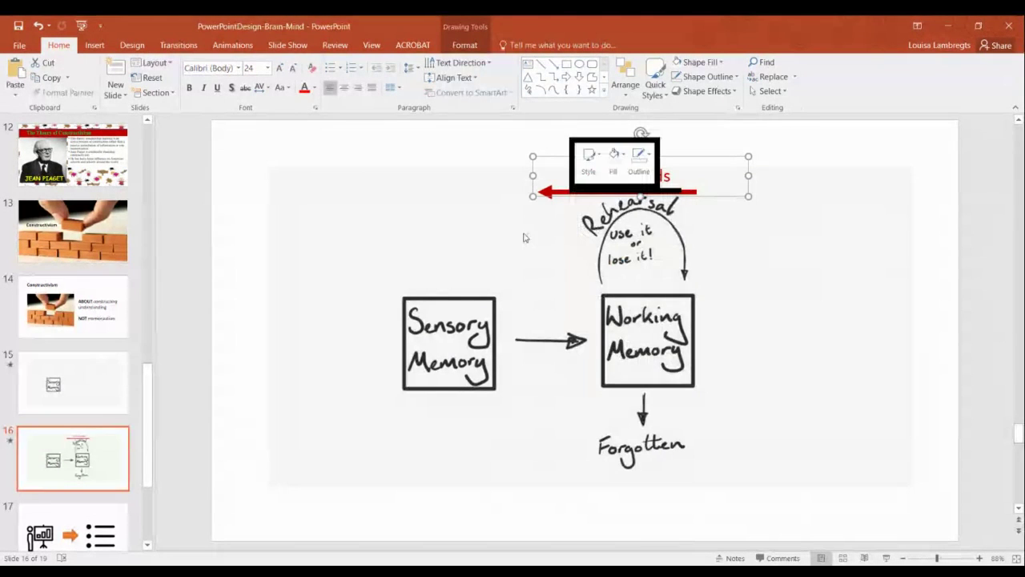
click(550, 240)
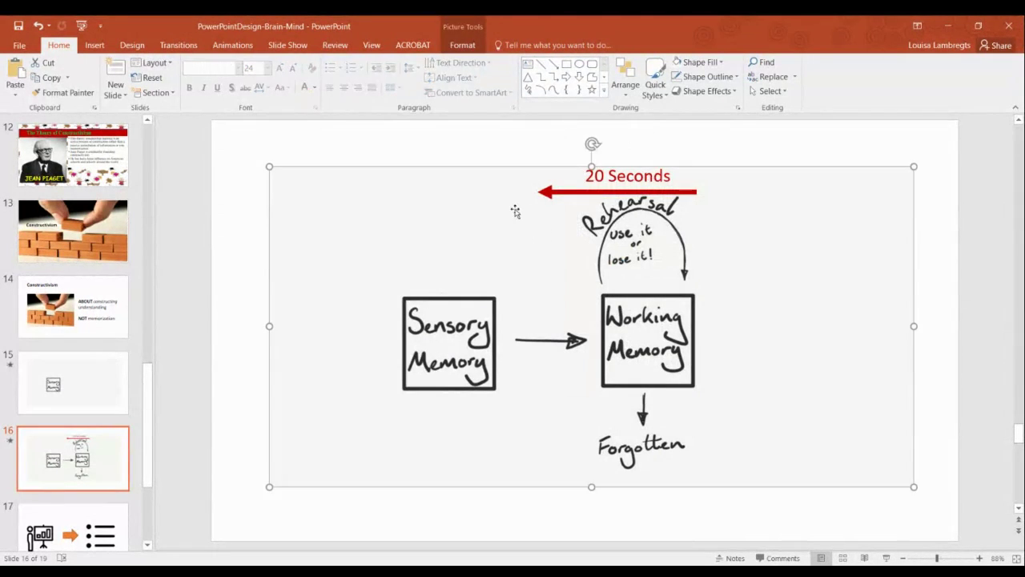
click(562, 195)
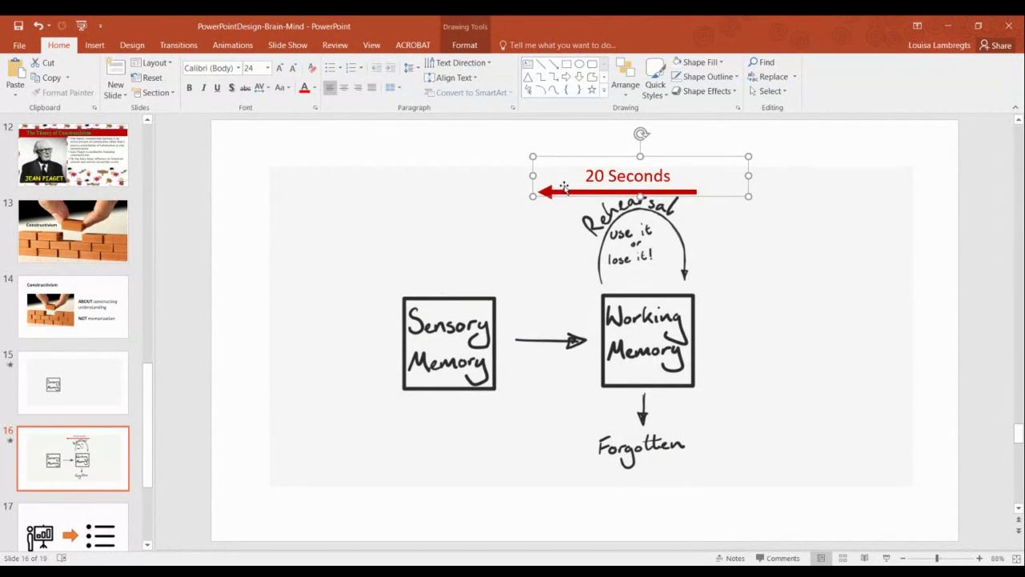
right_click(561, 192)
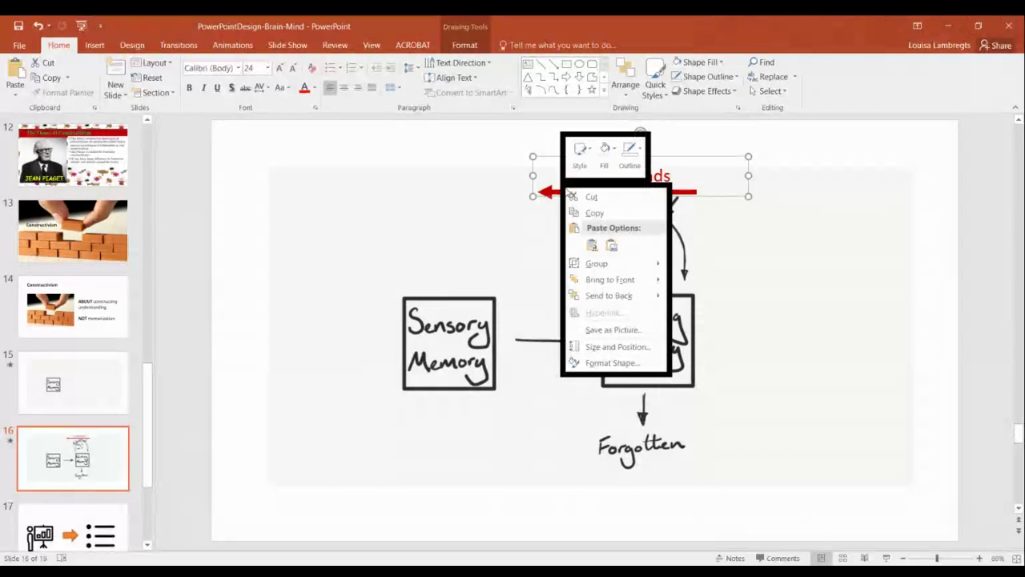
mouse_move(654, 287)
click(690, 282)
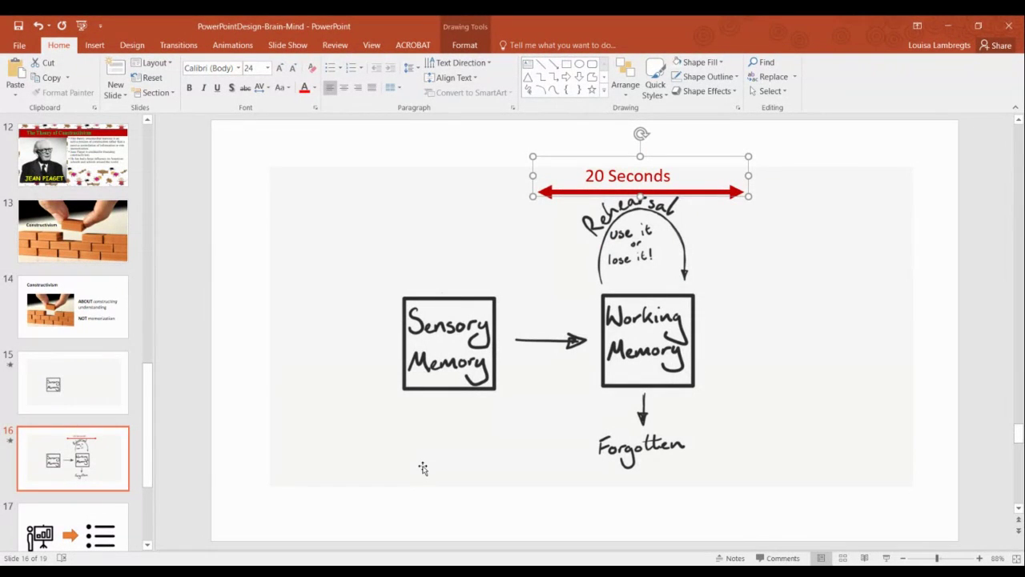
click(783, 534)
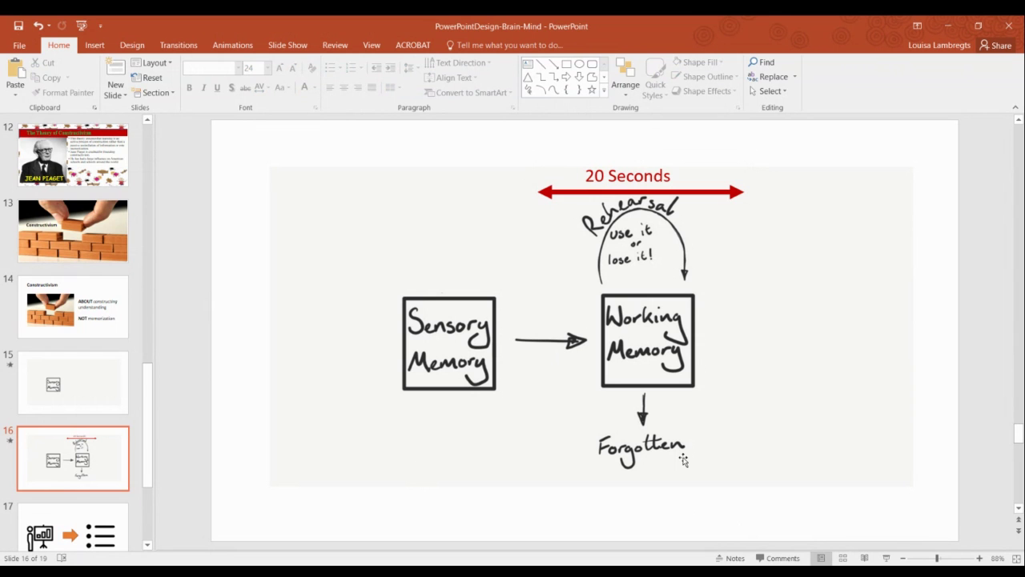
click(71, 384)
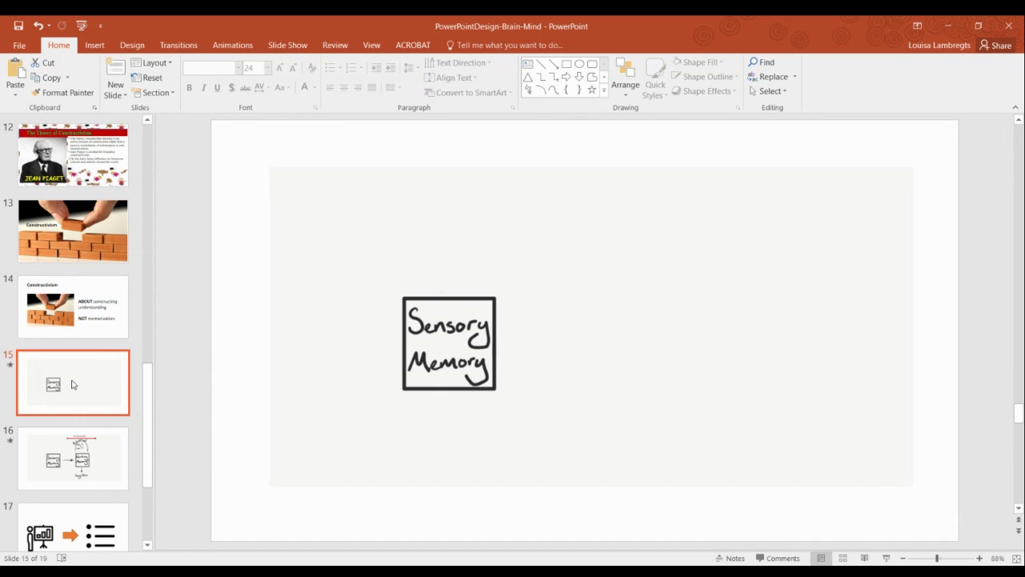
click(103, 467)
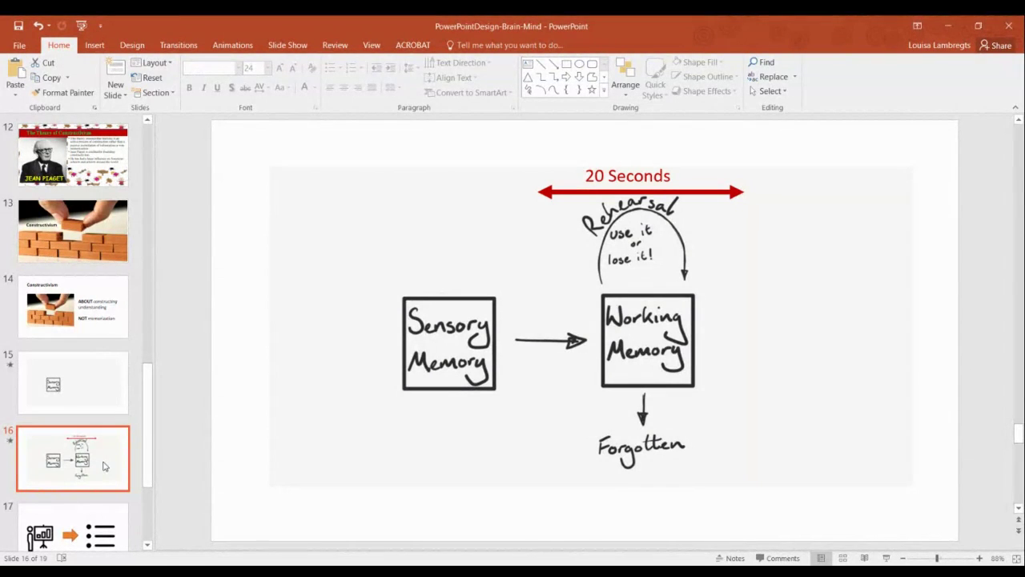
drag(83, 458, 155, 249)
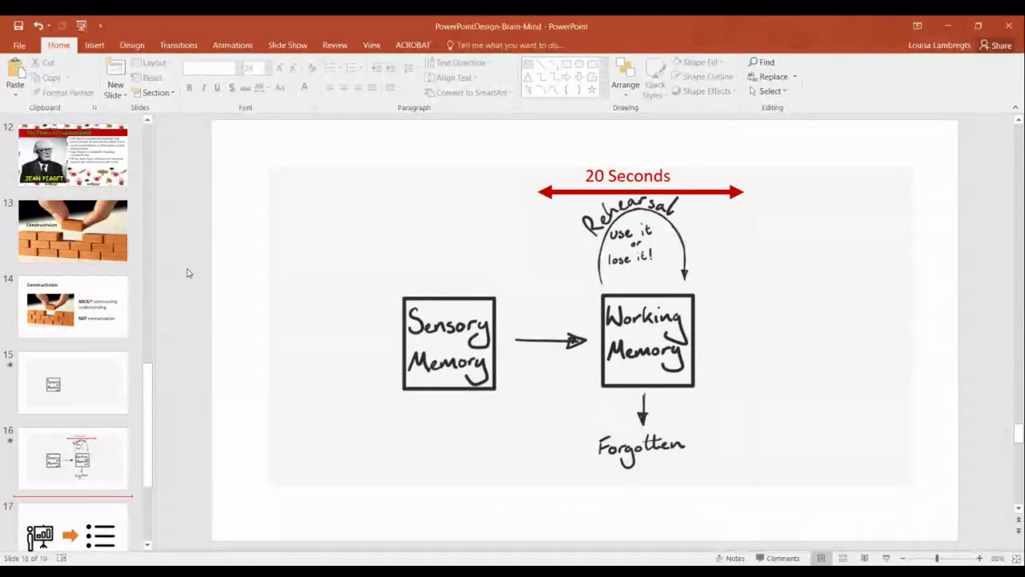
- Insert a new Blank-layout slide 17 after the memory diagram slide
click(117, 91)
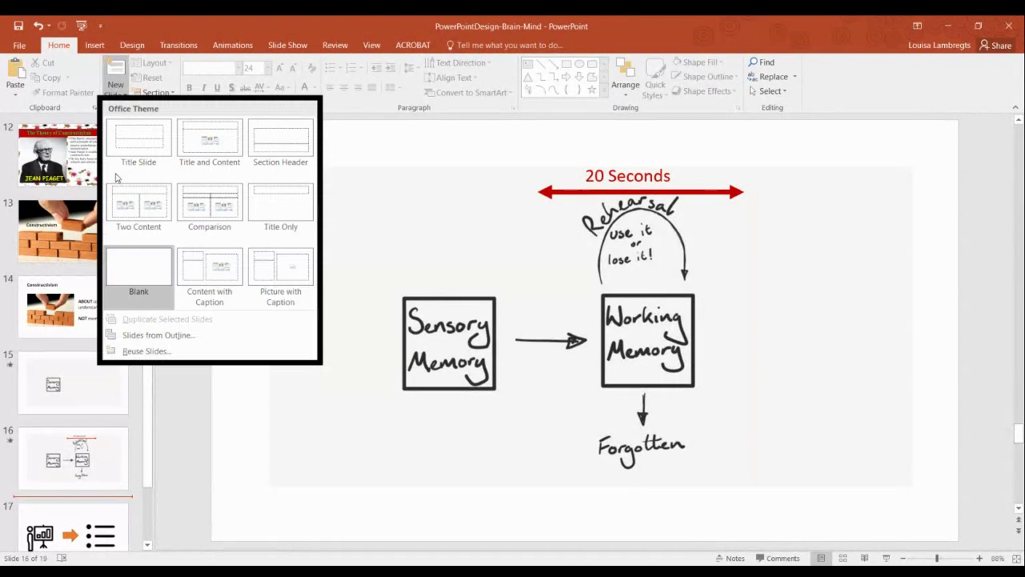
click(130, 268)
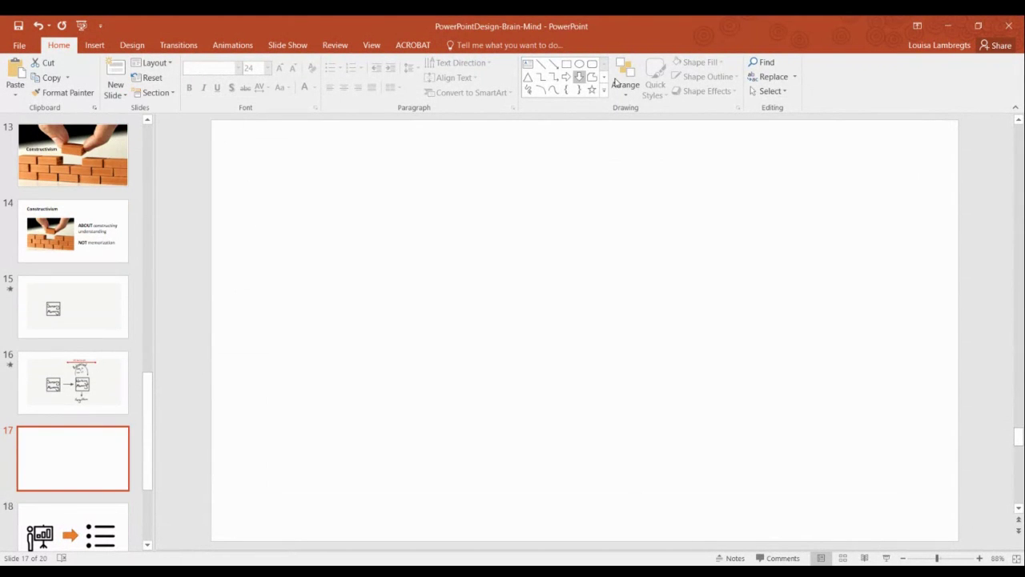
click(594, 65)
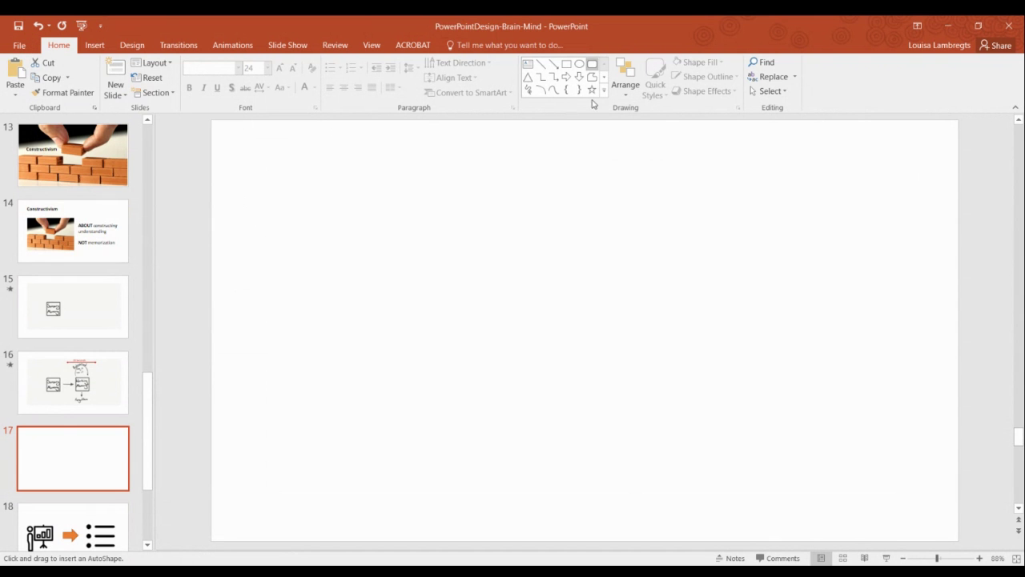
- Draw a rounded box at the slide's top left labelled 'Sensory Memory'
drag(289, 197, 443, 266)
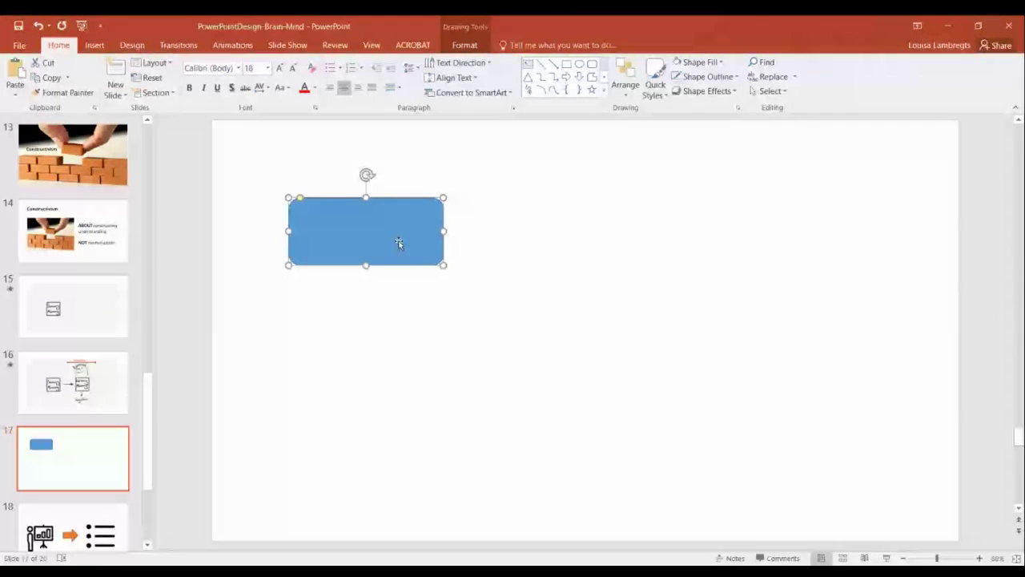
text(1)
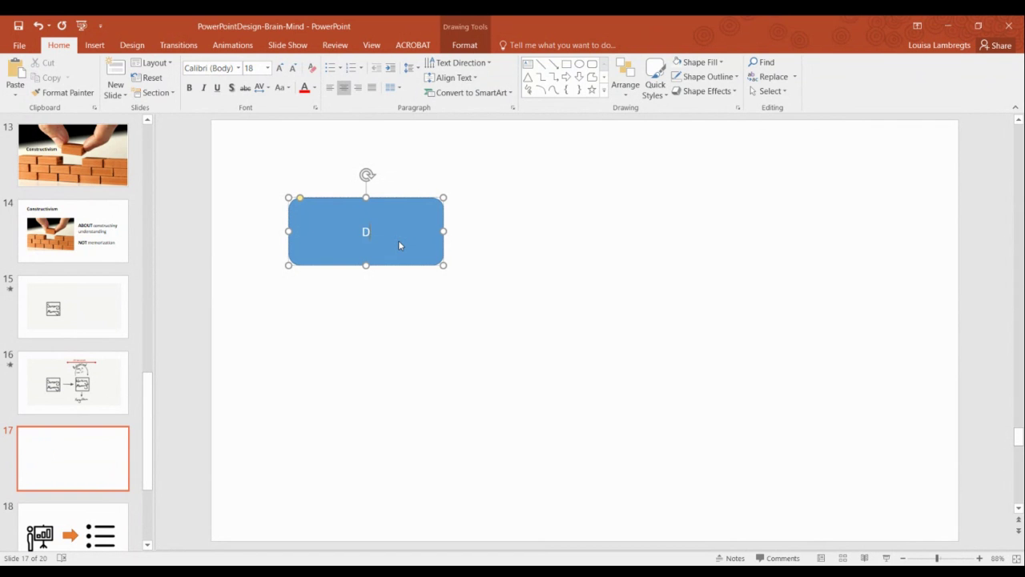
key(BackSpace)
text(Sens)
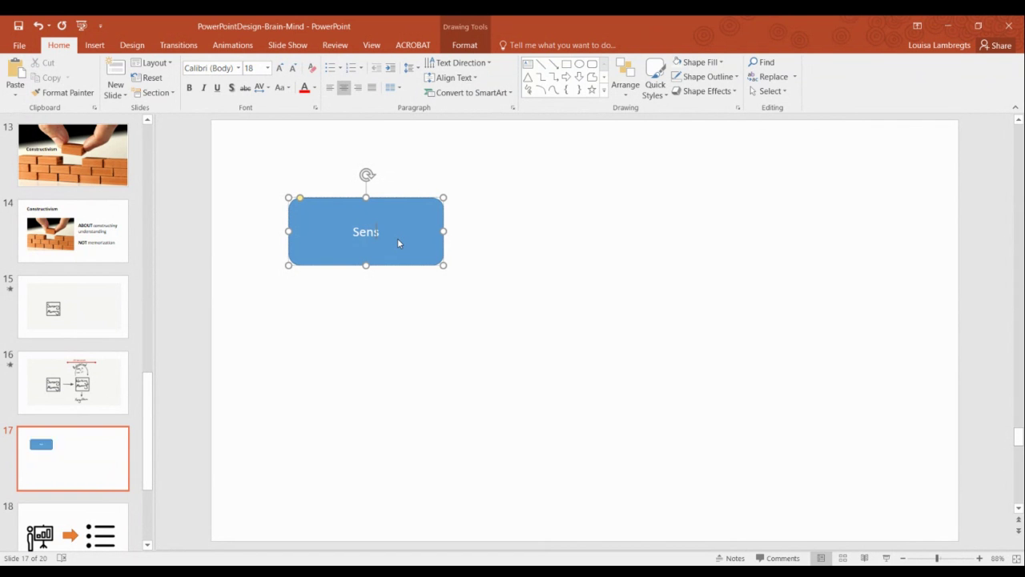
text(ory Memory)
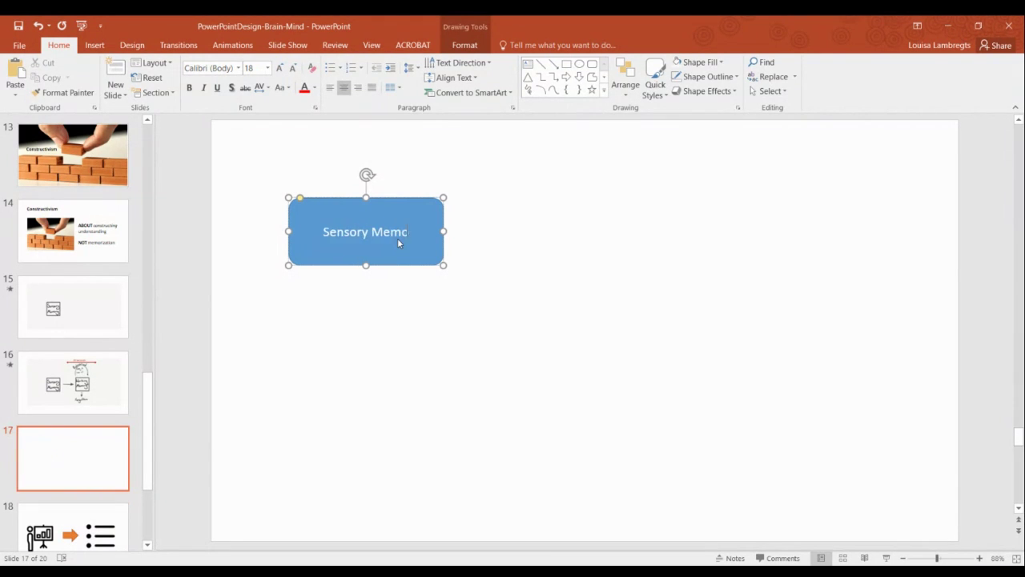
click(422, 277)
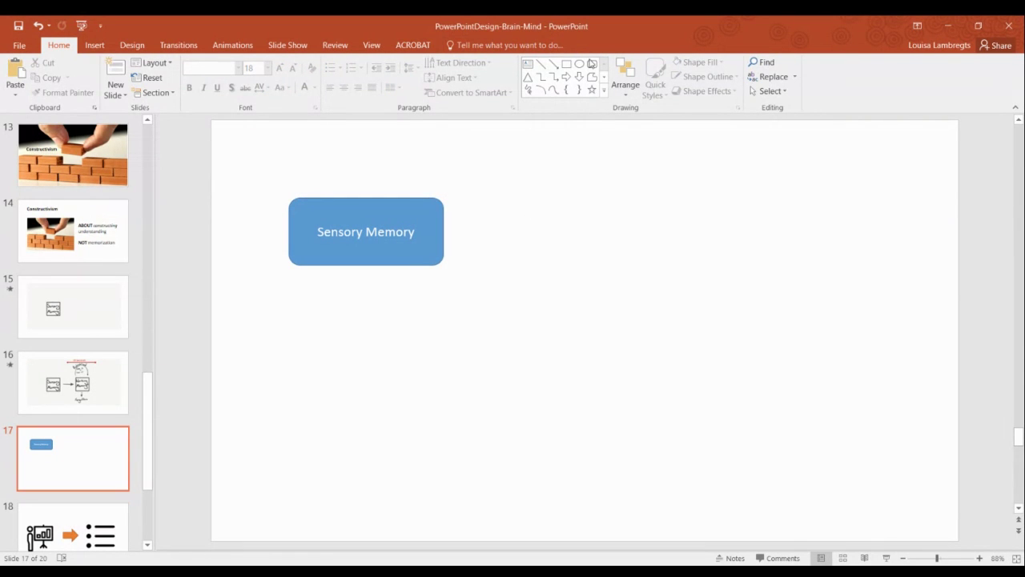
- Add a 'Working Memory' rounded box to its right, top aligned with Sensory Memory
click(592, 63)
mouse_move(496, 201)
mouse_down()
mouse_move(573, 283)
mouse_move(649, 266)
mouse_up()
text(W)
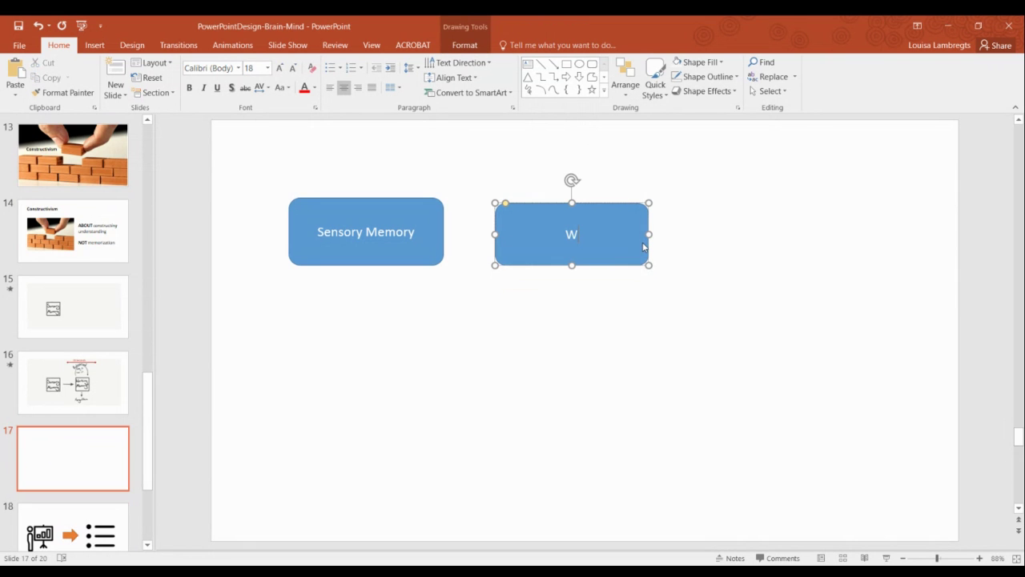
text(orking Memory)
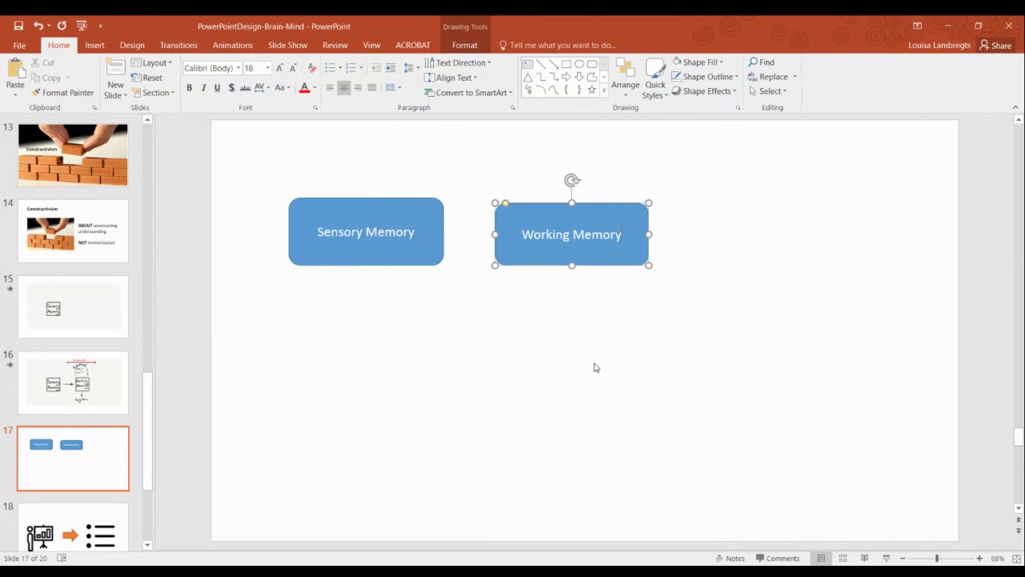
click(595, 368)
click(562, 254)
drag(572, 203, 572, 197)
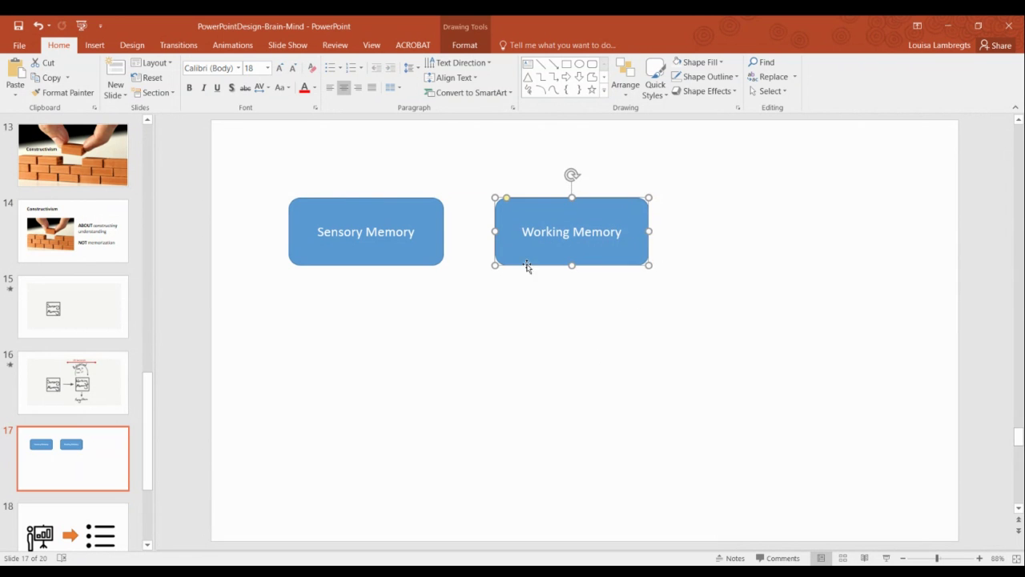
- Fill the Working Memory box with standard Red, leaving Sensory Memory blue
click(721, 63)
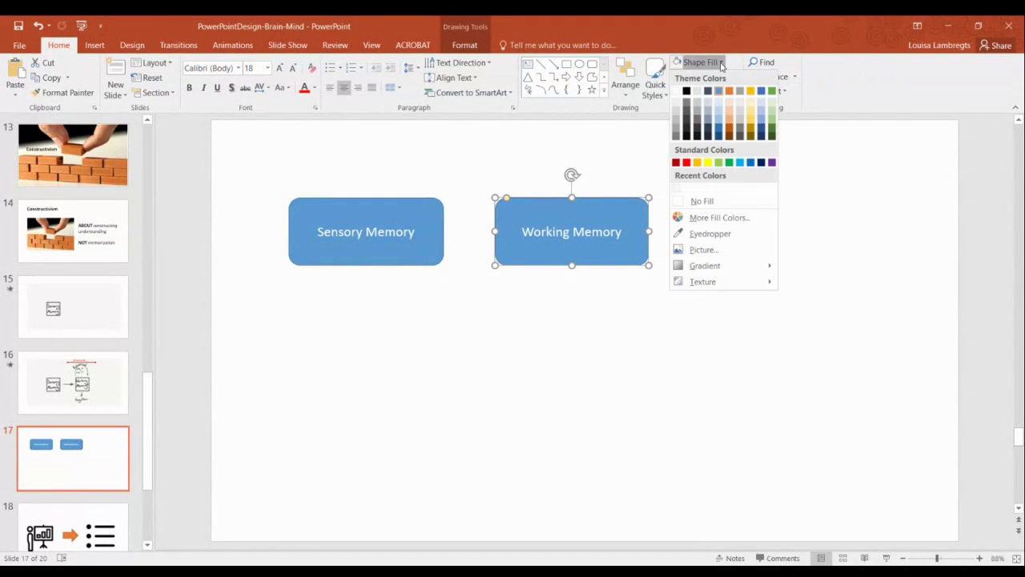
click(687, 163)
click(572, 477)
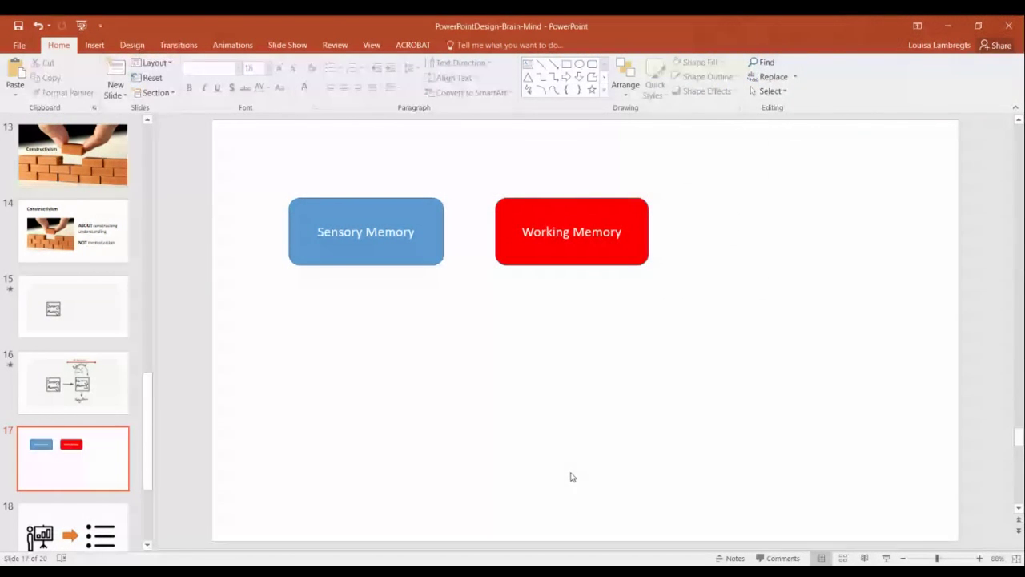
click(406, 260)
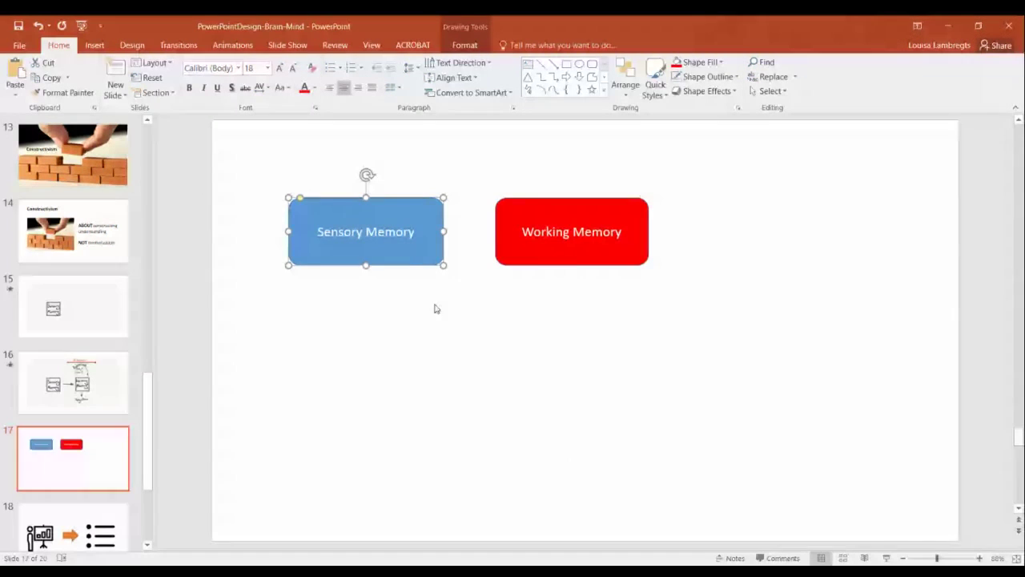
click(533, 263)
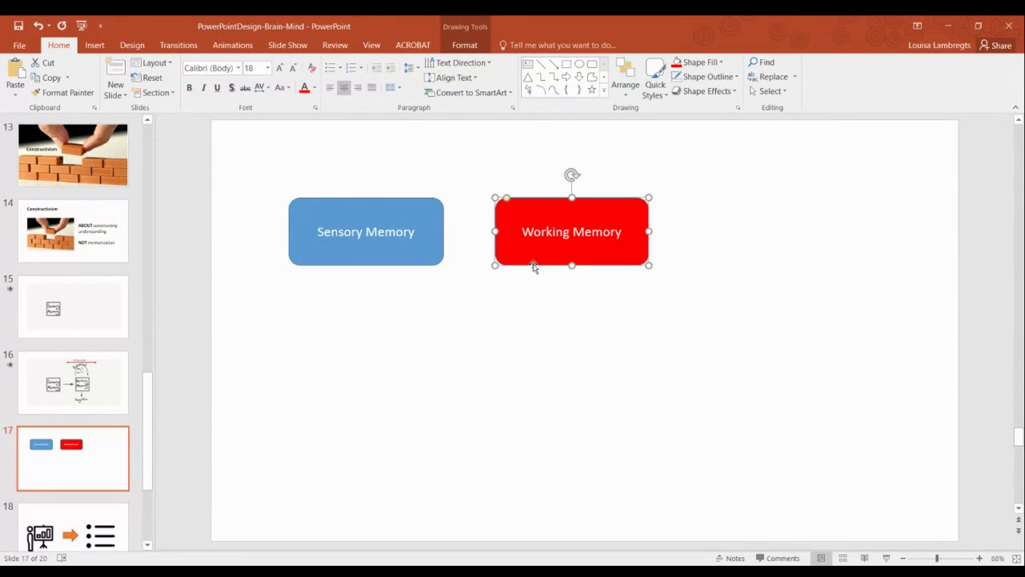
- Give the Working Memory shape an on-click Appear animation and show the Animation Pane
click(230, 45)
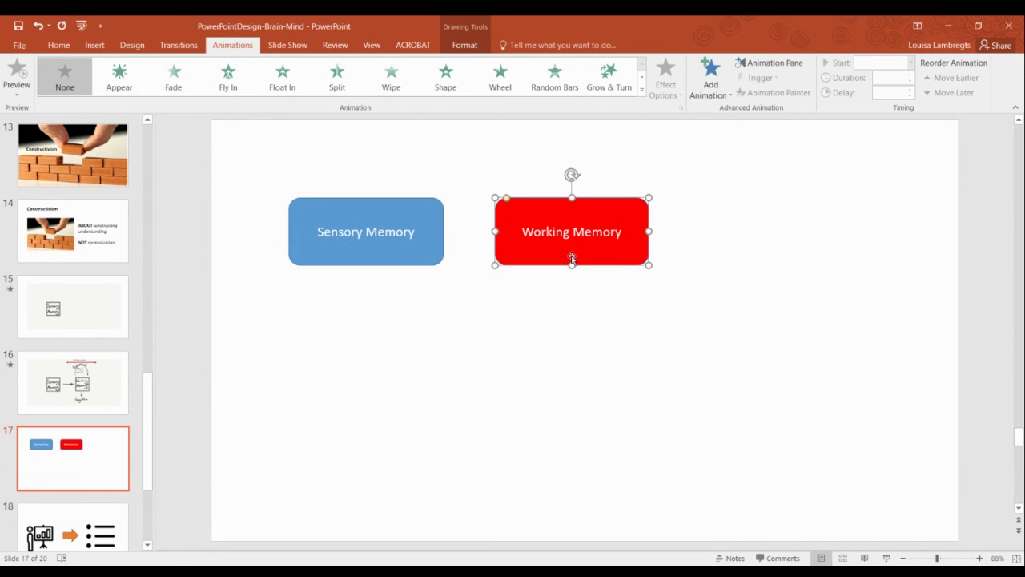
click(120, 84)
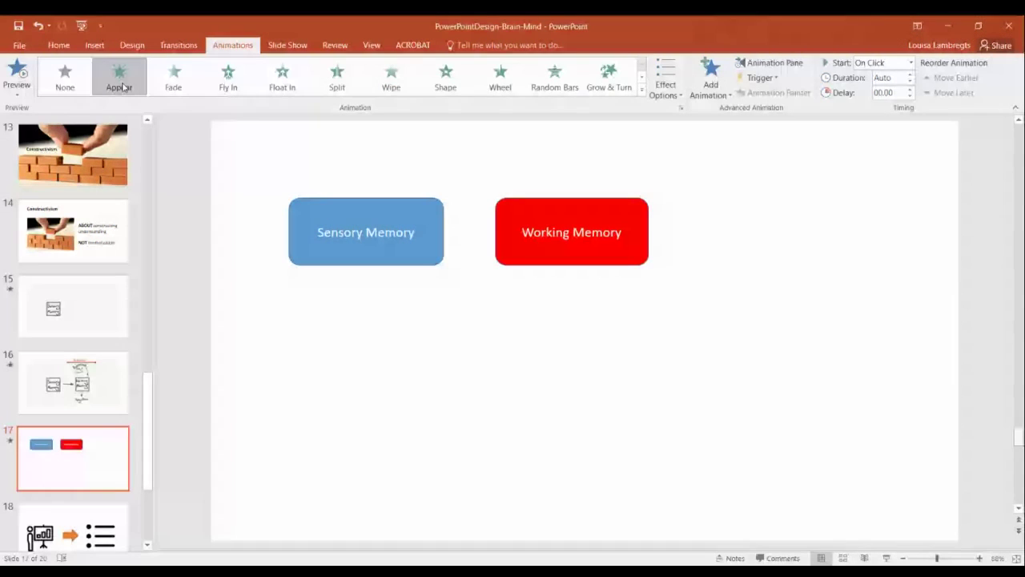
click(608, 355)
click(542, 222)
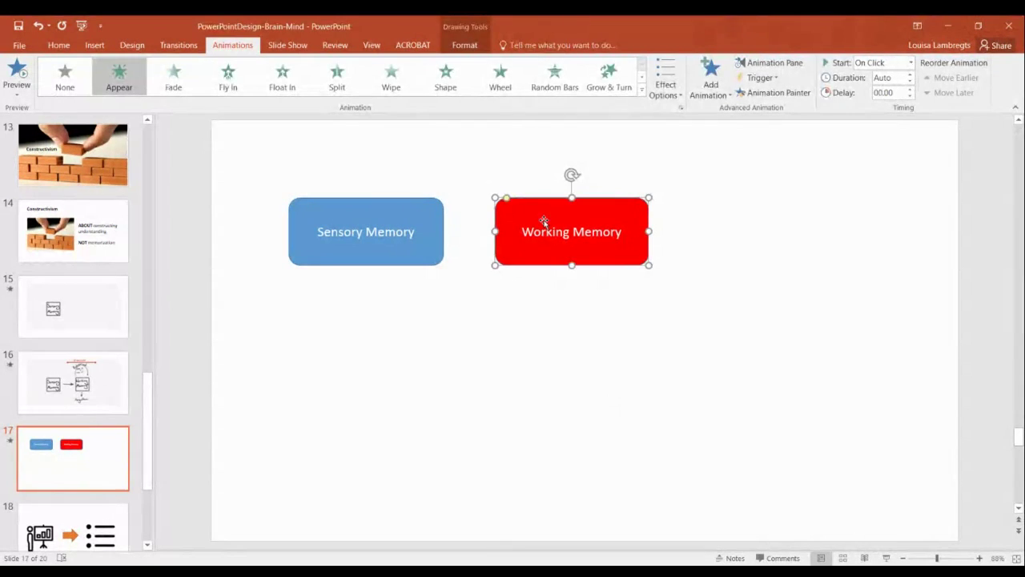
click(785, 67)
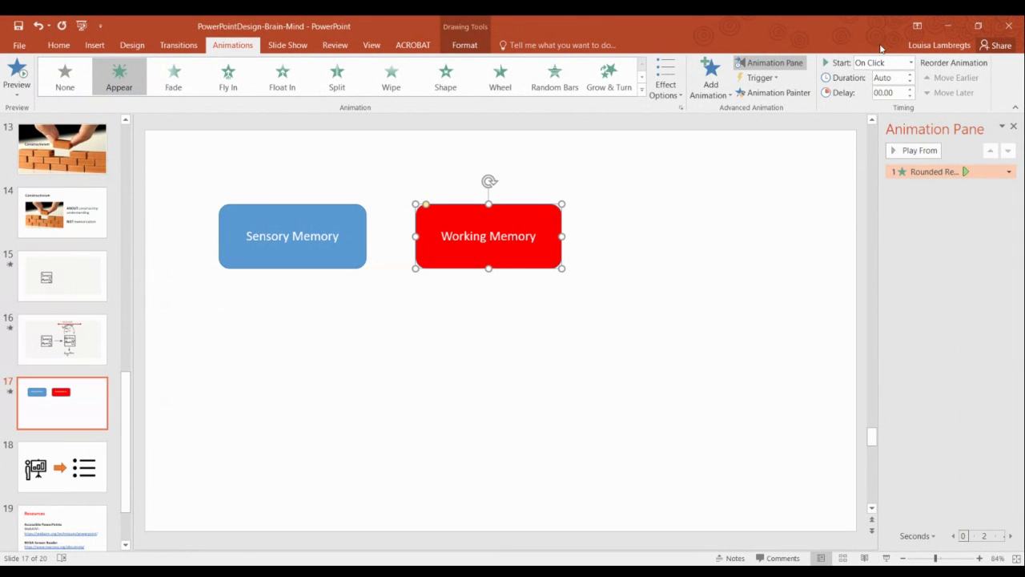
click(692, 301)
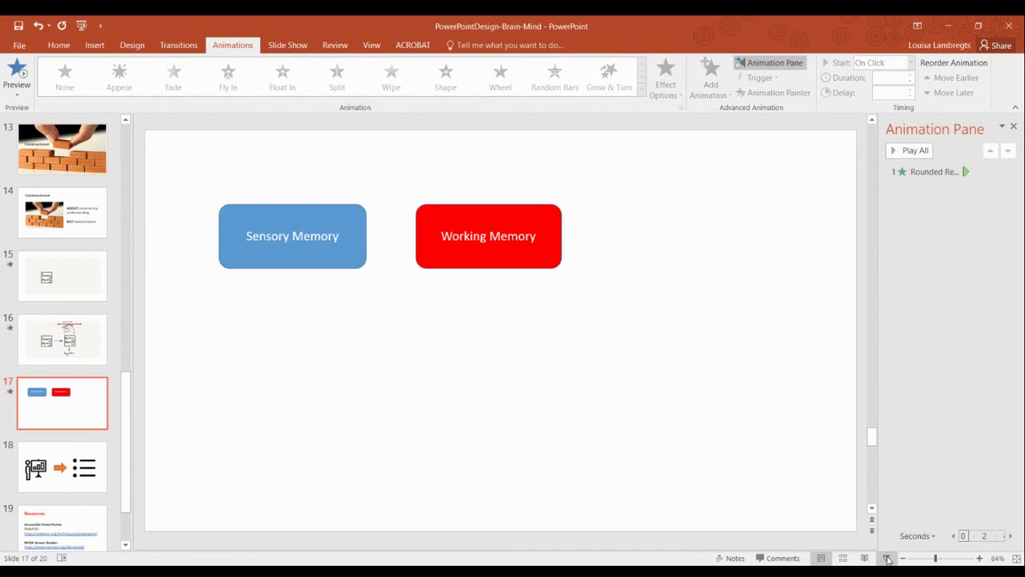
- Preview the Appear animation in a slide show from slide 17, then exit
click(886, 558)
click(395, 353)
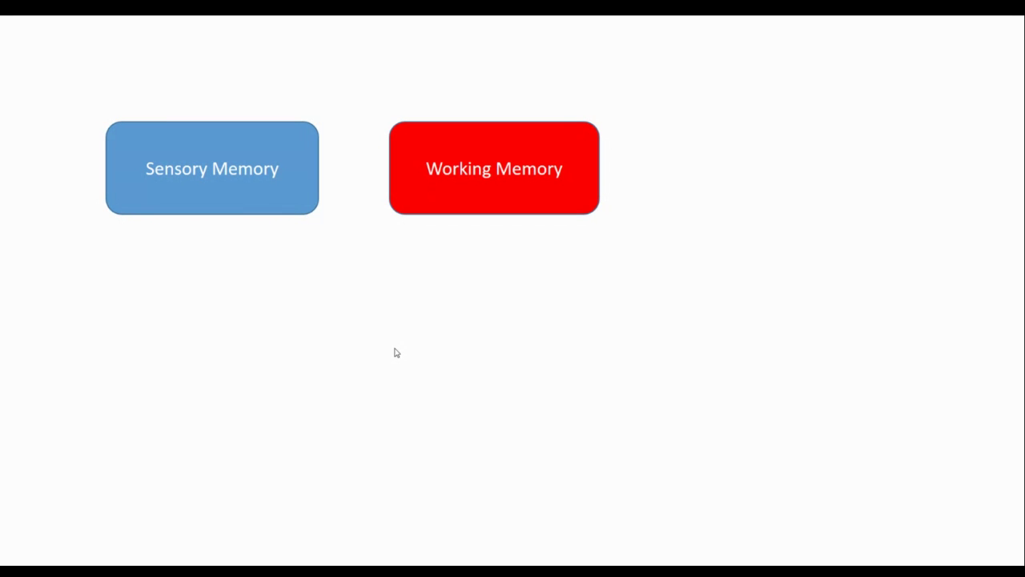
key(Escape)
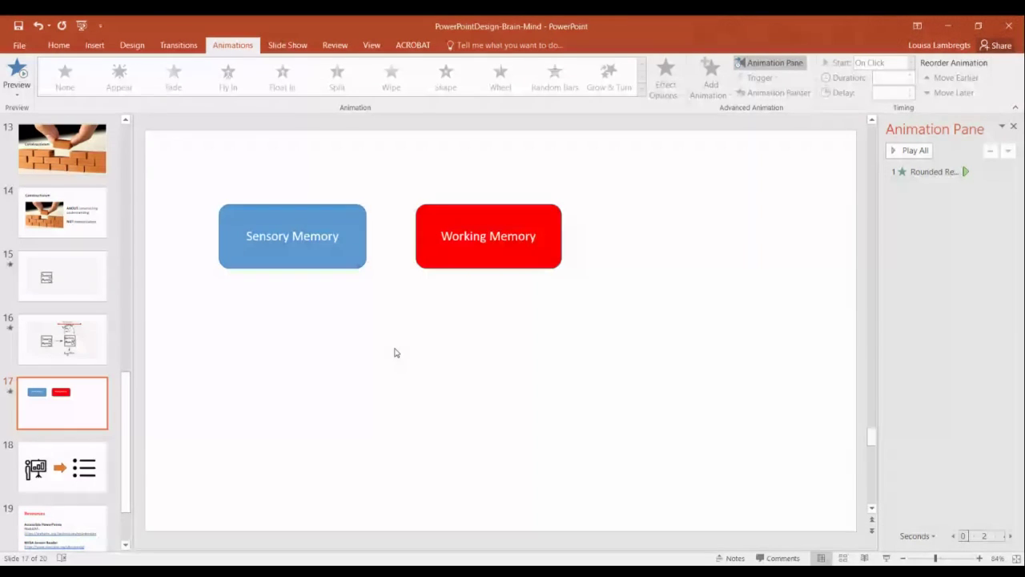
click(65, 440)
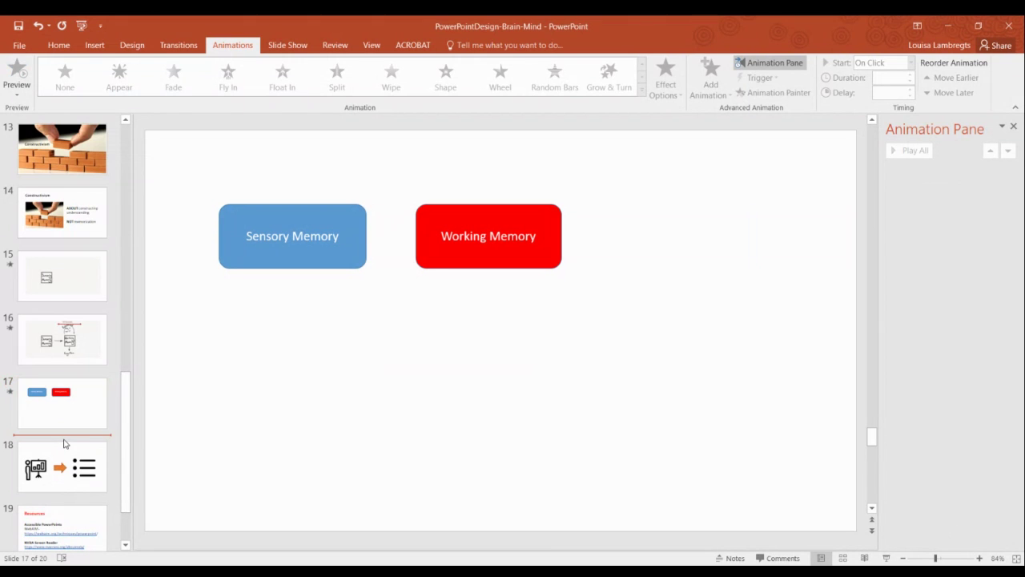
- Insert a new blank slide 18 after slide 17 and choose the Basic Process SmartArt
right_click(65, 444)
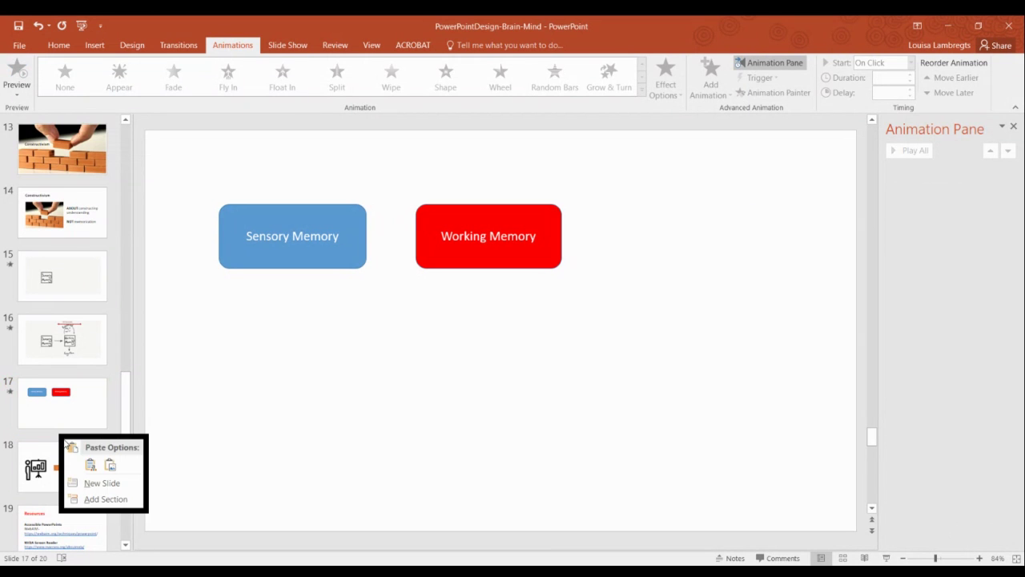
click(95, 484)
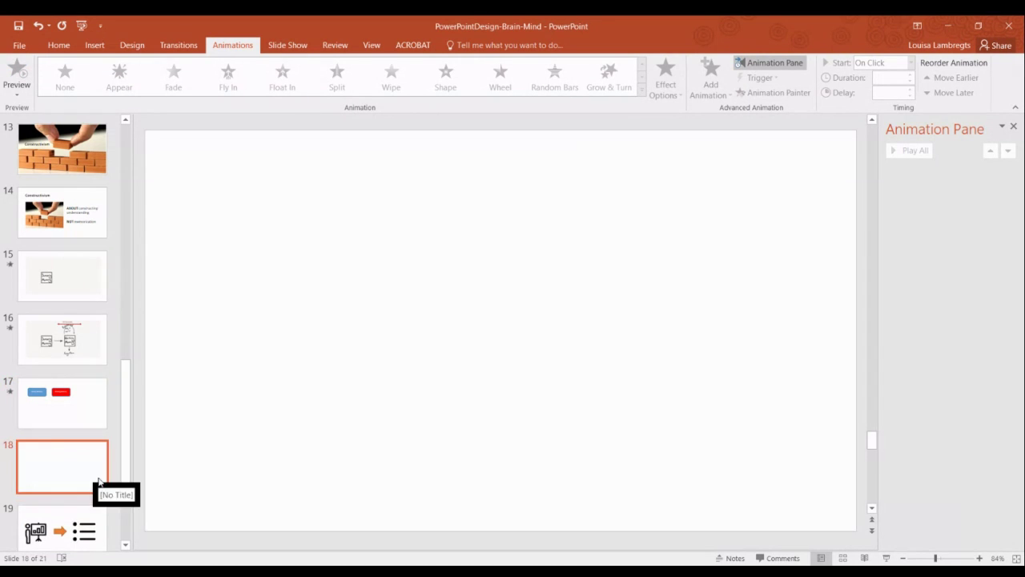
click(93, 48)
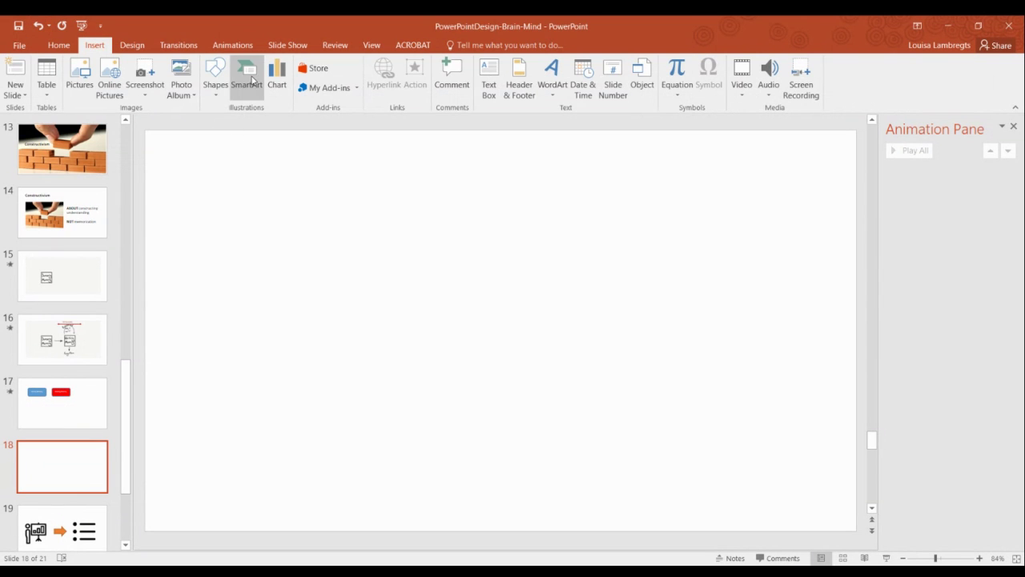
click(249, 83)
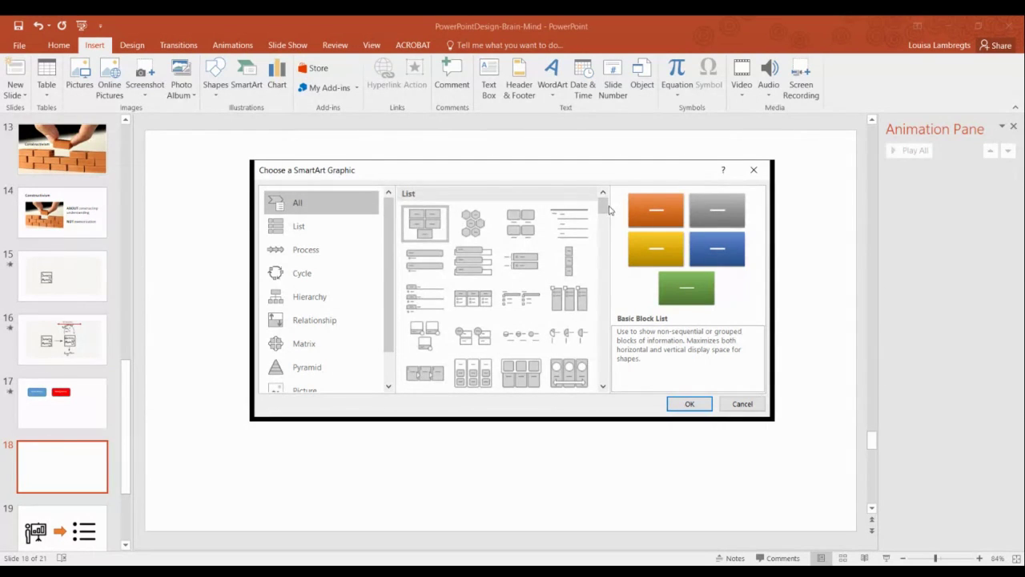
drag(609, 210, 612, 236)
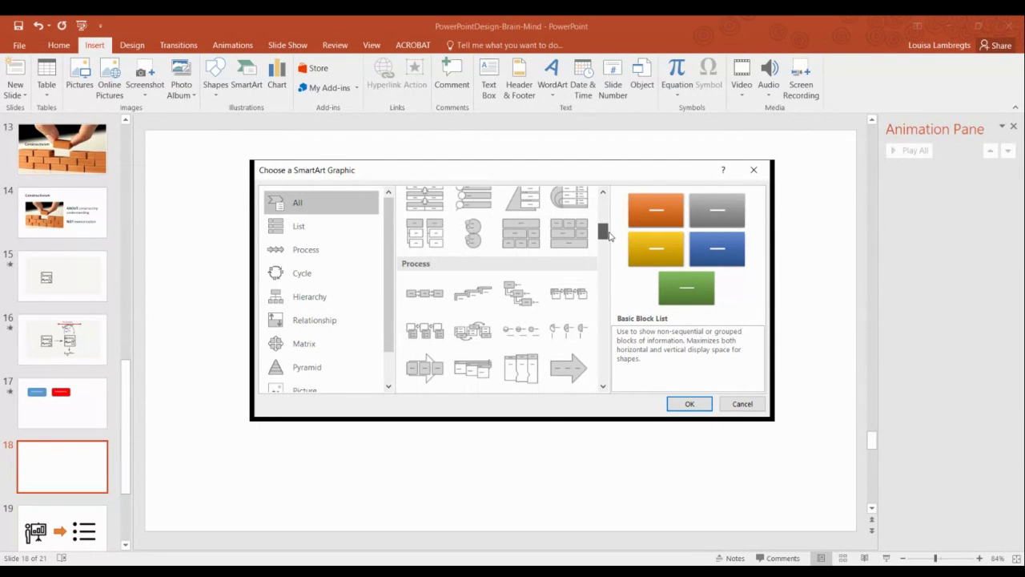
click(426, 296)
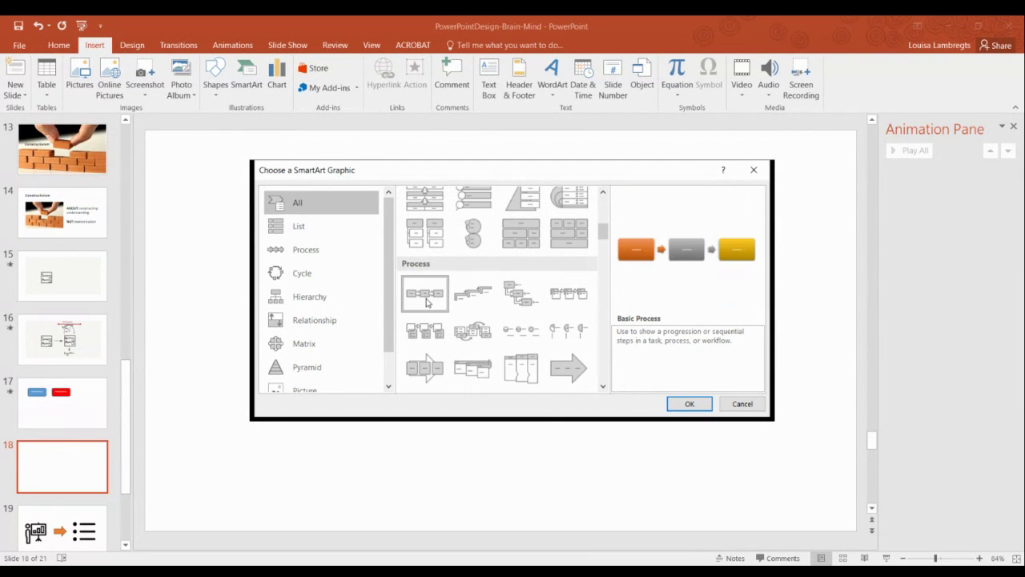
click(702, 406)
- Check the Basic Process boxes' placeholder text on slide 18, then show Constructivism slide 14
click(332, 320)
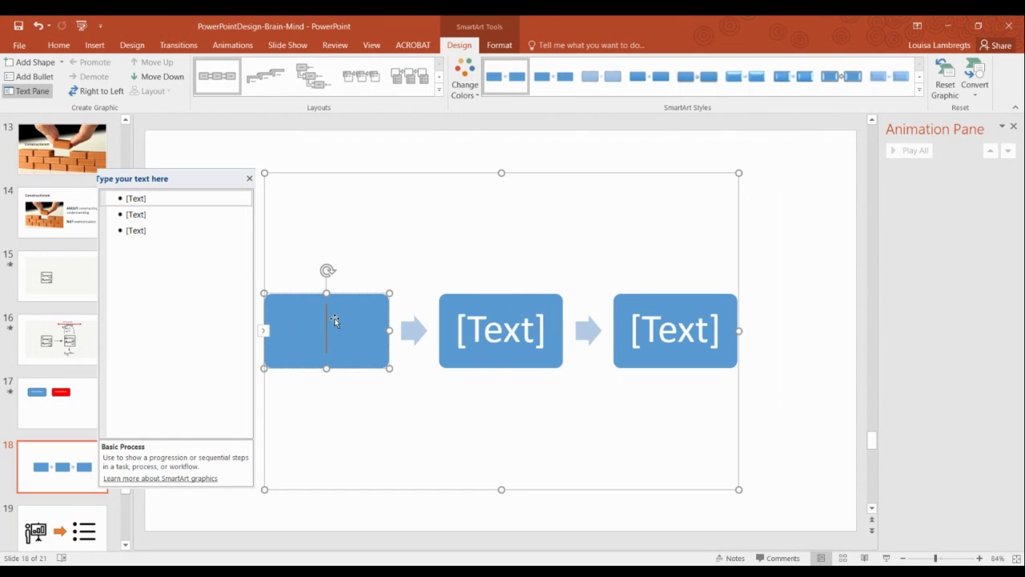
click(470, 346)
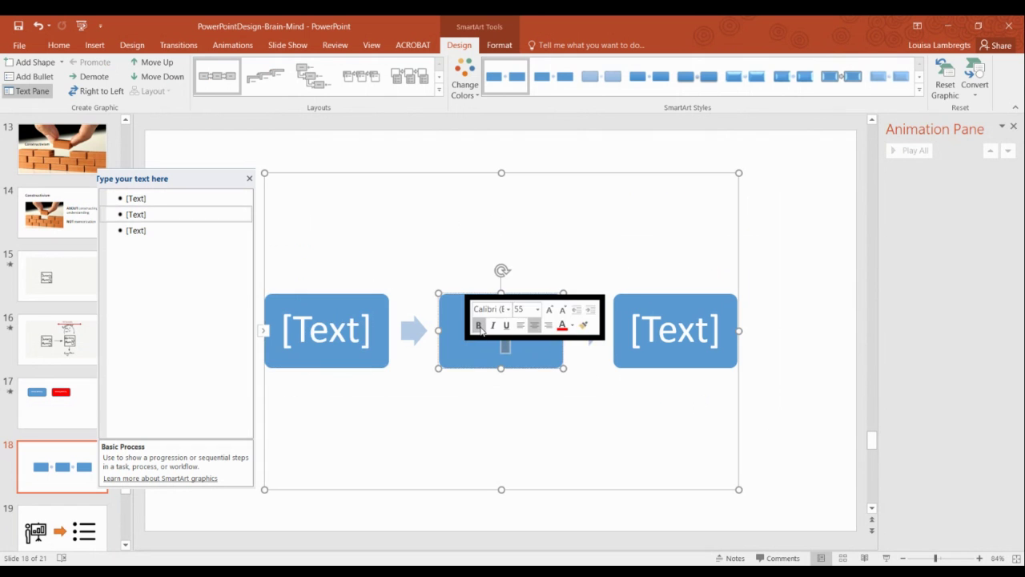
click(382, 511)
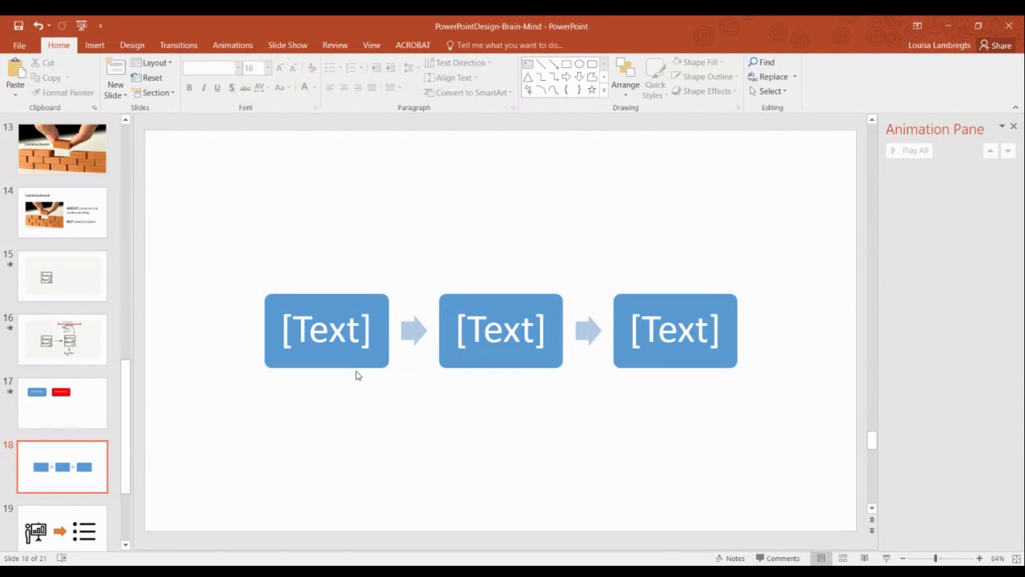
click(365, 410)
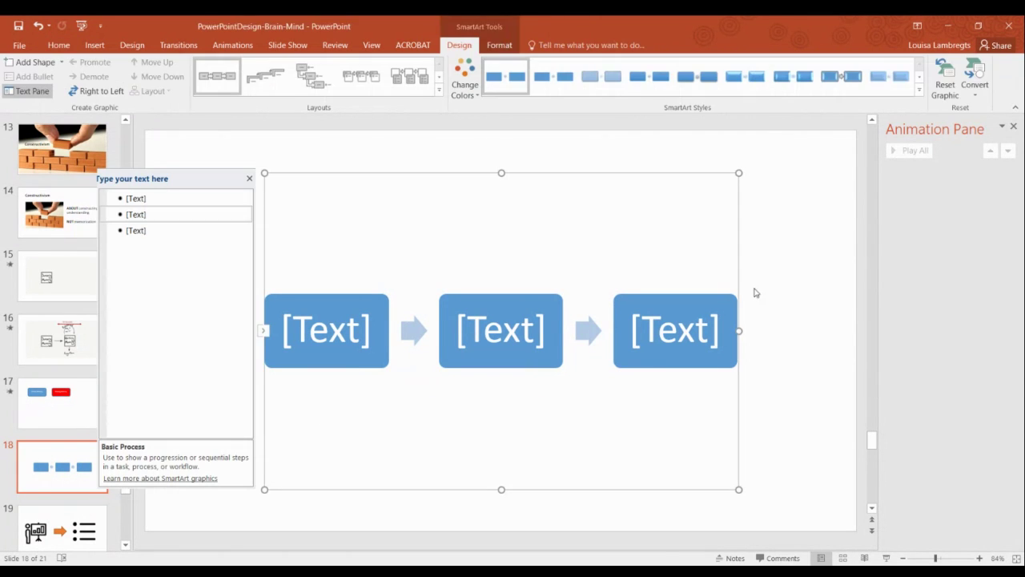
click(801, 471)
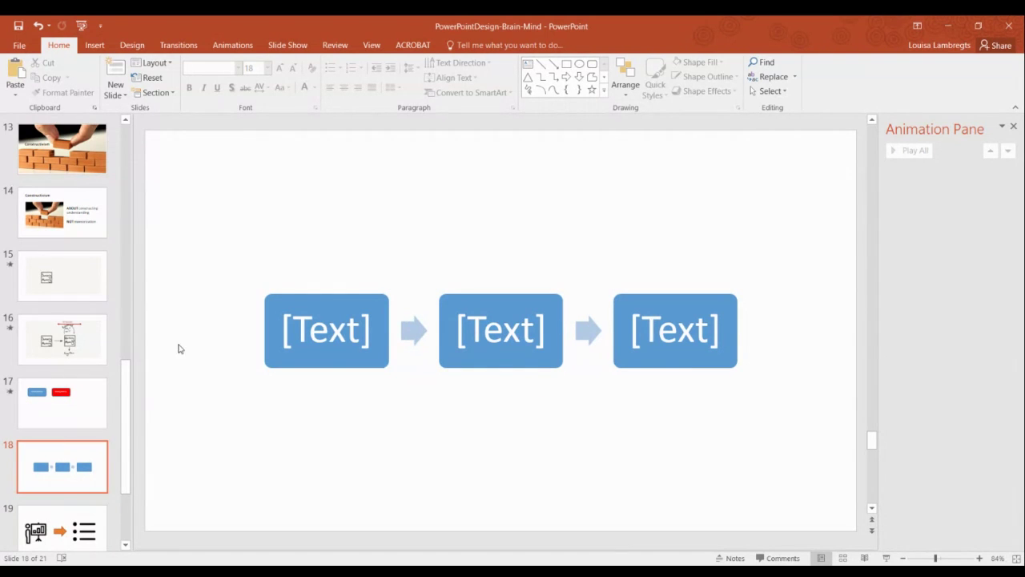
click(69, 231)
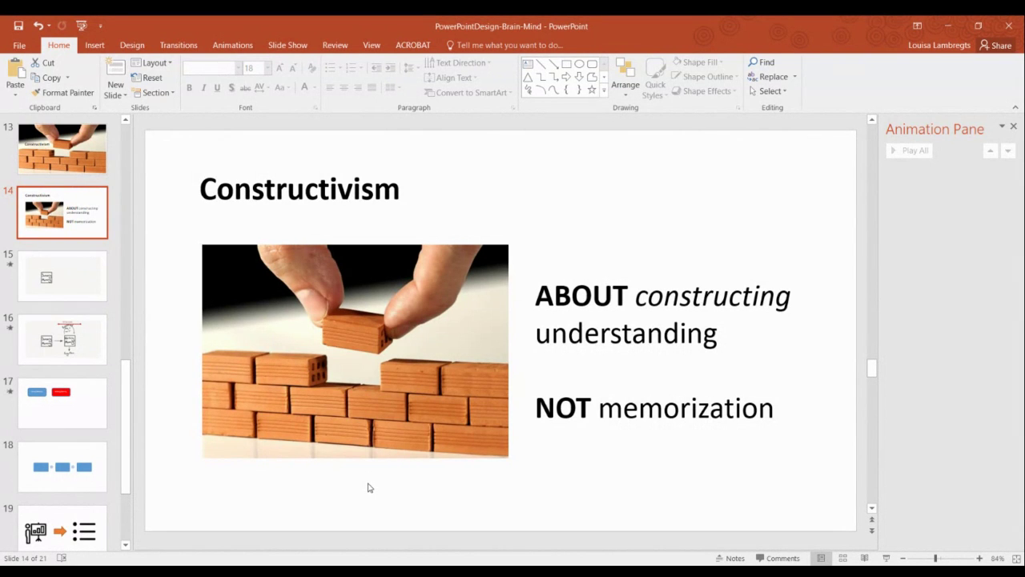
- Nudge slide 14's brick picture slightly right and close the Animation Pane
click(358, 415)
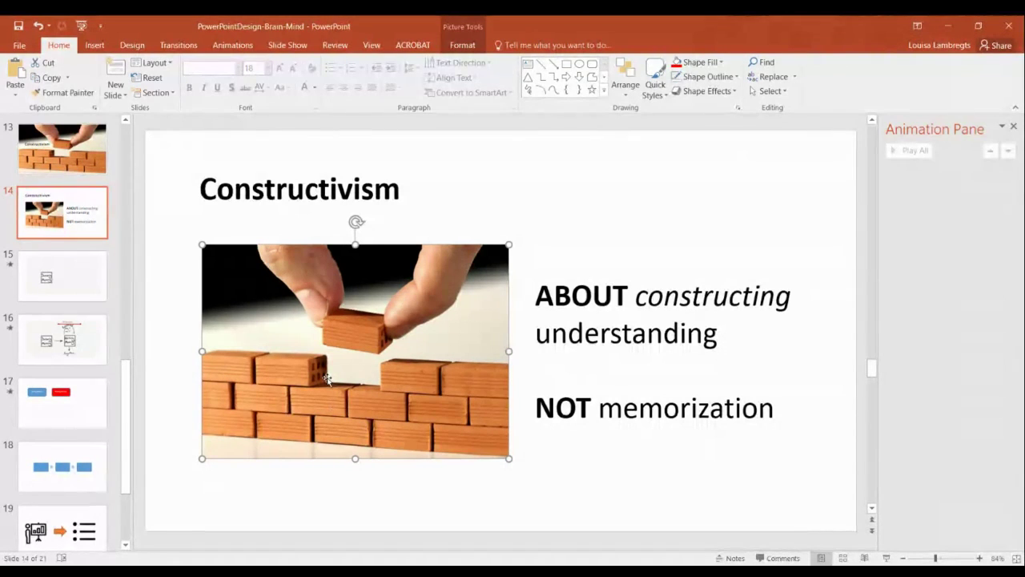
click(456, 46)
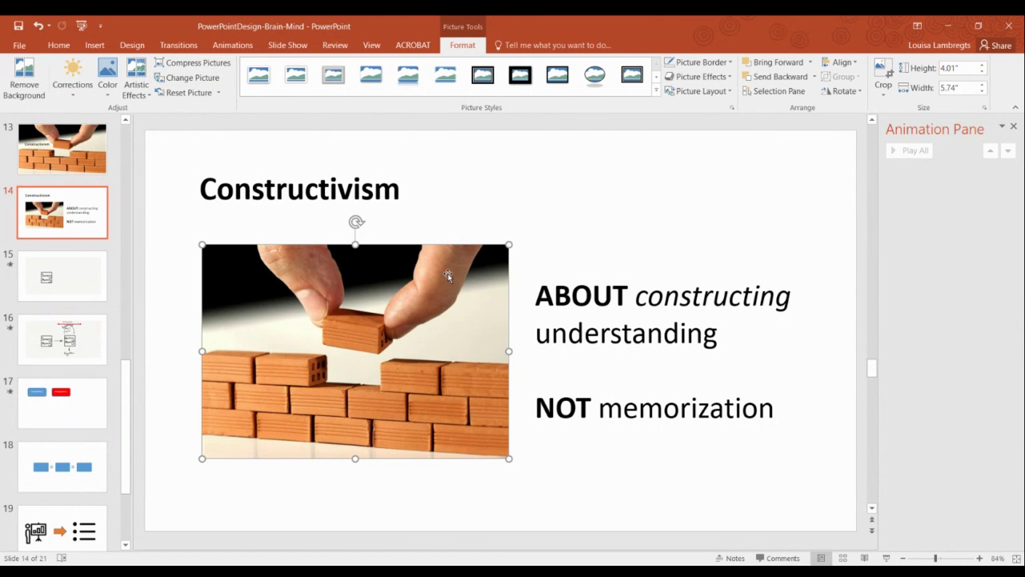
right_click(437, 311)
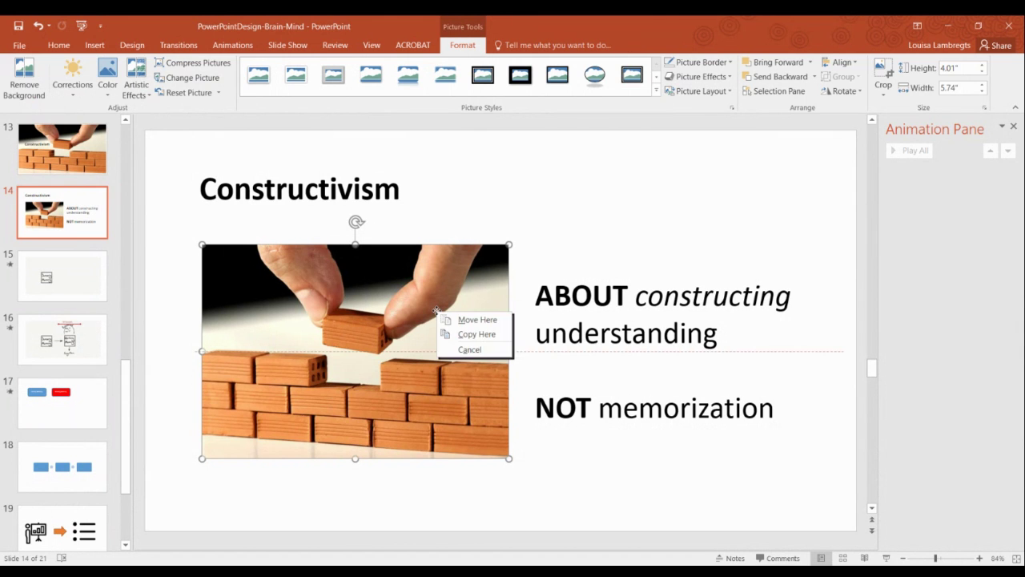
click(477, 319)
click(440, 498)
click(435, 420)
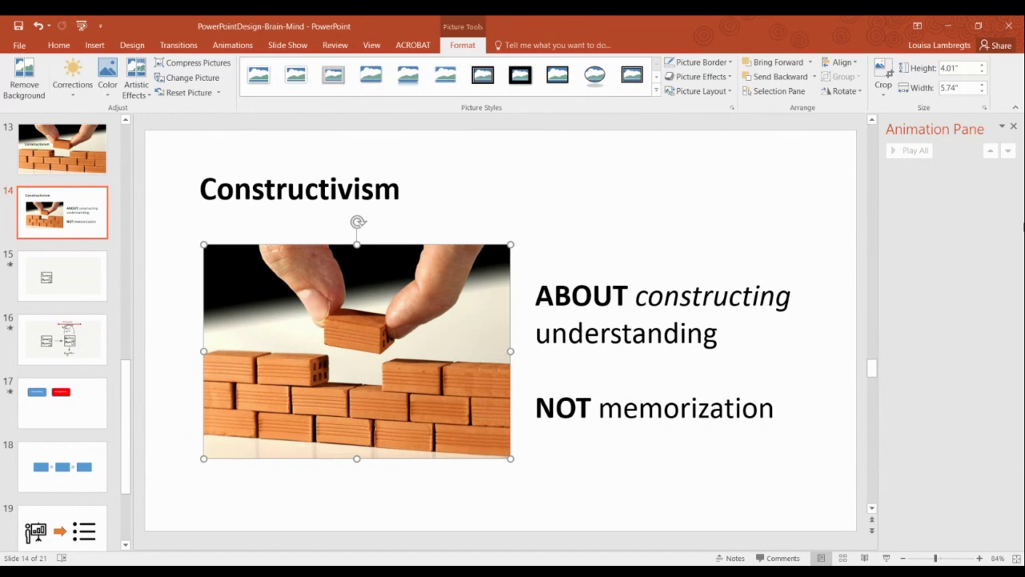
click(1013, 127)
click(436, 508)
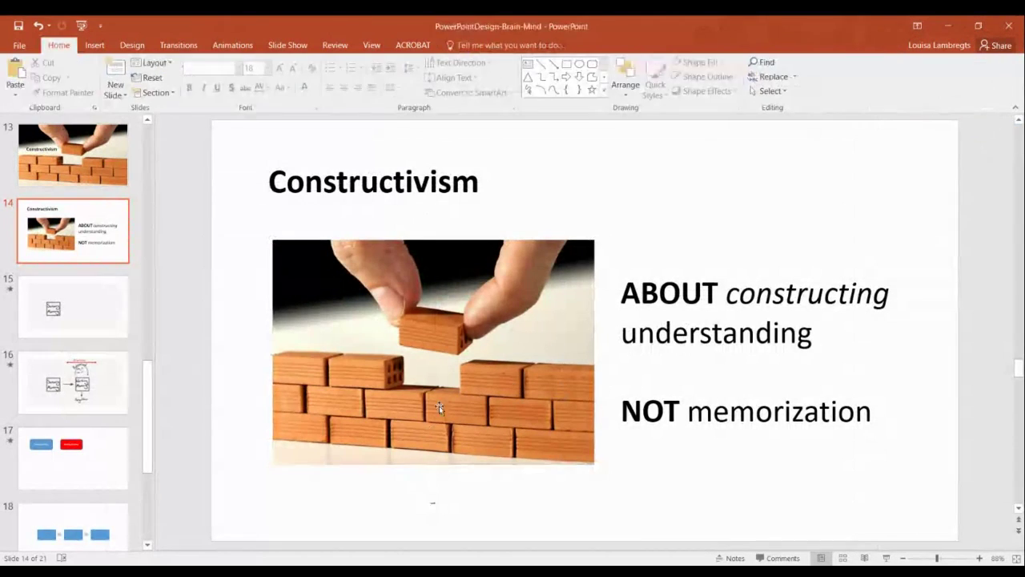
click(439, 405)
- Open the brick picture's Alt Text Title and Description fields under Size & Properties
right_click(439, 406)
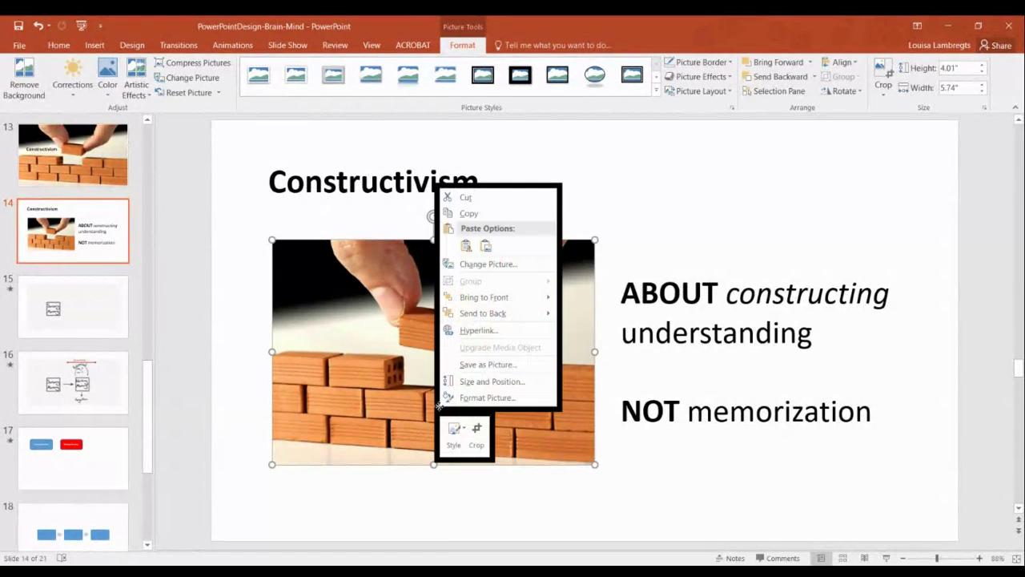
click(480, 399)
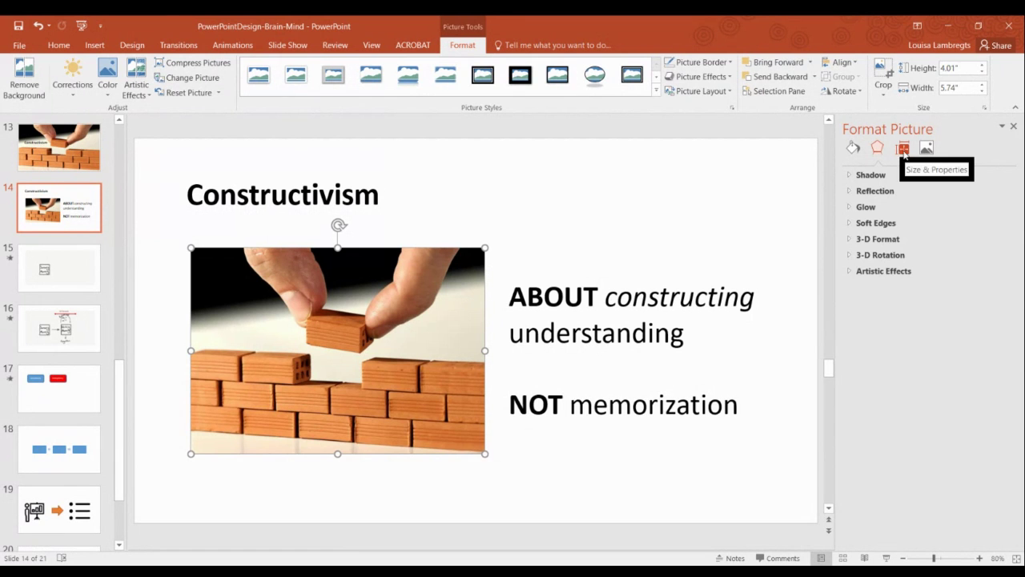
click(904, 152)
click(872, 228)
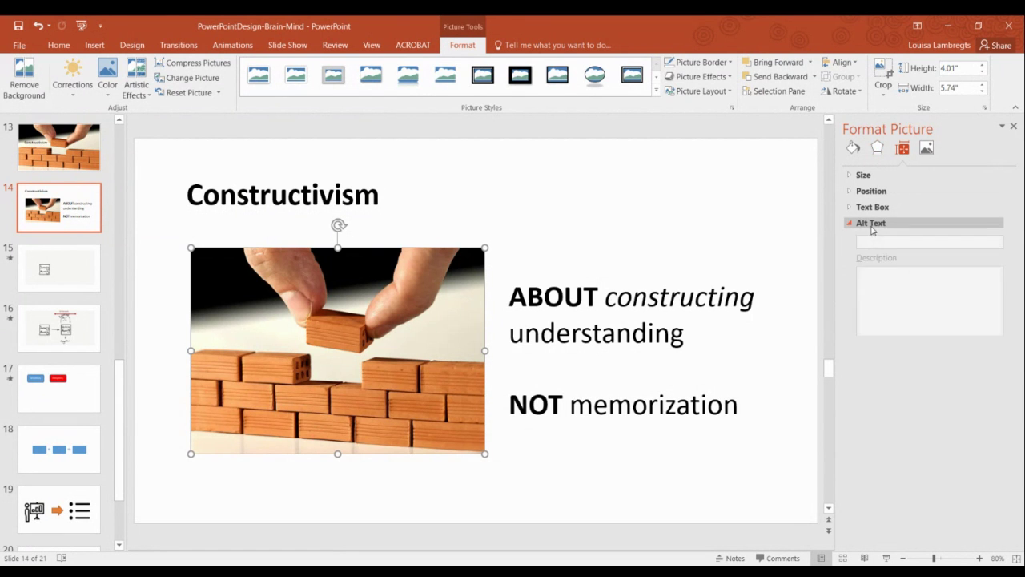
click(878, 295)
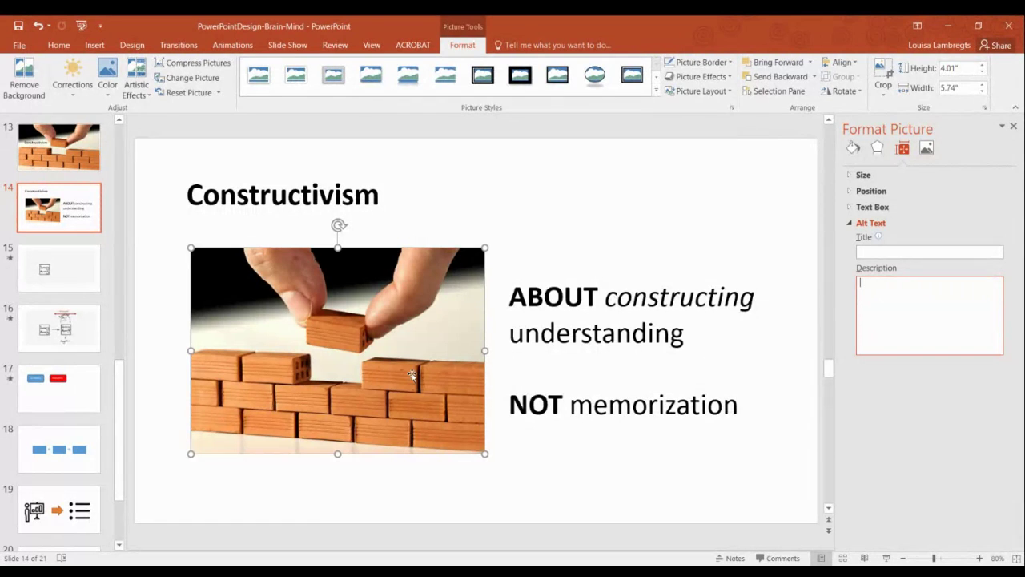
click(56, 463)
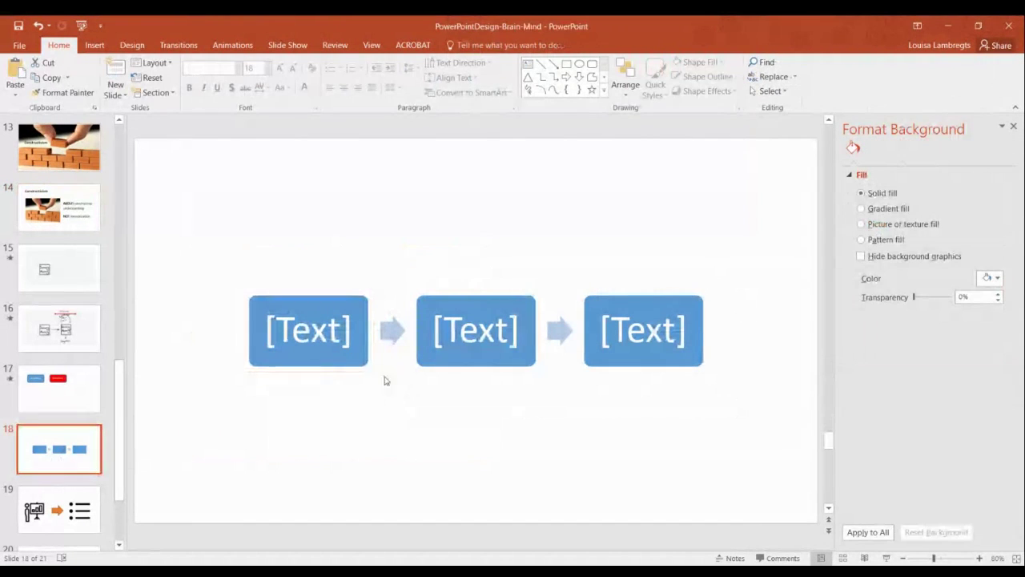
- Open the Basic Process diagram's Alt Text settings, close its text pane, and show slide 16
click(332, 375)
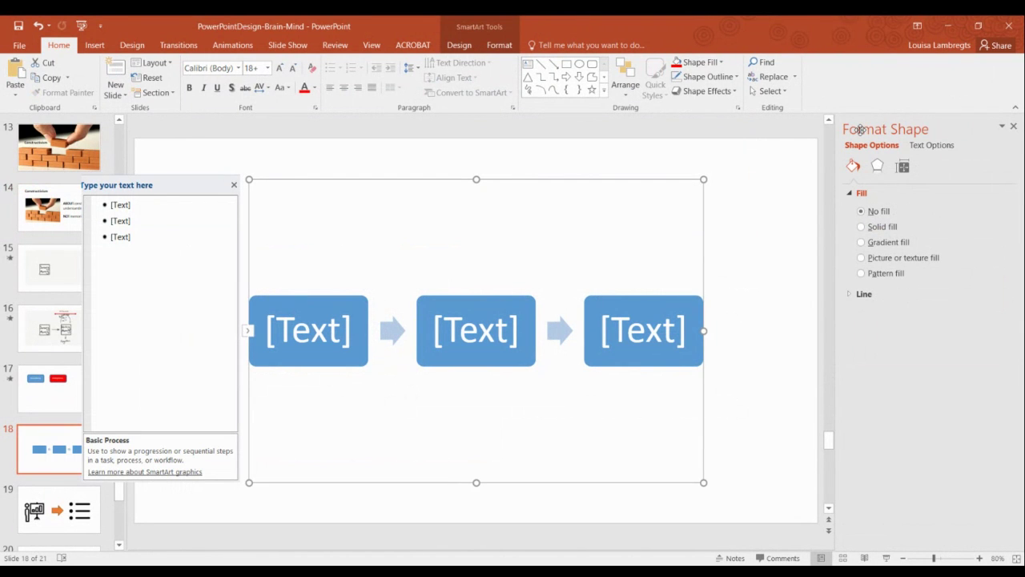
click(909, 169)
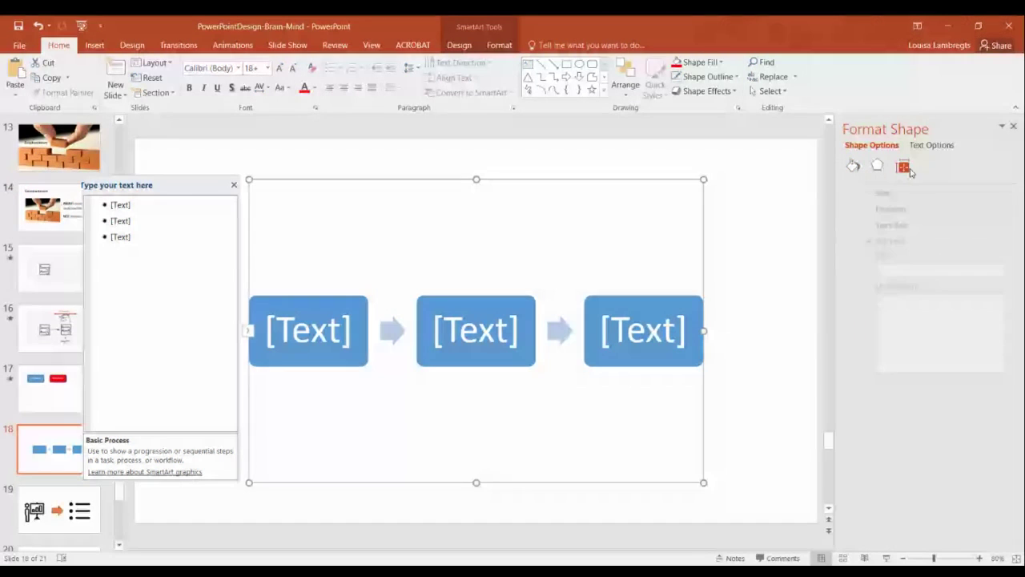
click(903, 318)
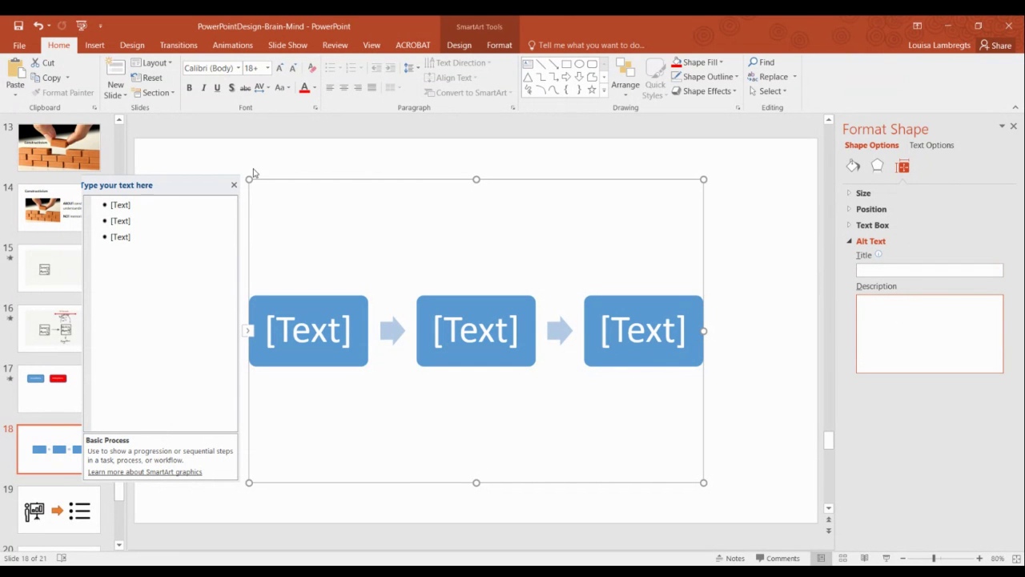
click(234, 185)
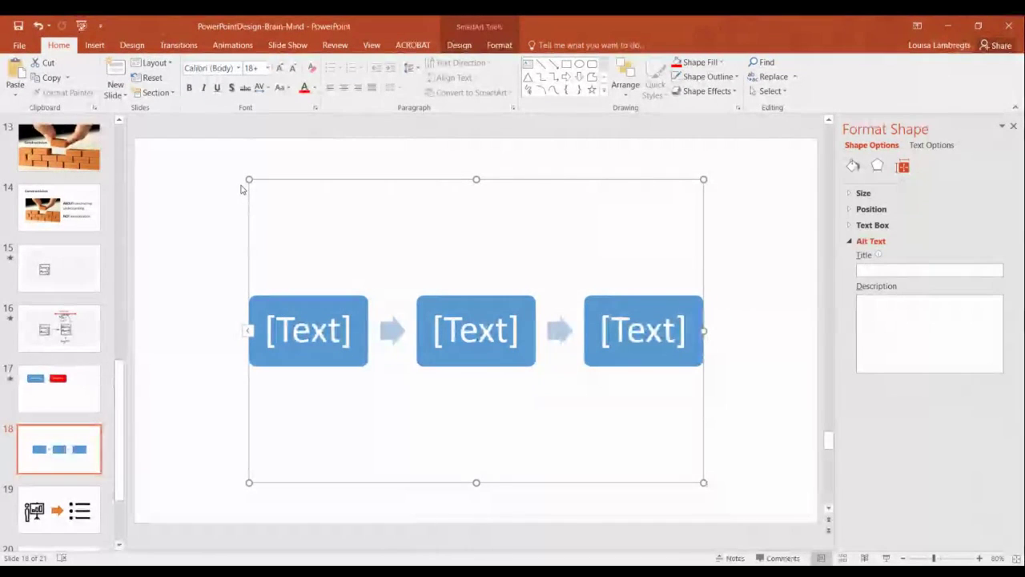
click(59, 342)
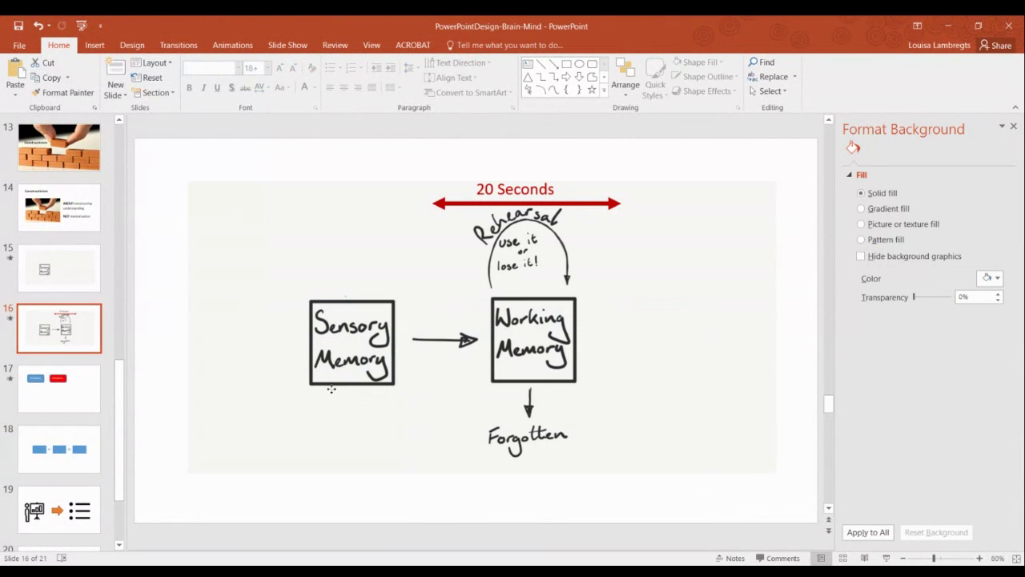
- Select and deselect slide 16's empty placeholder, then display slide 15
click(332, 393)
click(359, 504)
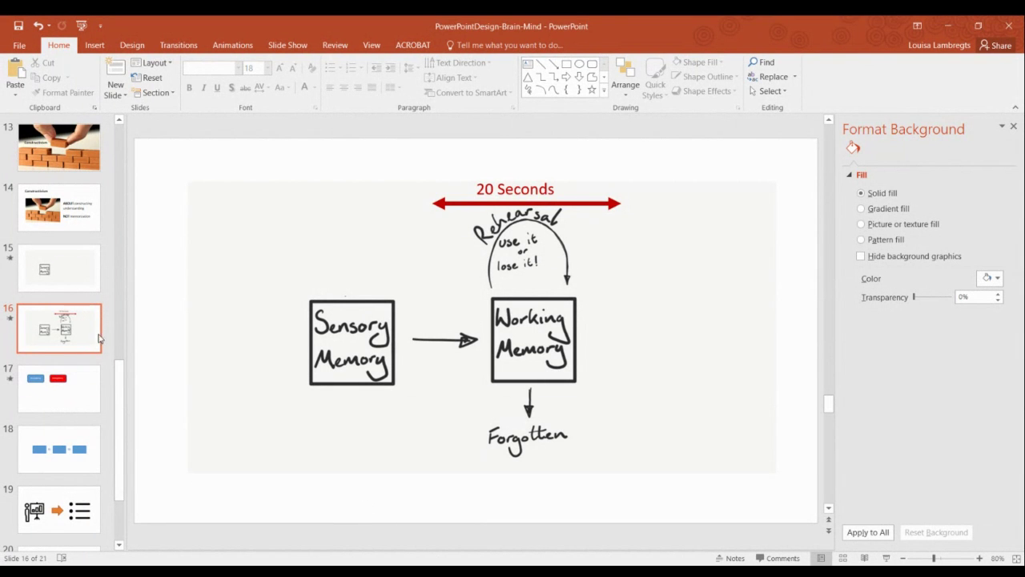
click(81, 287)
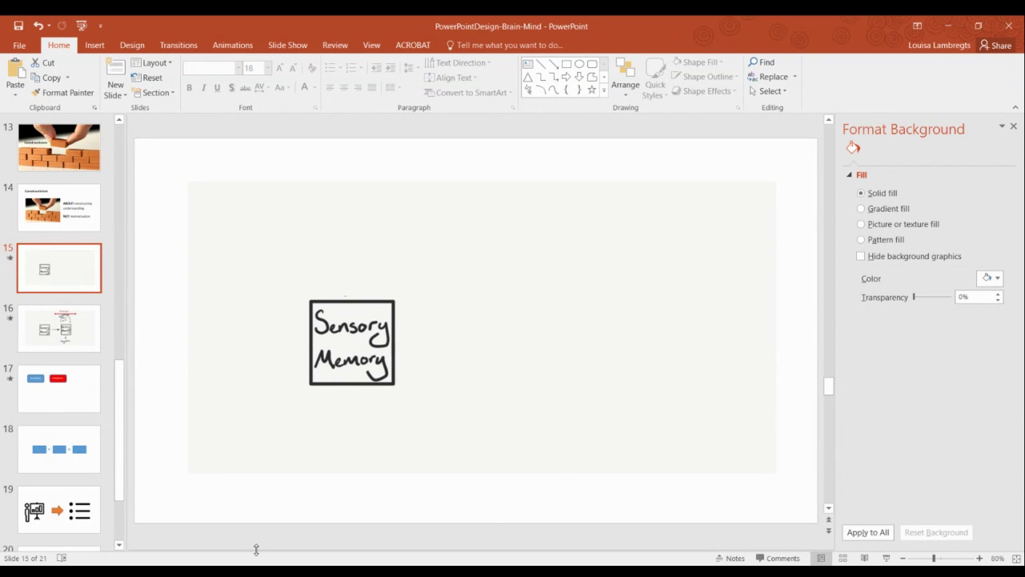
- Reveal slide 15's speaker notes pane and select the notes text to review it
drag(254, 550, 273, 478)
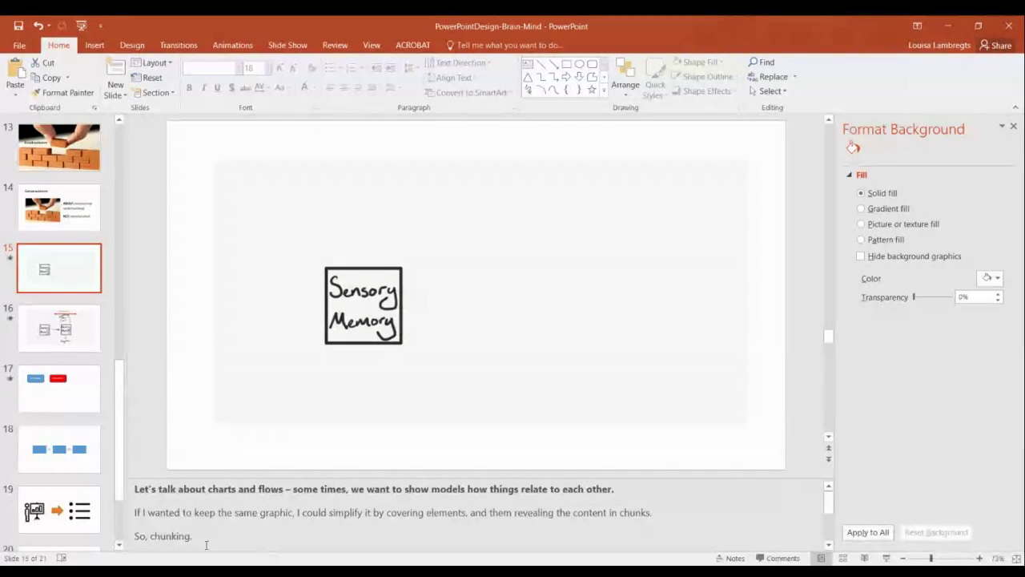
drag(195, 537, 134, 489)
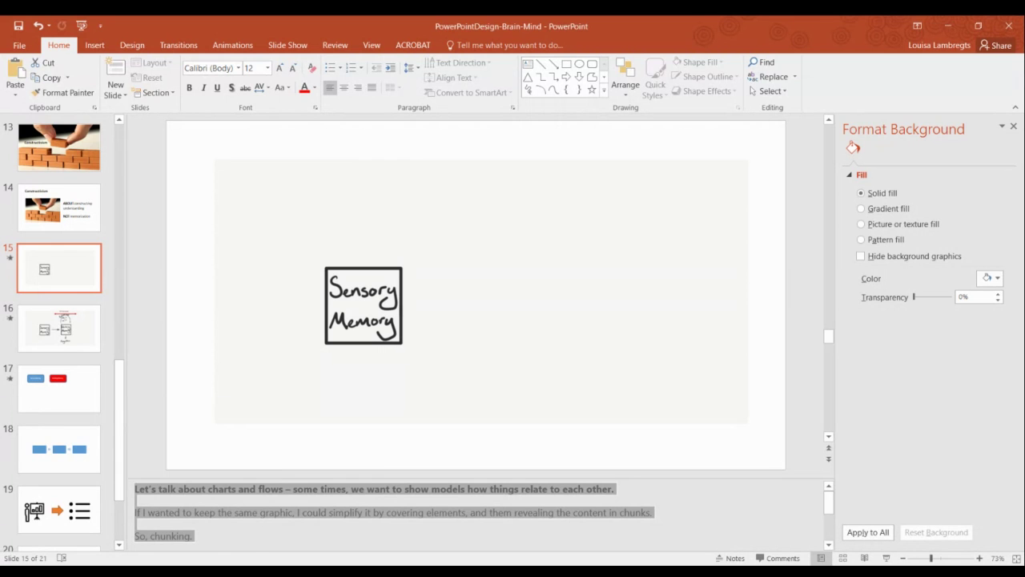
click(264, 546)
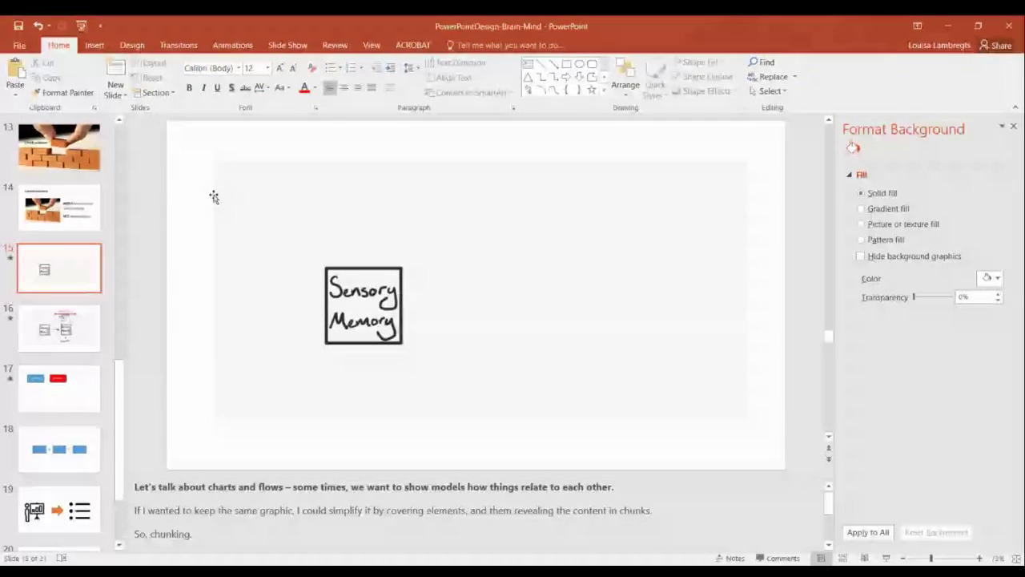
- Open the Print page and review the slide range choices without changing them
click(22, 46)
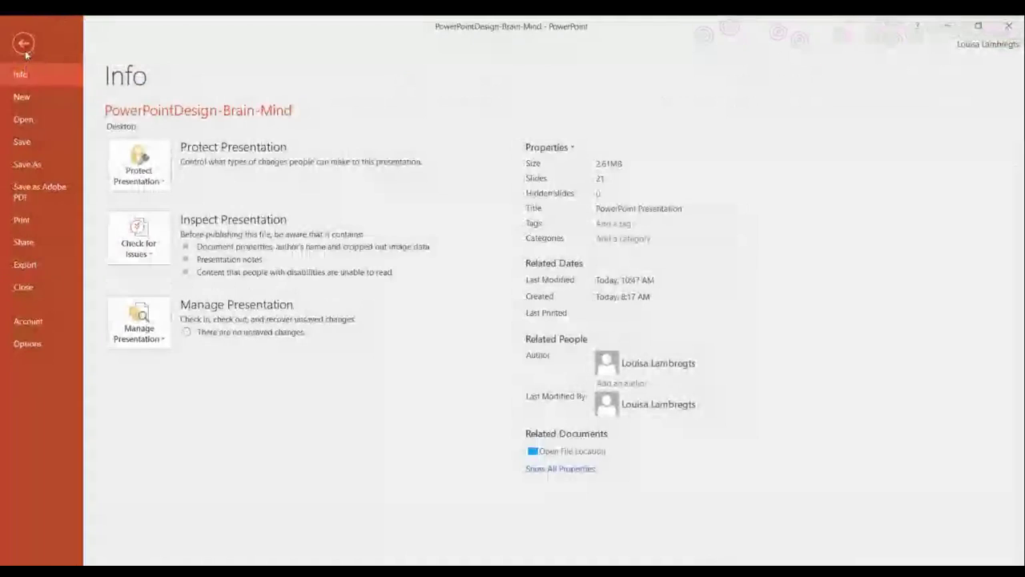
click(29, 220)
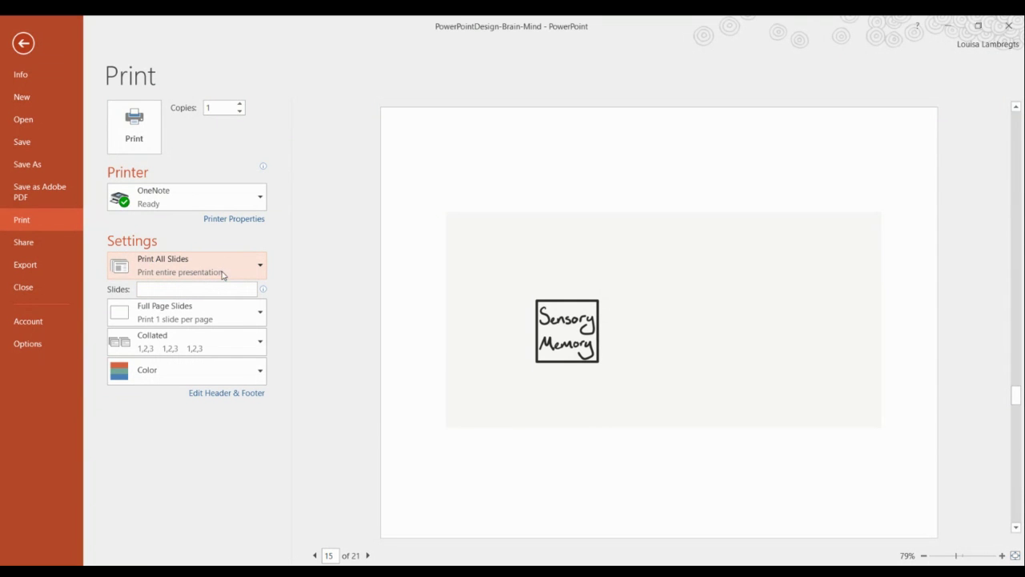
click(261, 266)
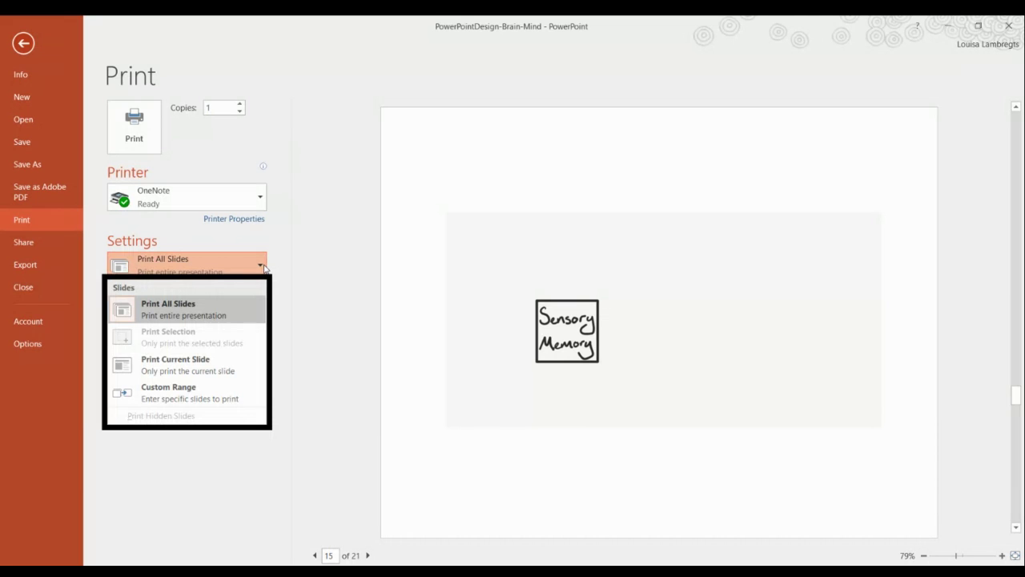
click(300, 243)
- Set the print layout to Notes Pages, check the printer list, and return to editing slide 15
click(149, 322)
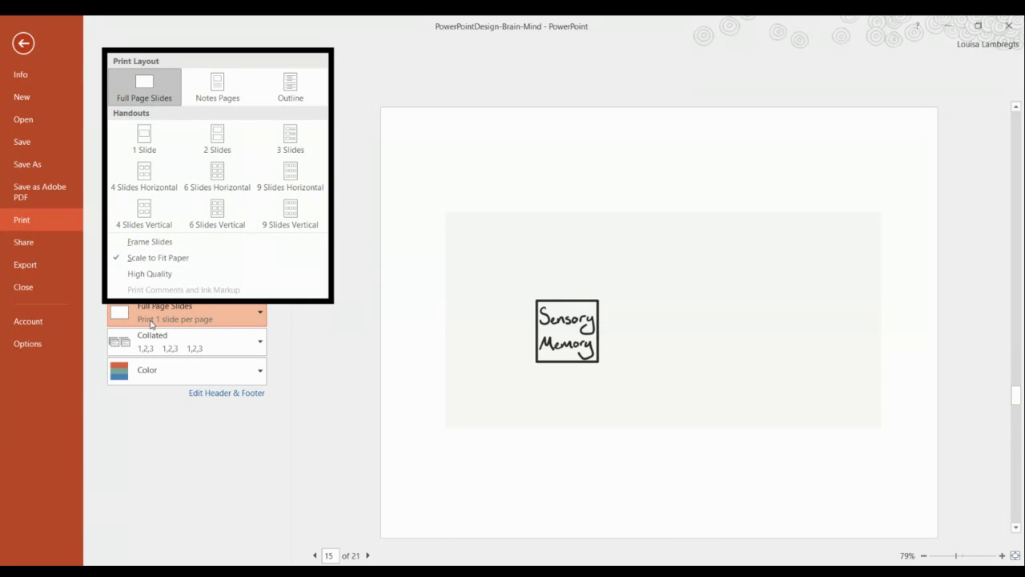
click(216, 92)
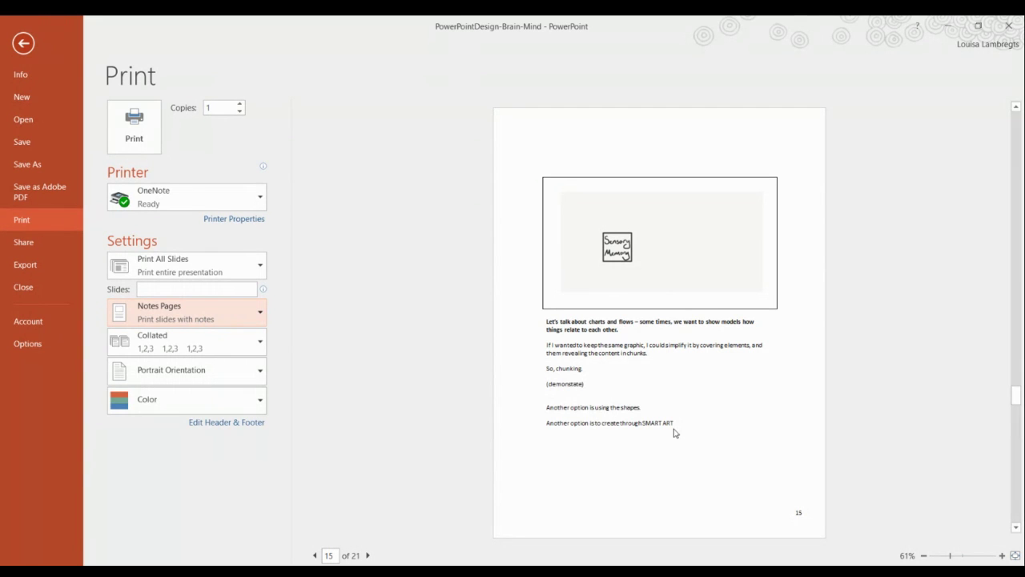
click(259, 200)
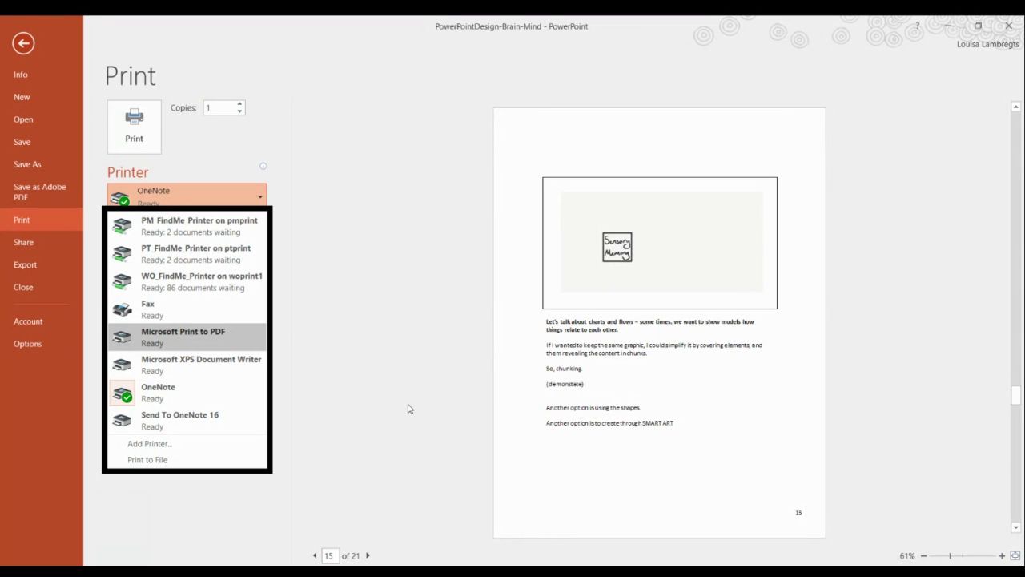
click(23, 43)
click(23, 42)
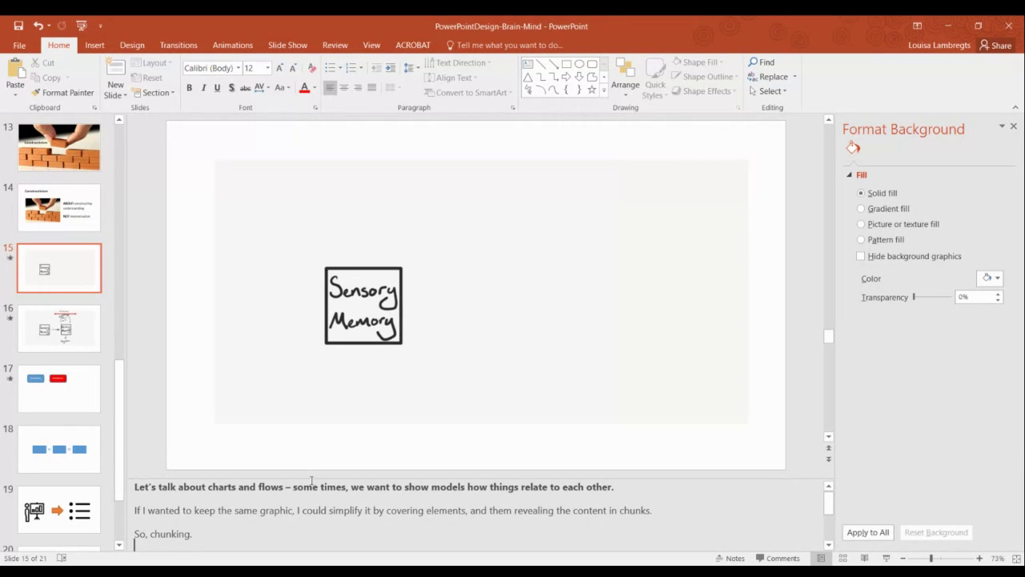
- Drag the slide/notes splitter down so the speaker notes pane on slide 15 collapses
drag(312, 479, 301, 550)
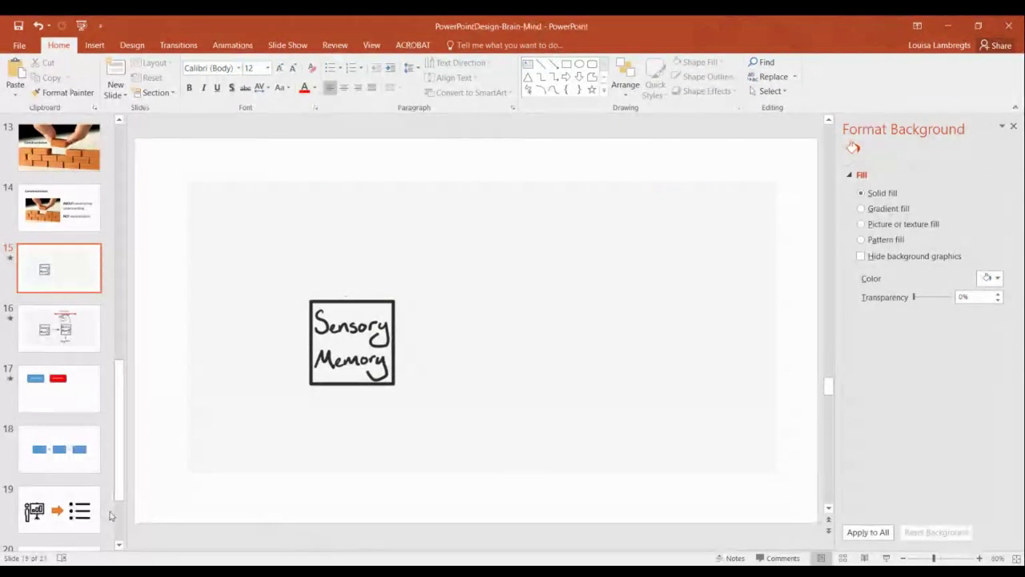
- Show slide 19, with the presenter icon, orange arrow and bullet-list graphic
click(83, 516)
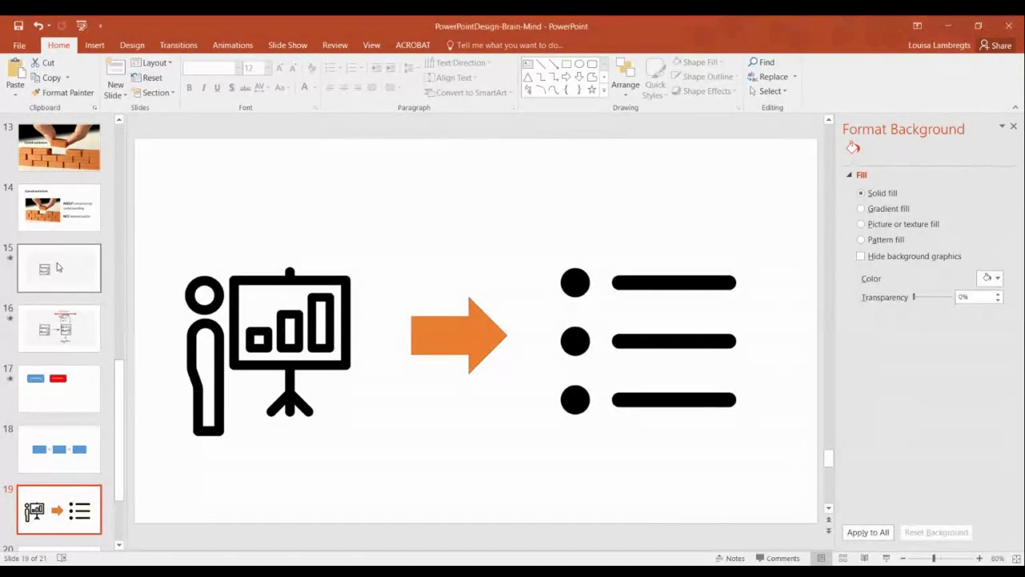
- On Constructivism slide 14, select the word ABOUT, then the italic word constructing
click(55, 219)
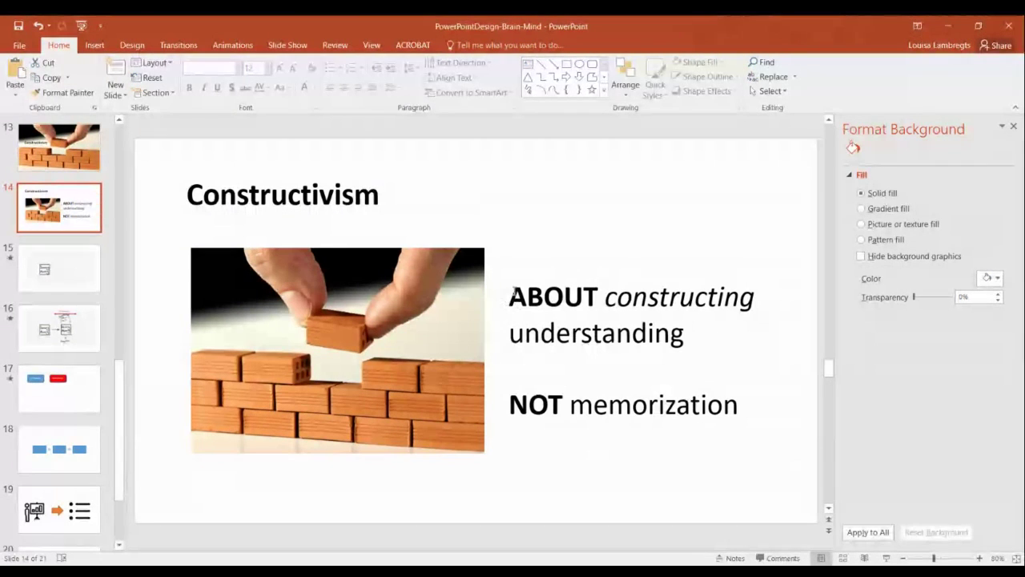
click(517, 301)
double_click(517, 298)
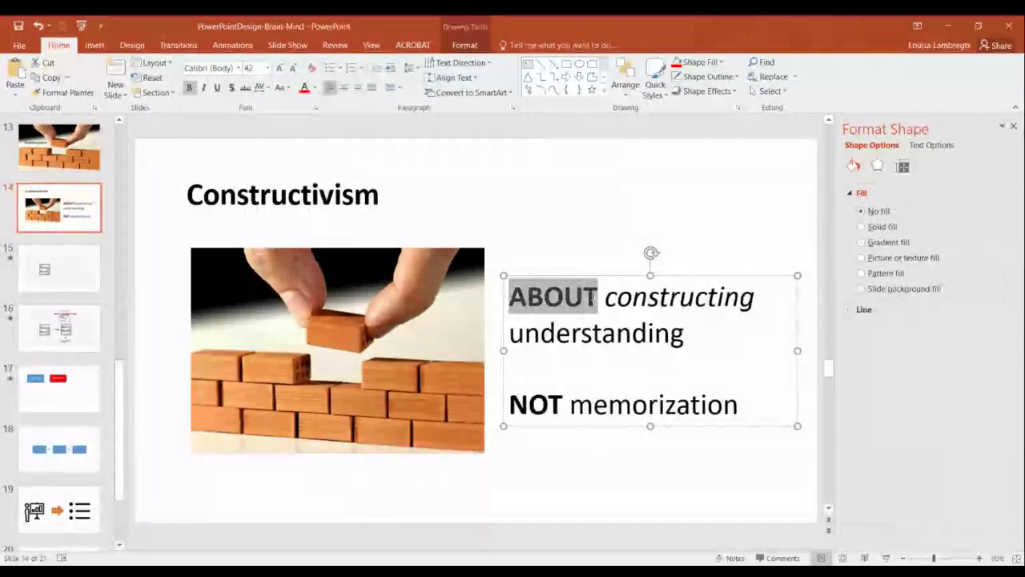
click(676, 356)
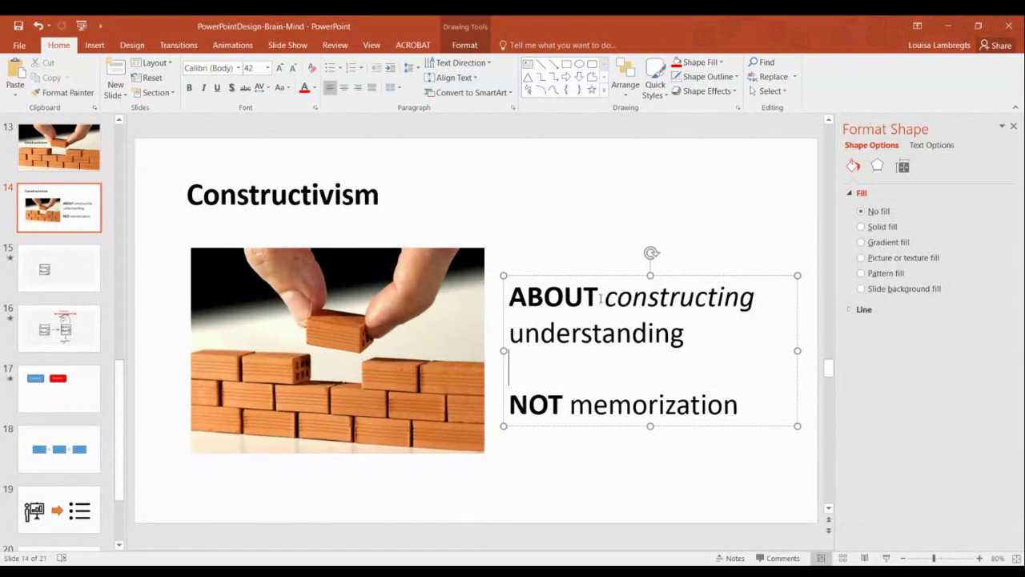
drag(605, 298, 757, 300)
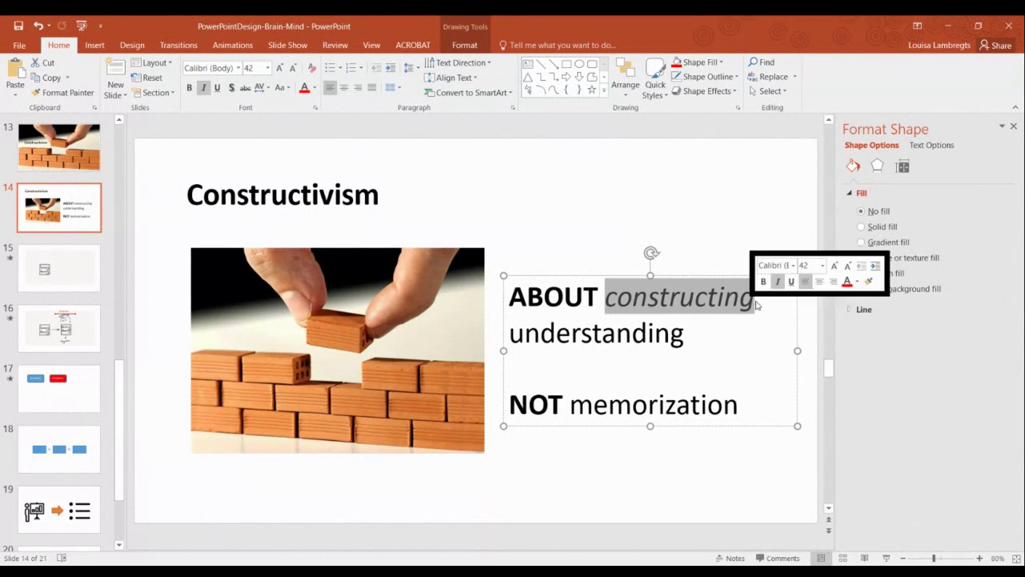
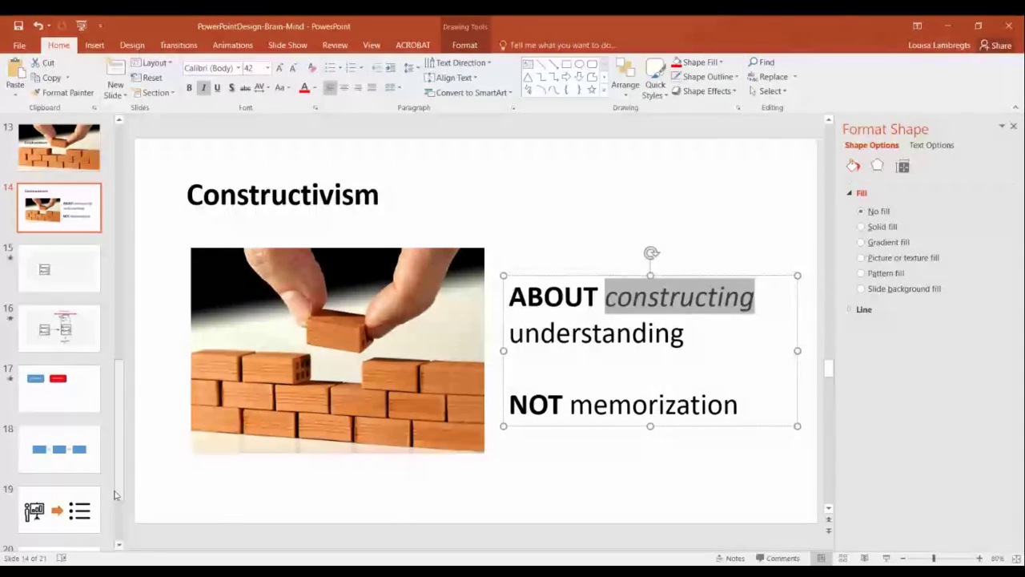
- Move from slide 14 to slide 20, Resources, using the thumbnail pane
click(126, 544)
scroll(120, 497, down, 3)
click(90, 517)
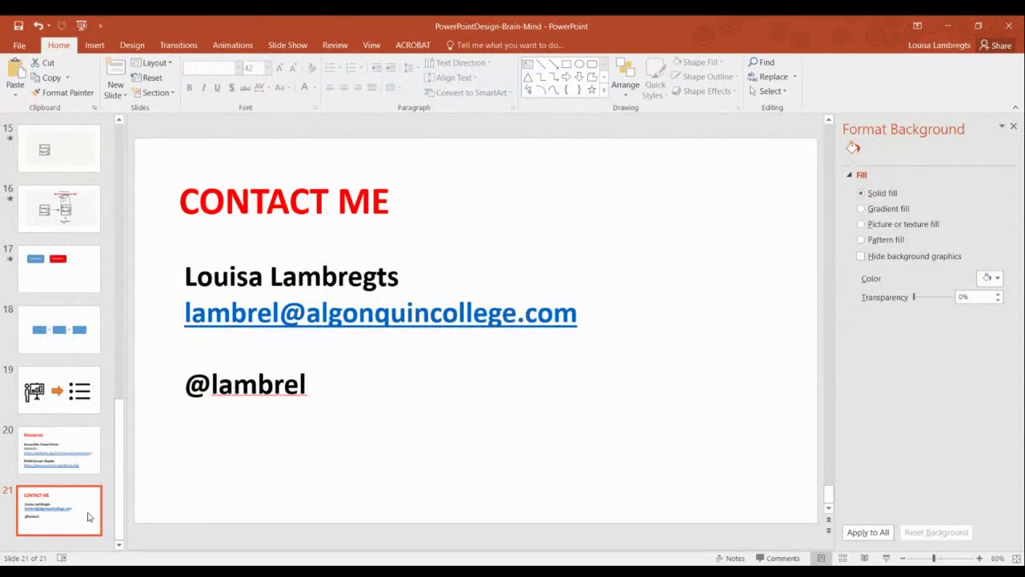
click(70, 437)
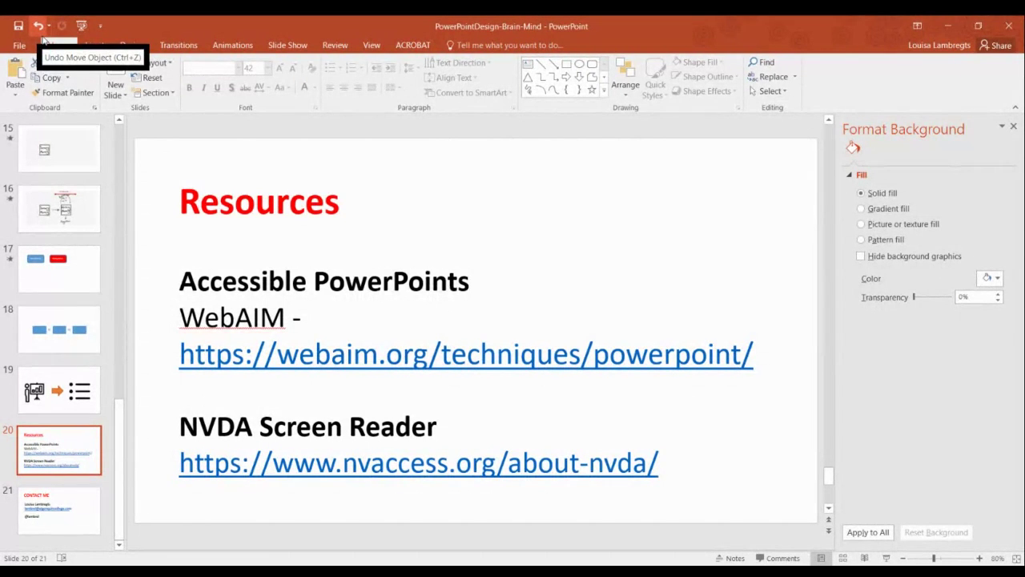
- Open the Selection Pane on the Resources slide by searching 'selection' in Tell Me
click(613, 210)
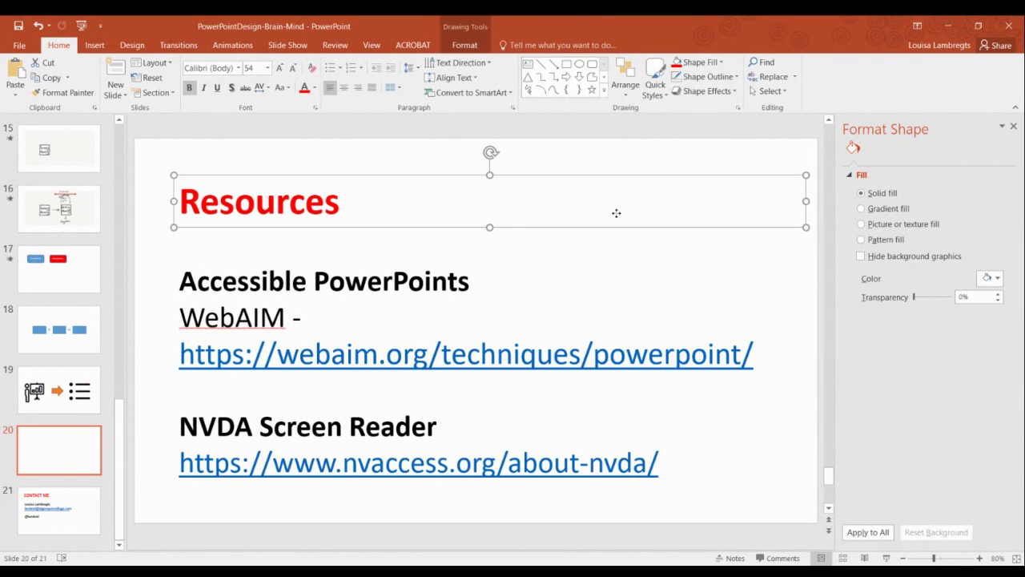
click(559, 48)
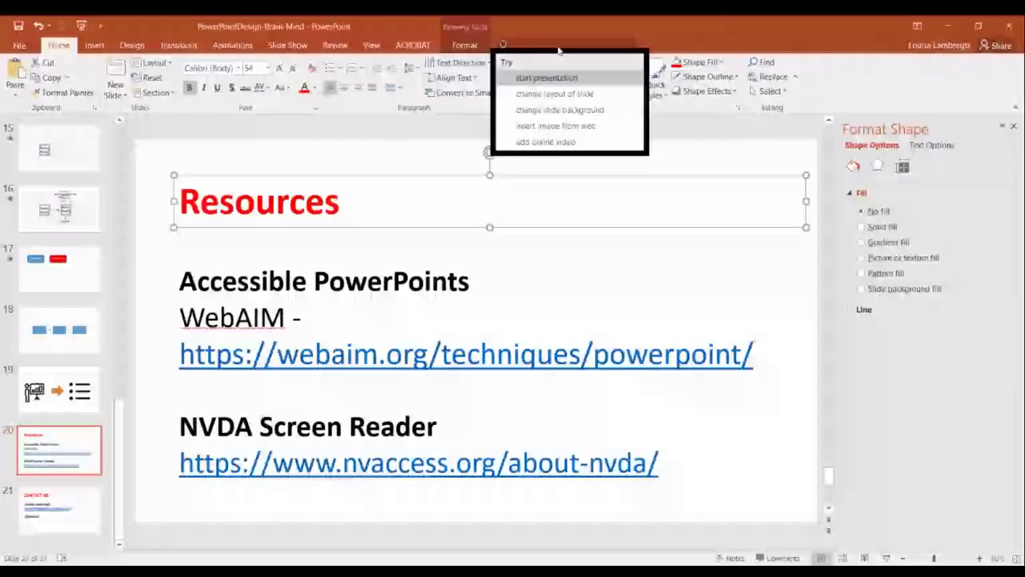
text(selection)
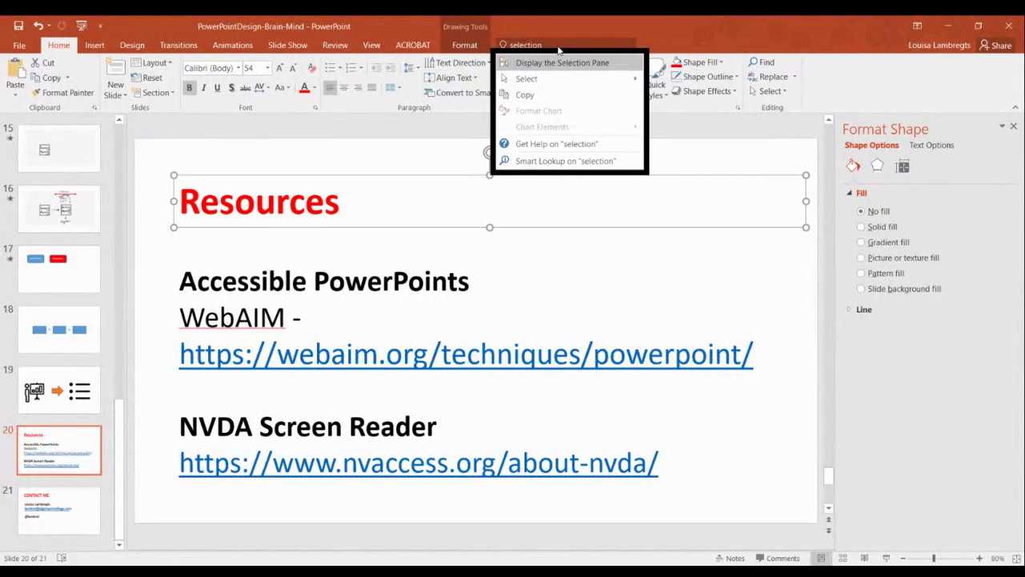
click(598, 62)
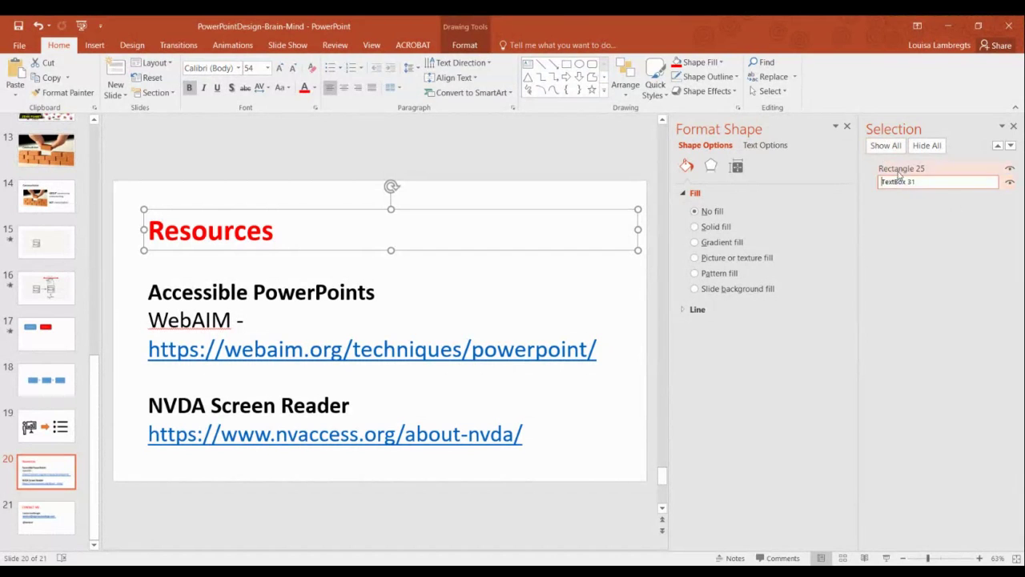
- Check the Resources title and body text box in the Selection pane, then view slide 19
click(899, 170)
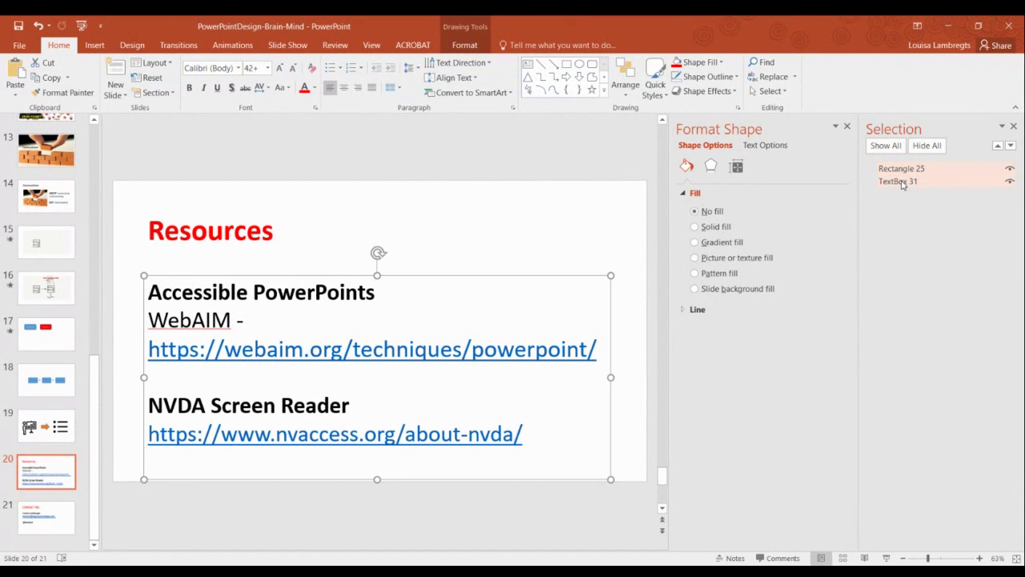
click(900, 181)
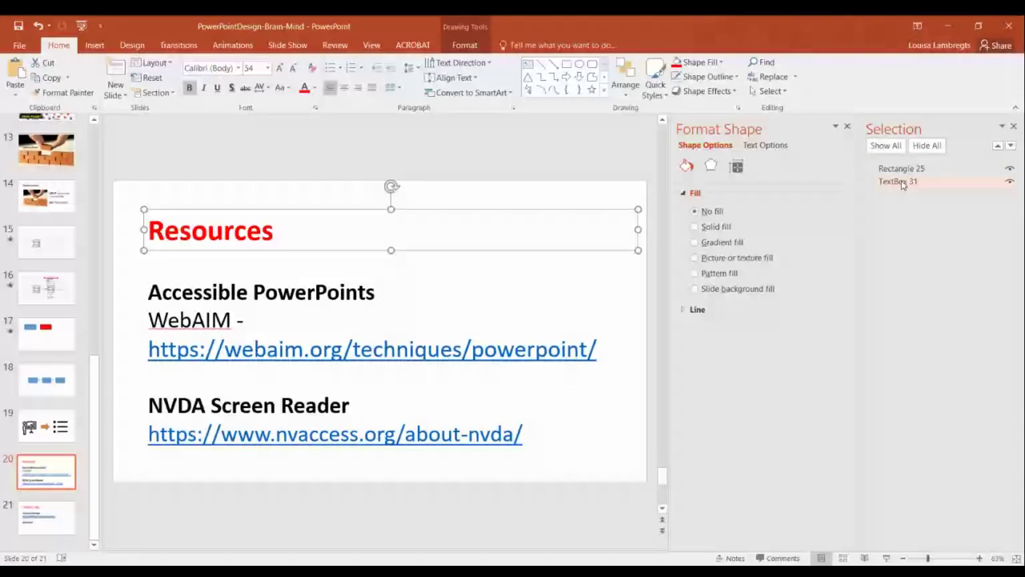
click(898, 171)
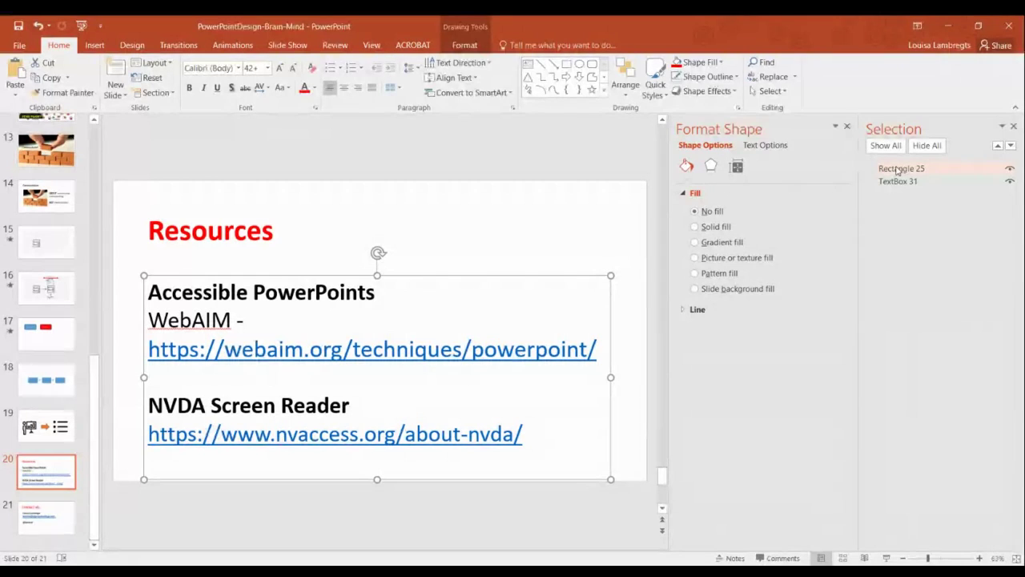
click(45, 433)
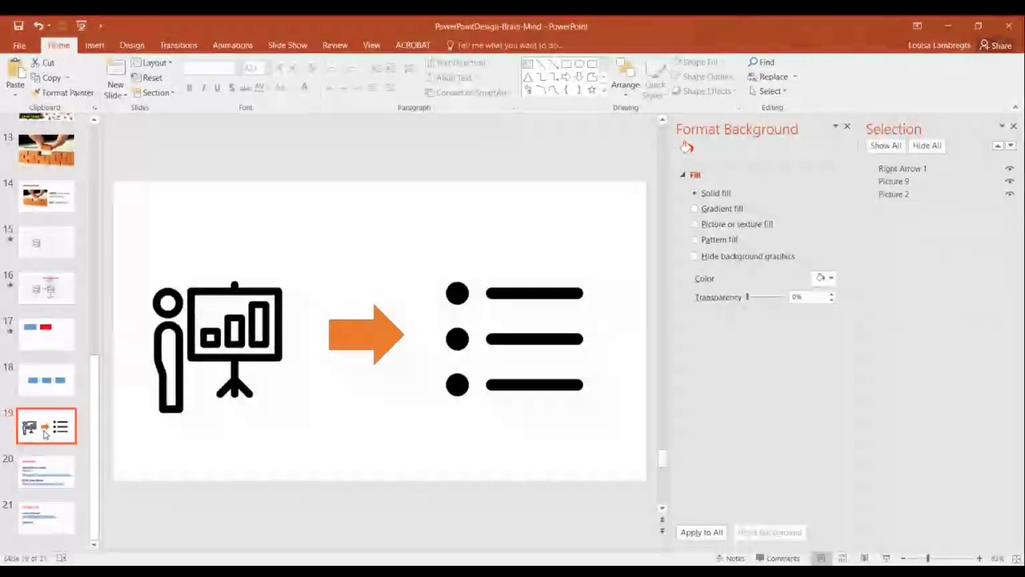
- Send slide 19's Right Arrow 1 one layer backward, then return to slide 20
click(894, 194)
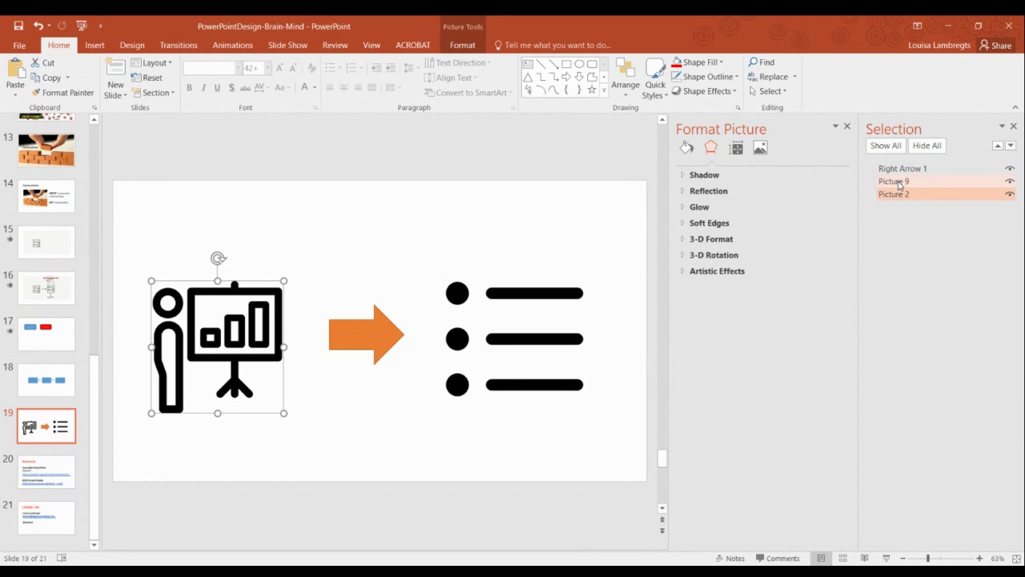
click(898, 182)
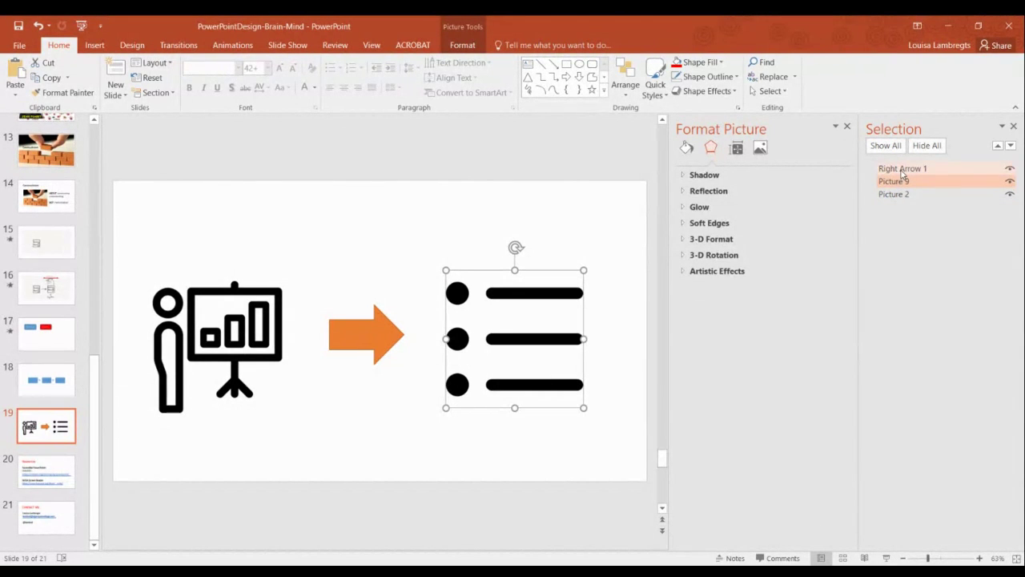
click(903, 170)
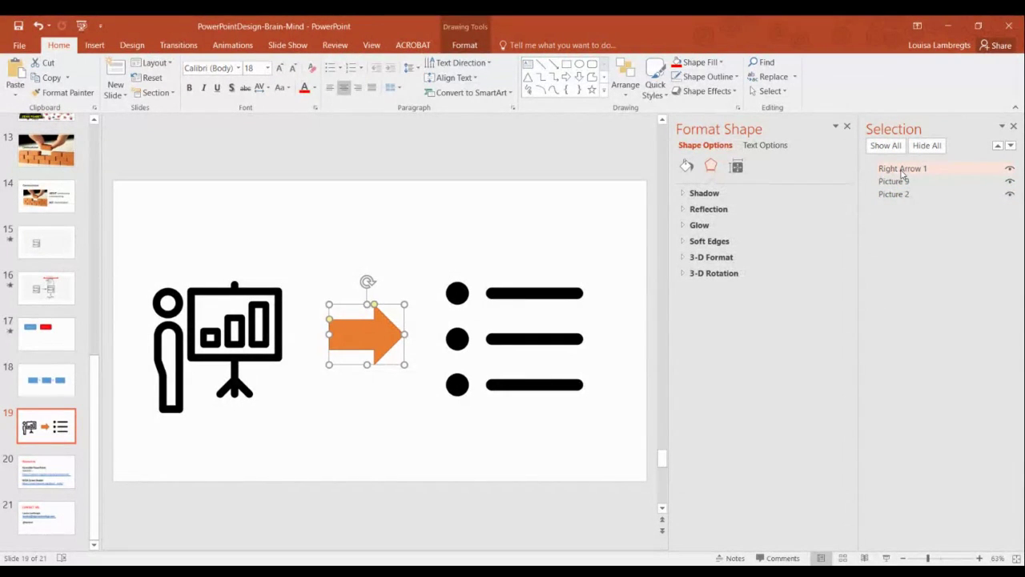
click(896, 195)
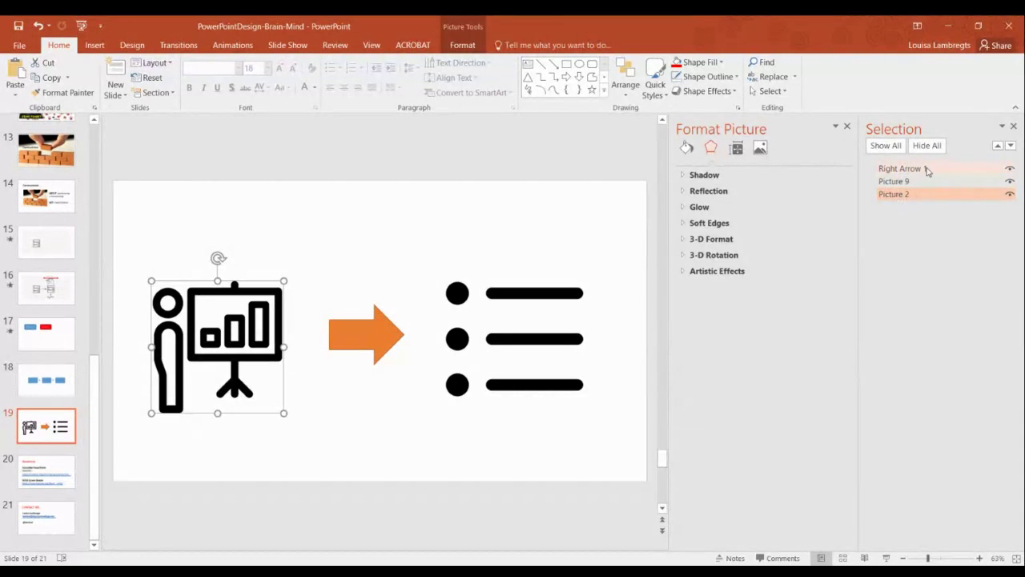
click(907, 169)
click(1011, 146)
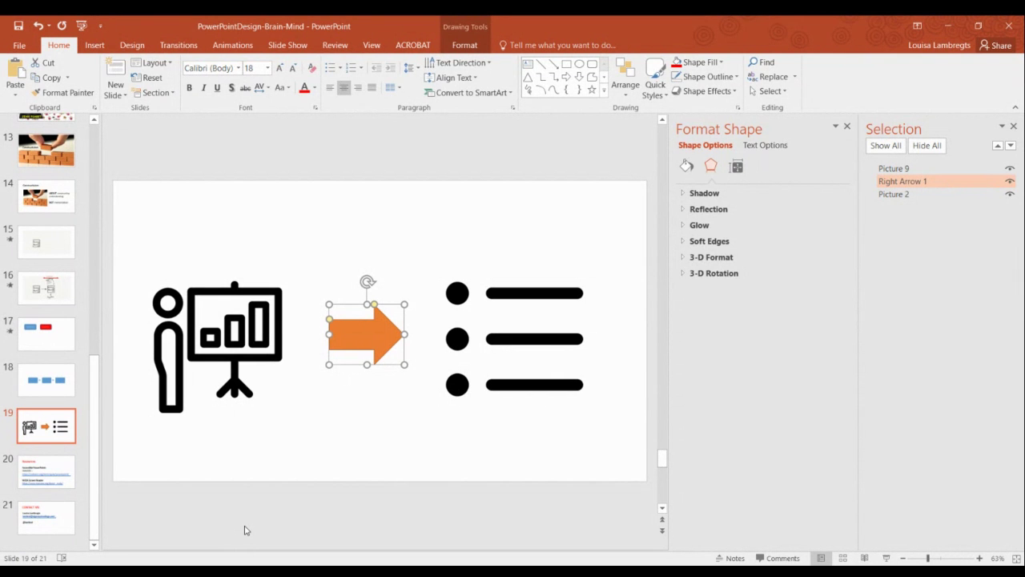
click(63, 485)
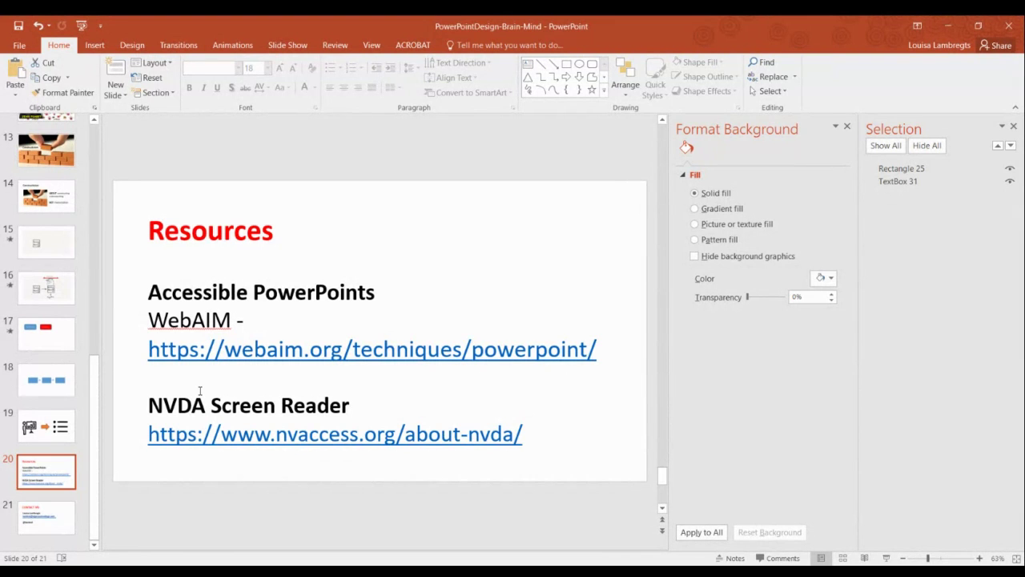
- Go to slide 21, CONTACT ME
click(58, 520)
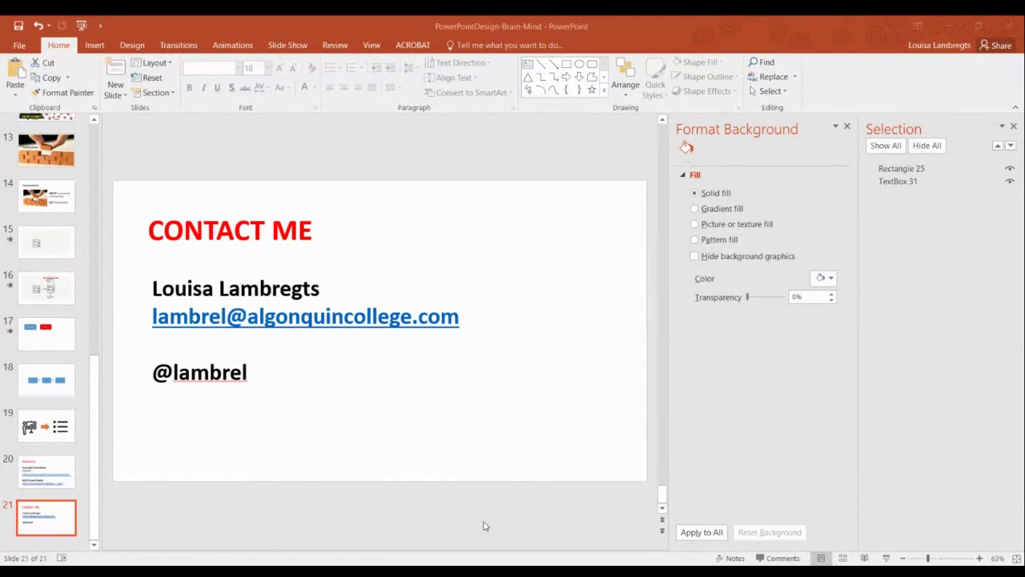
- Return to slide 20, Resources, with Page Up
key(Page_Up)
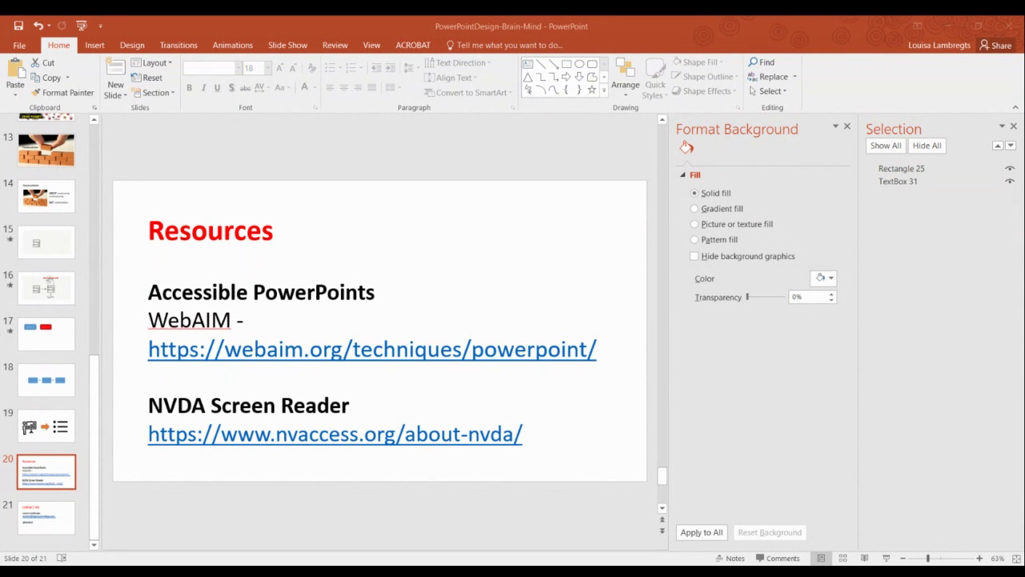
- Delete slide 15's four cover rectangles (Rectangle 12, 2, 11, 3) to reveal the whole memory diagram
click(56, 256)
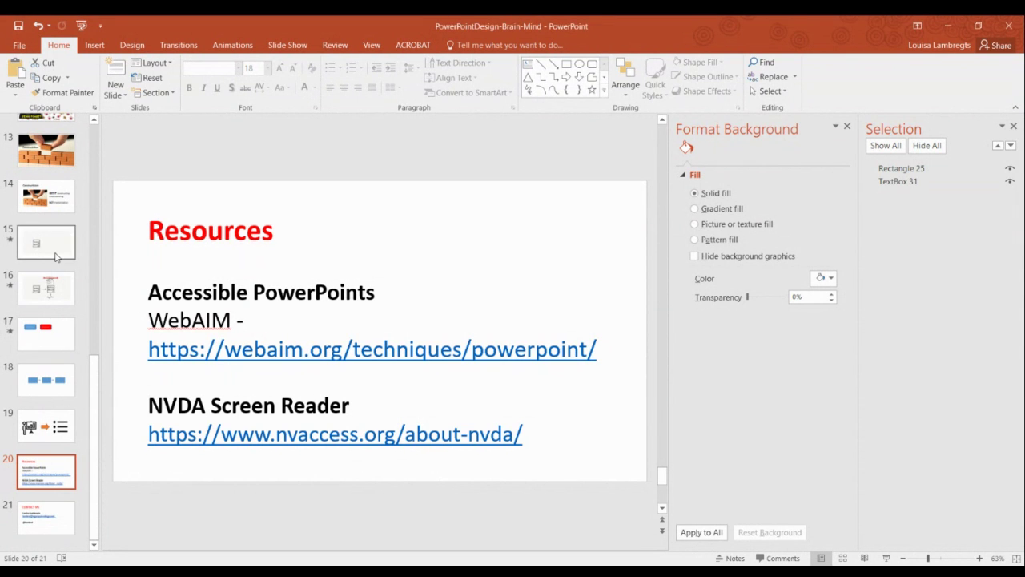
click(359, 339)
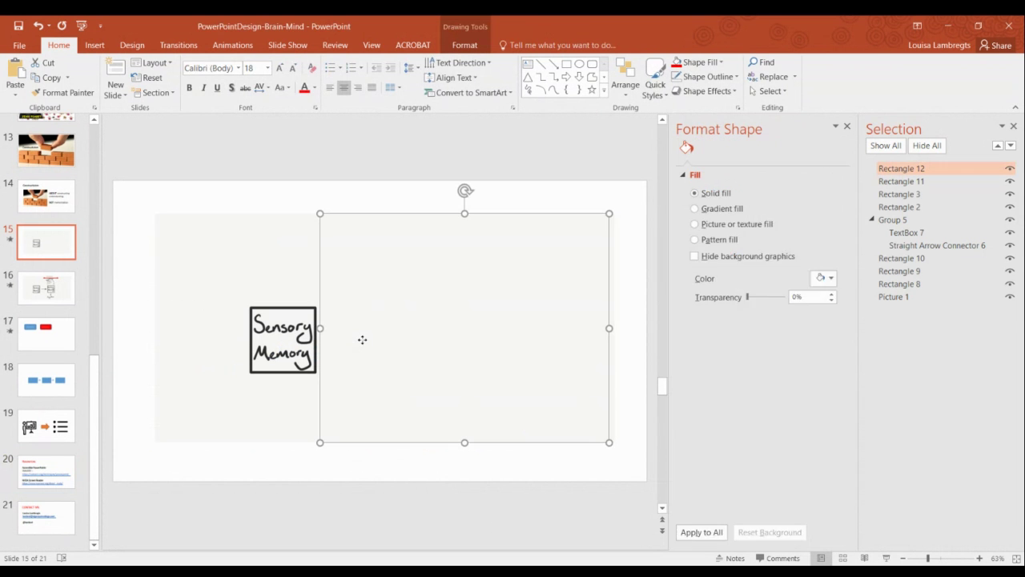
key(Delete)
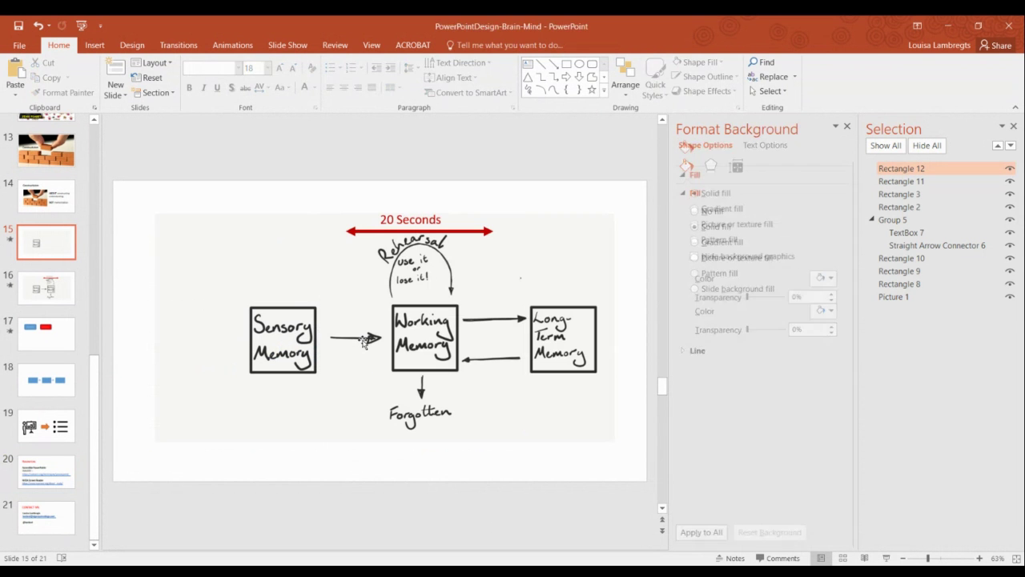
click(249, 398)
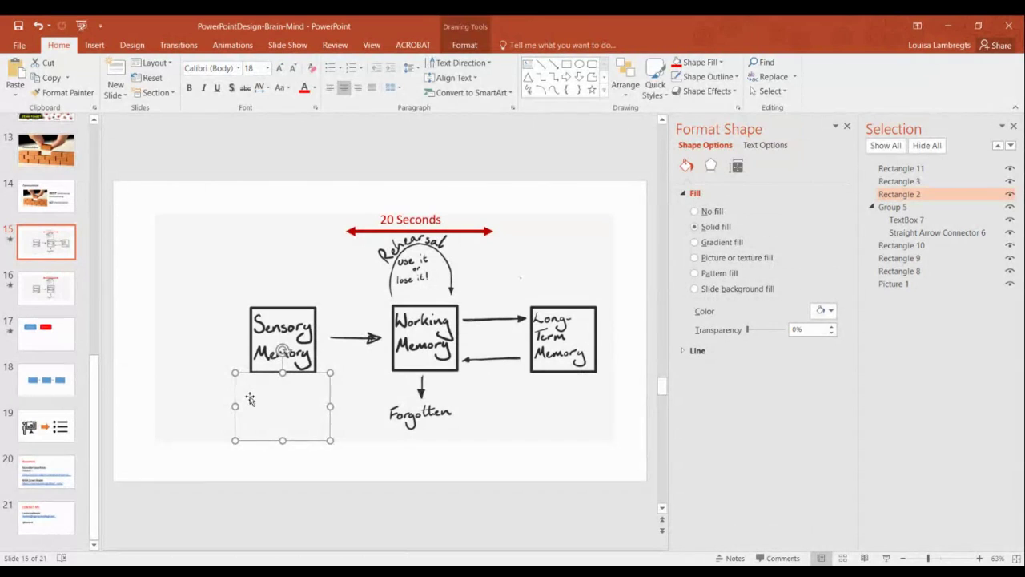
key(Delete)
click(191, 302)
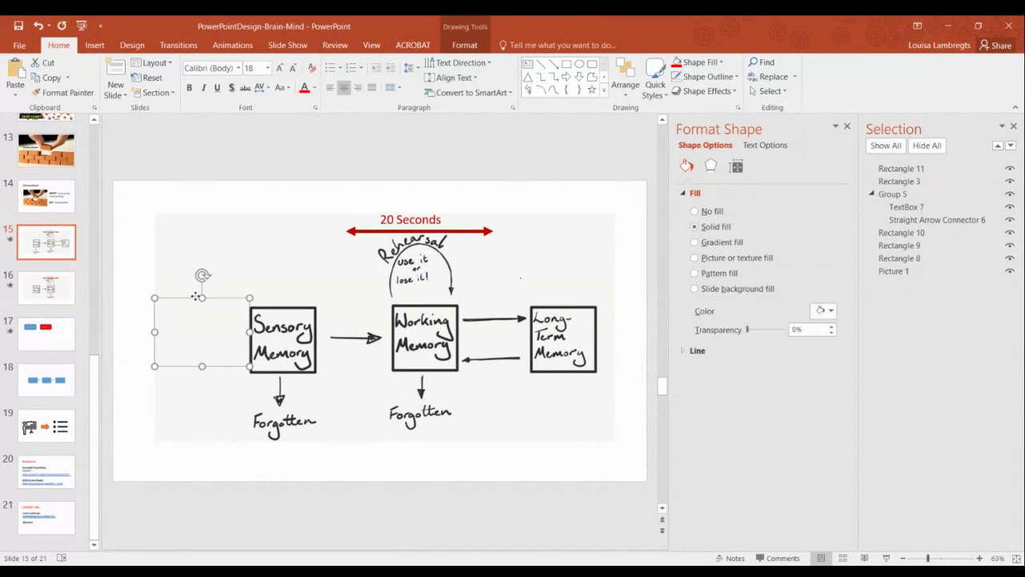
key(Delete)
click(294, 262)
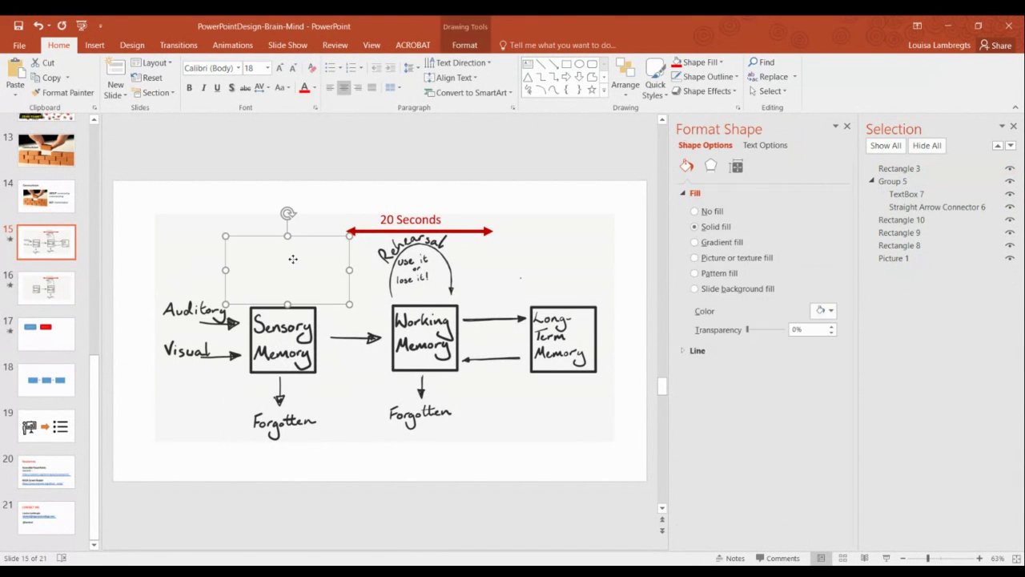
key(Delete)
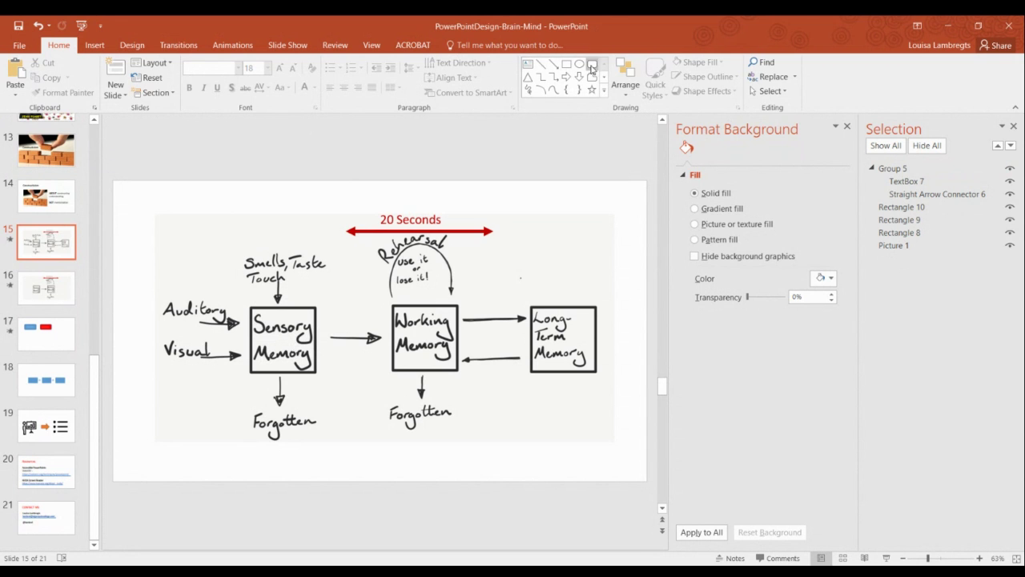
- Draw a rectangle over the 'Smells, Taste, Touch' label above Sensory Memory
click(566, 64)
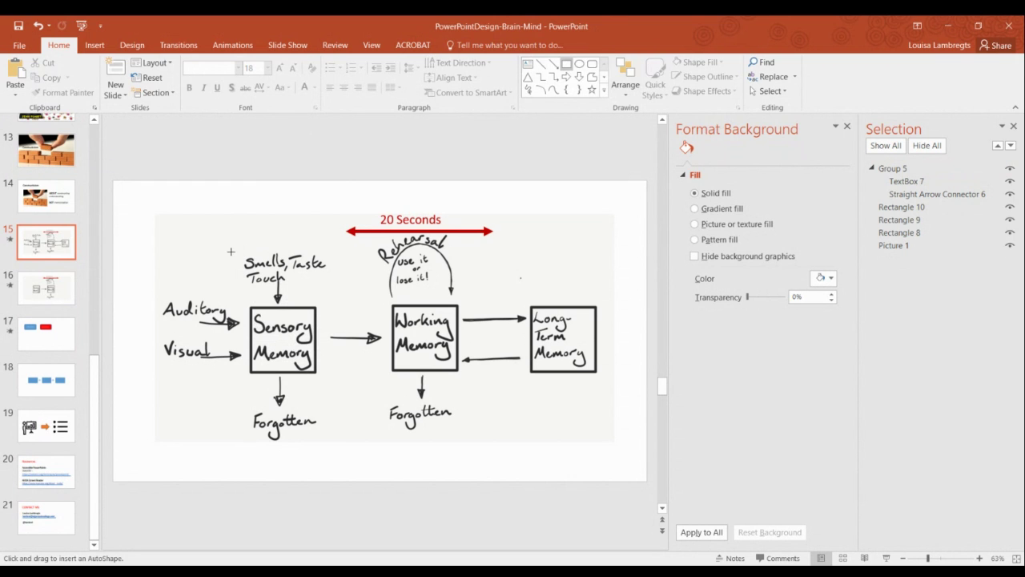
drag(224, 246, 317, 286)
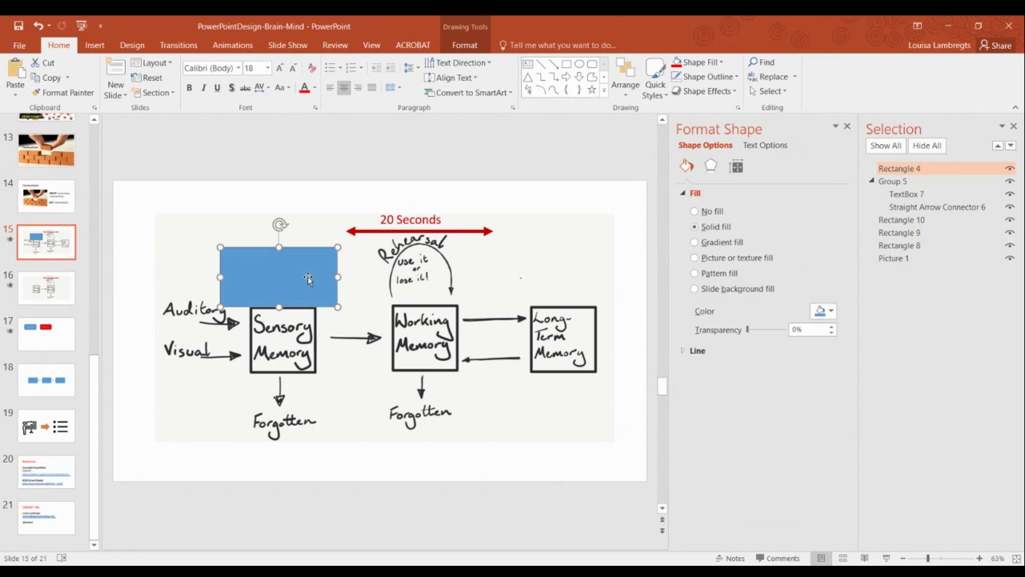
- Close the side panes, reselect the blue rectangle and show its Drawing Tools Format options
click(1013, 129)
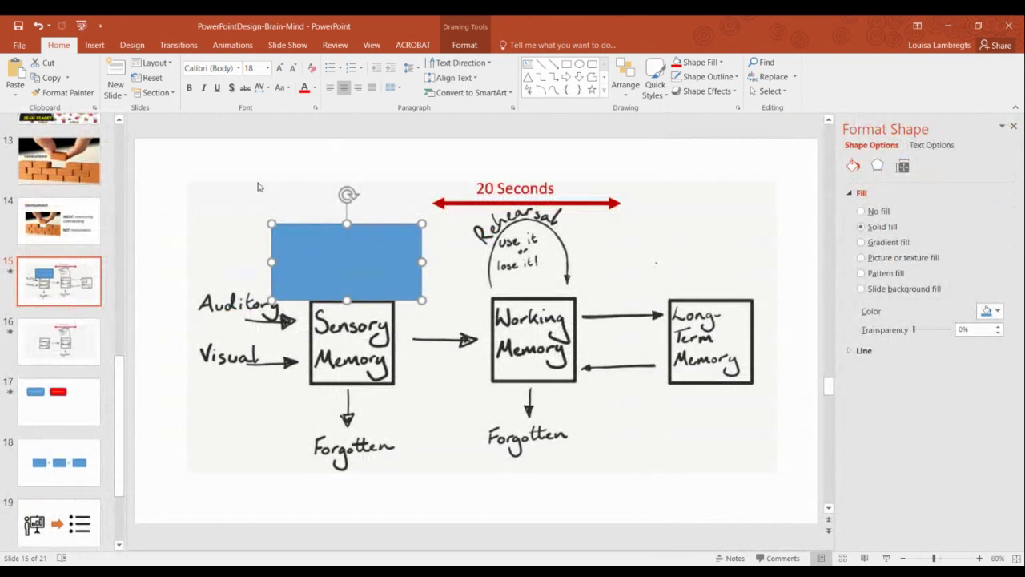
click(259, 157)
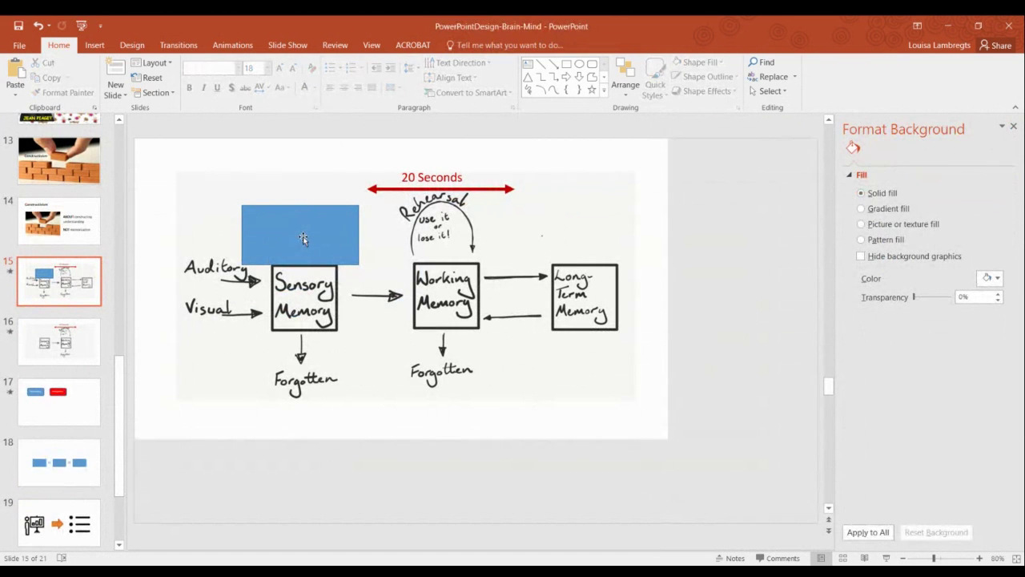
click(1014, 129)
click(428, 234)
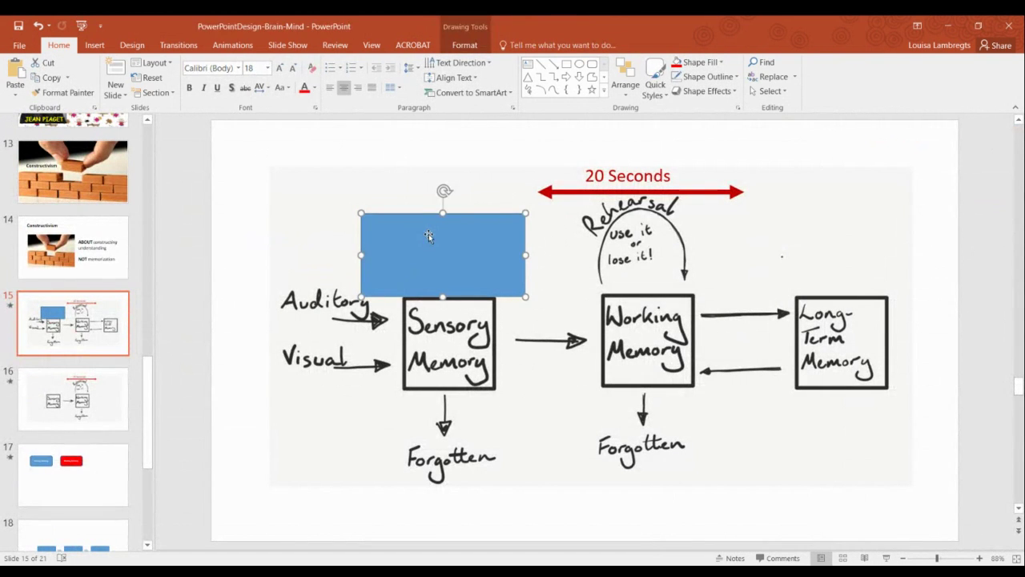
click(466, 47)
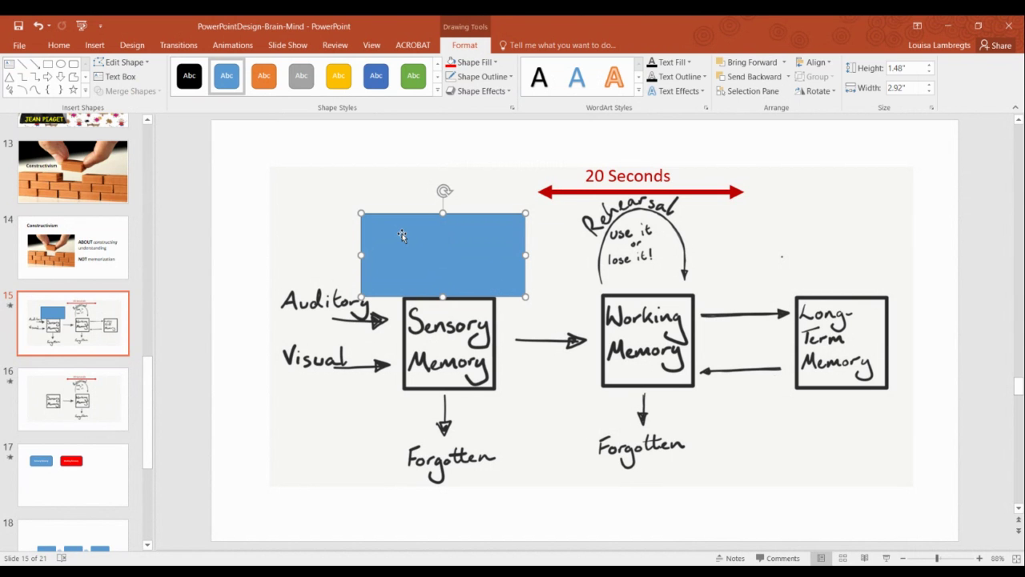
- Fill the cover rectangle with the slide's off-white background colour using the Eyedropper
right_click(425, 249)
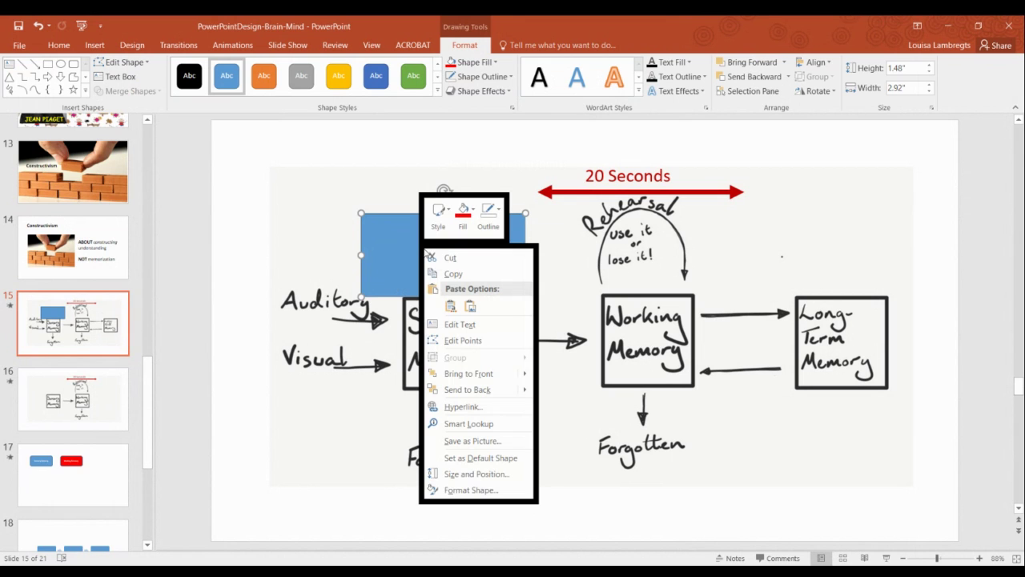
click(491, 492)
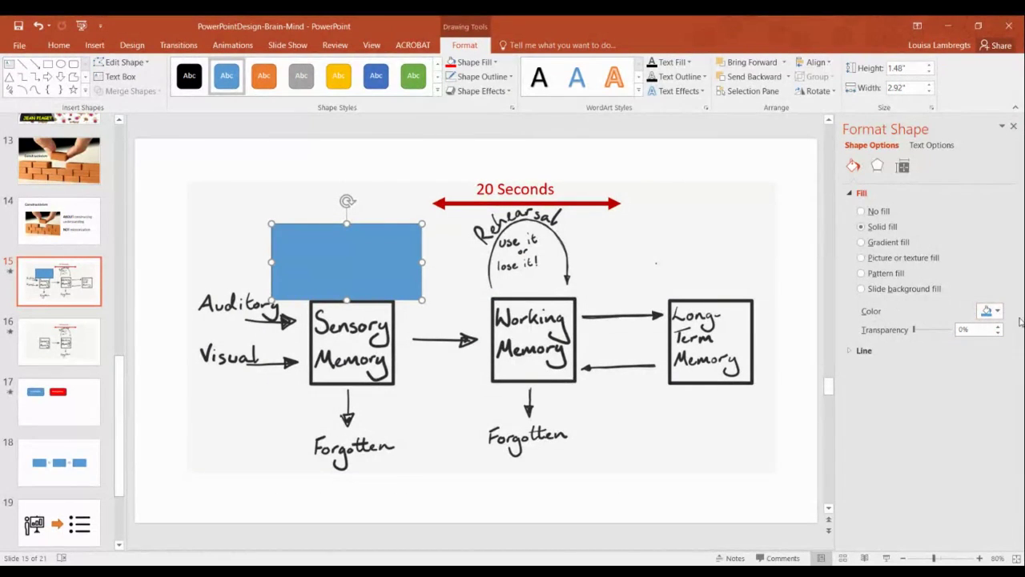
click(997, 312)
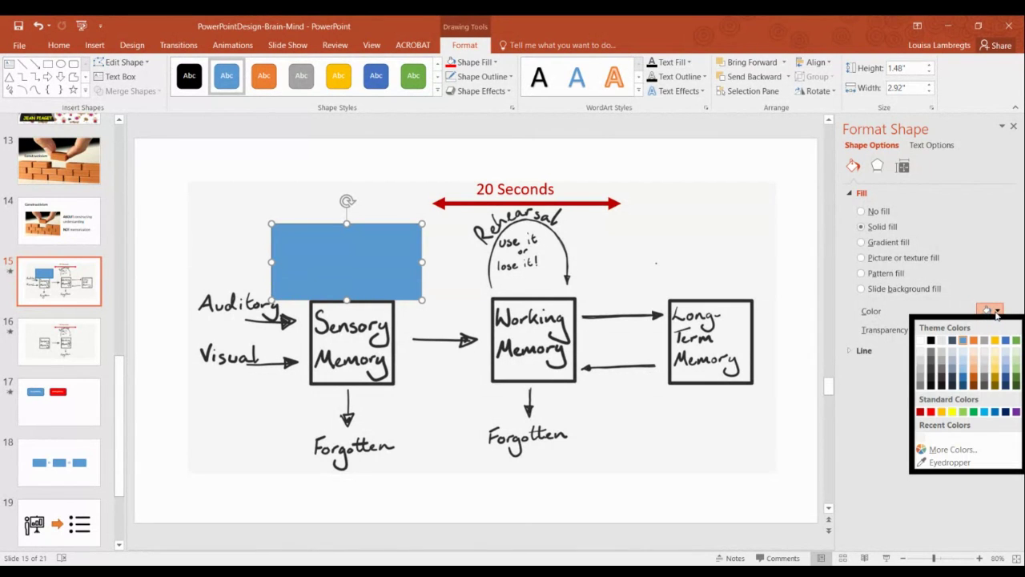
click(957, 463)
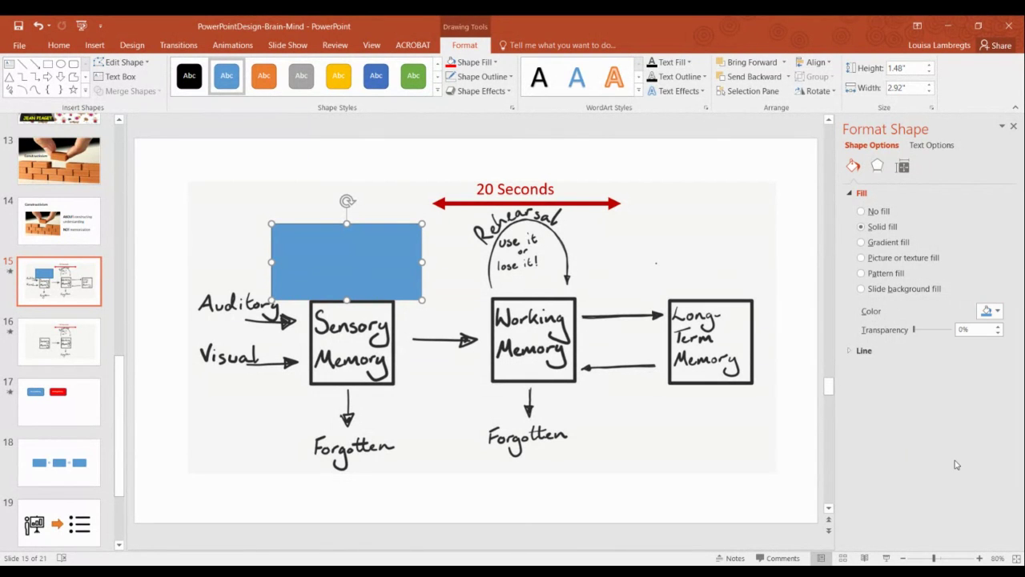
click(235, 217)
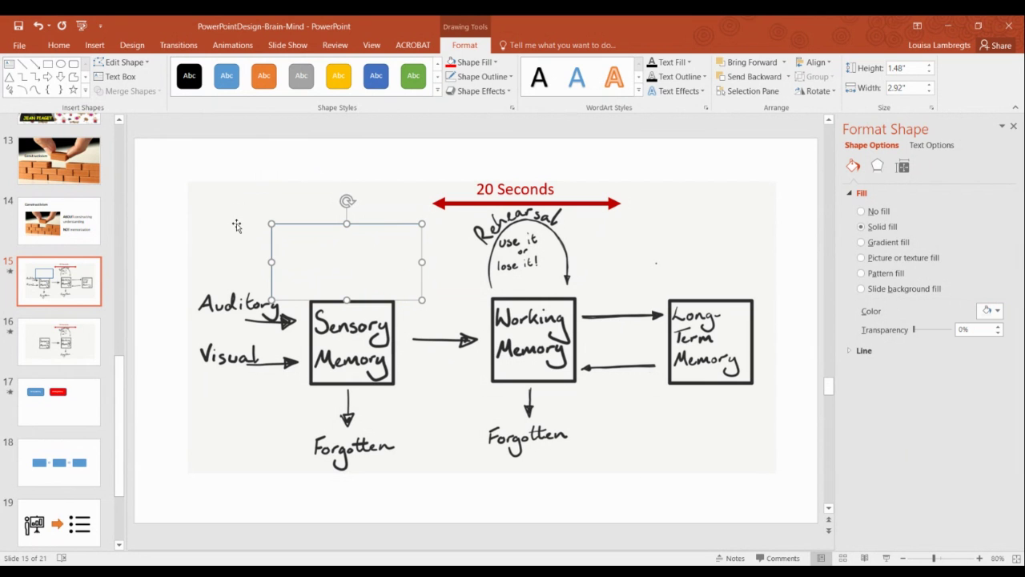
click(228, 449)
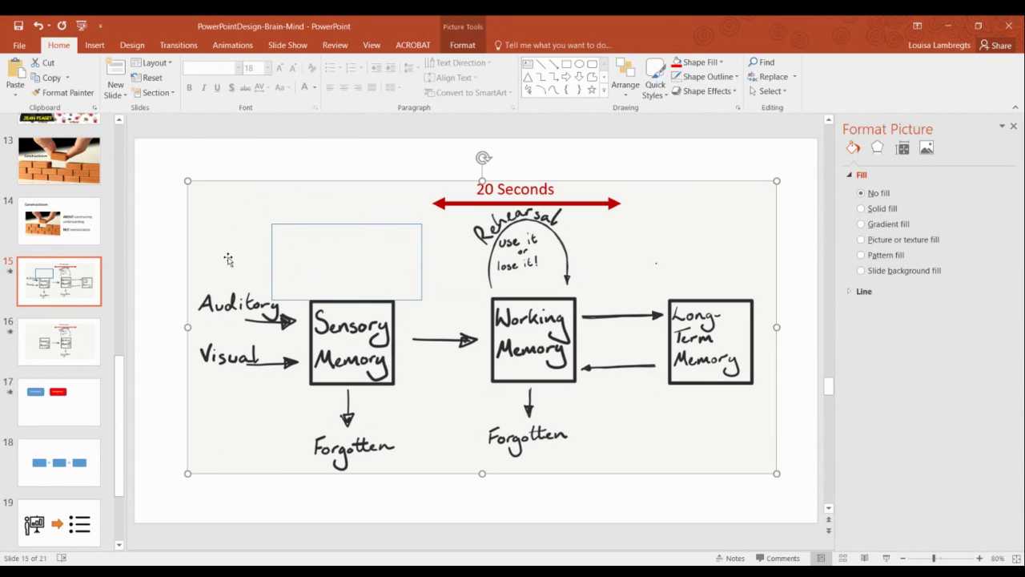
click(326, 252)
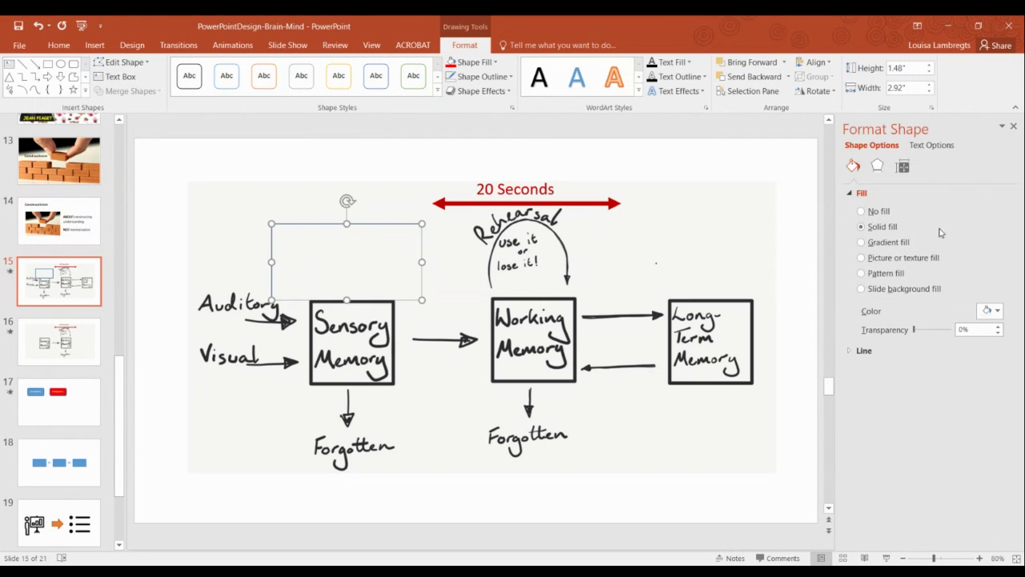
- Set the cover rectangle's outline to No line and check that it blends into the diagram
click(849, 352)
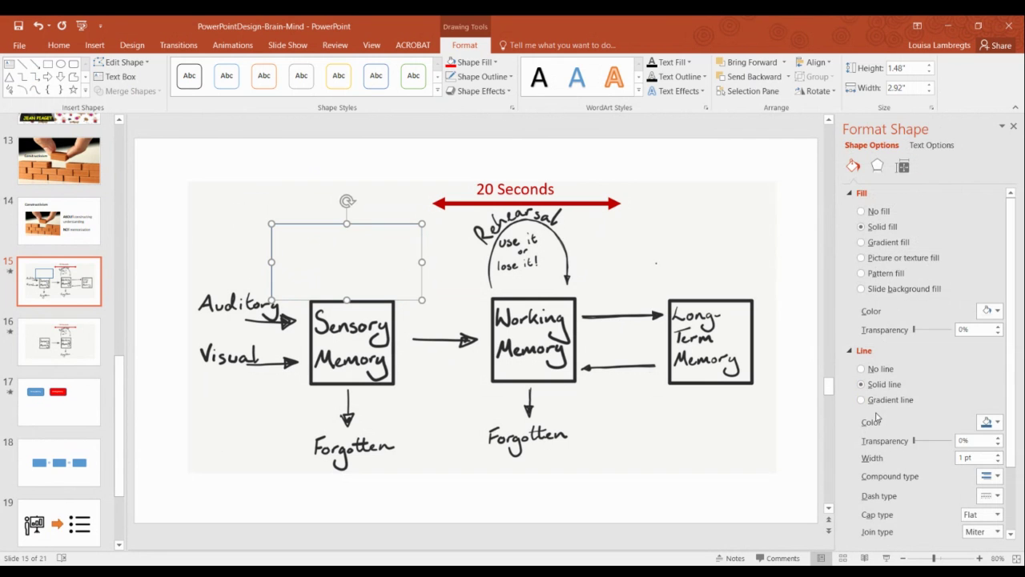
click(868, 369)
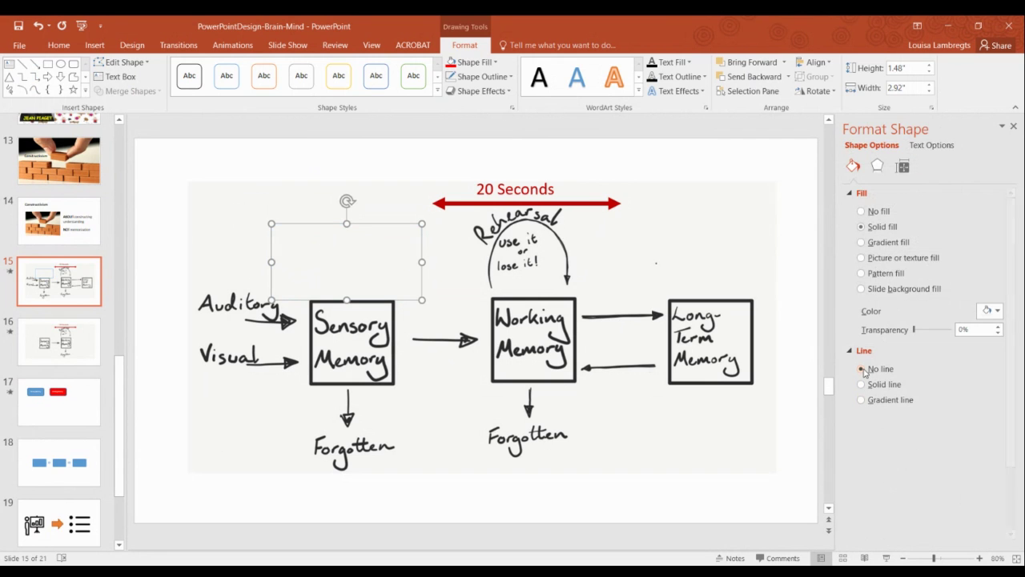
click(215, 243)
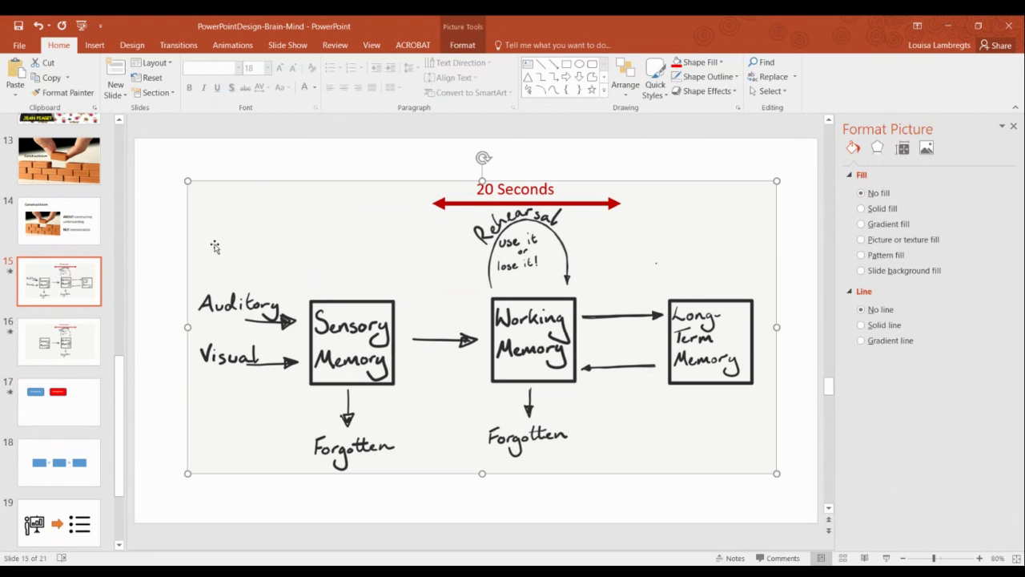
click(348, 250)
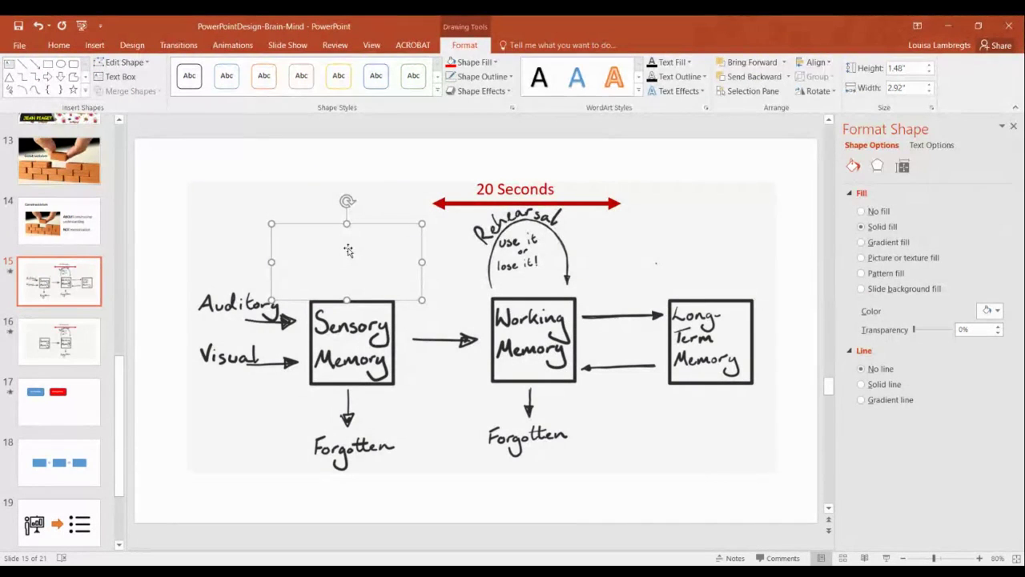
click(244, 225)
click(335, 243)
- Paste the cover shape as a picture and stretch it over the Forgotten label below Sensory Memory
right_click(313, 265)
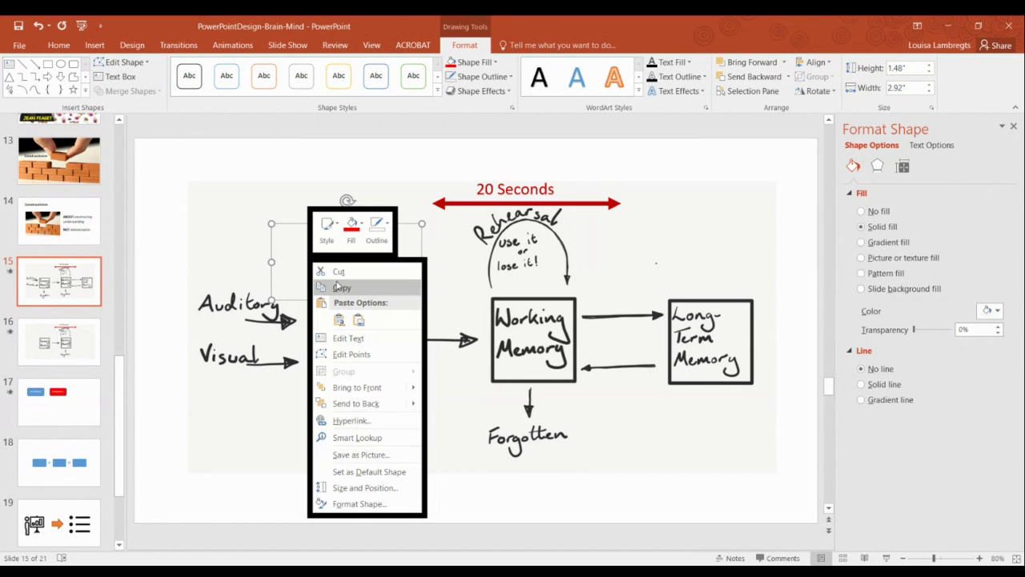
click(339, 287)
click(310, 173)
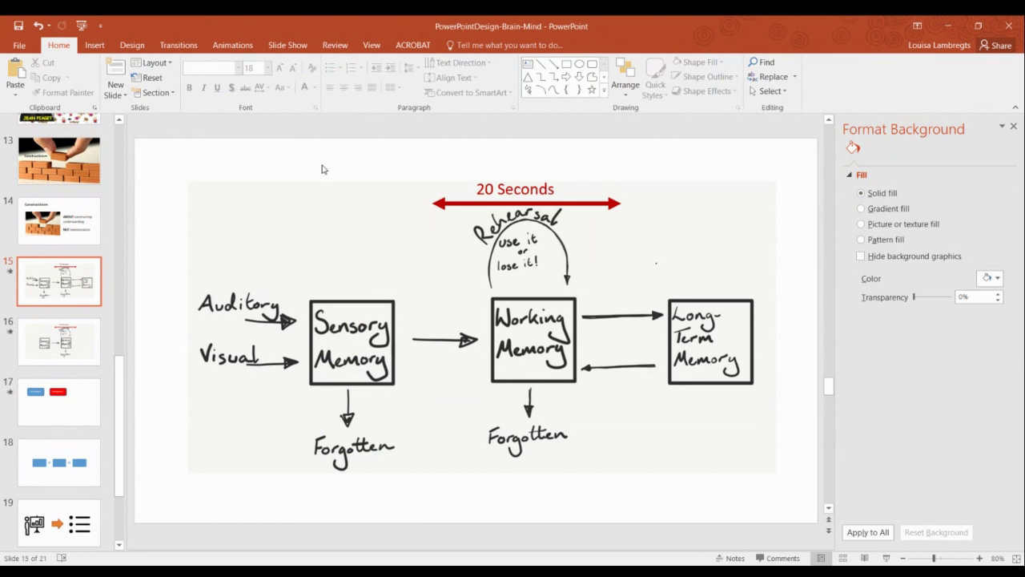
right_click(323, 169)
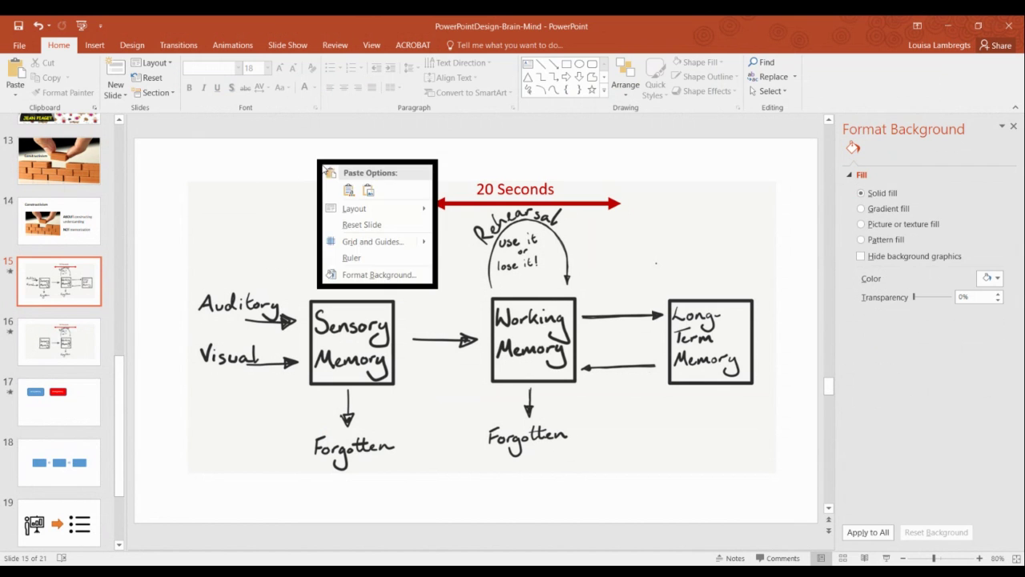
click(369, 191)
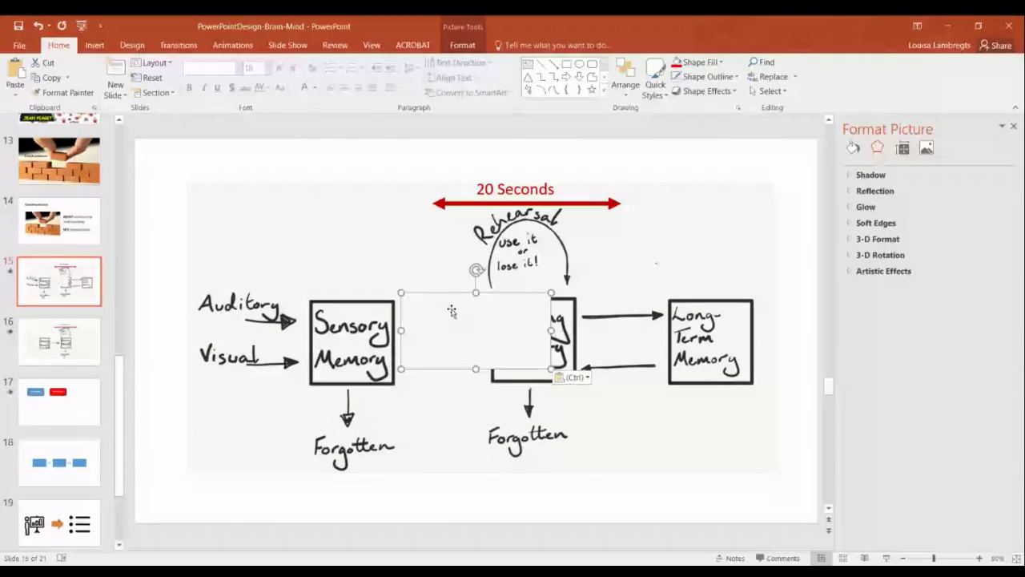
drag(447, 325, 315, 420)
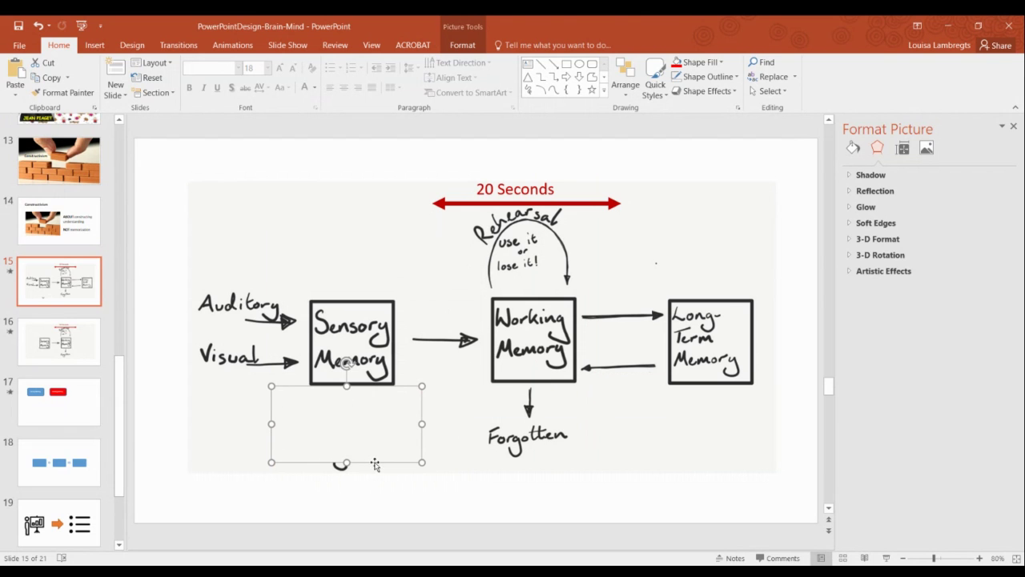
drag(345, 462, 344, 473)
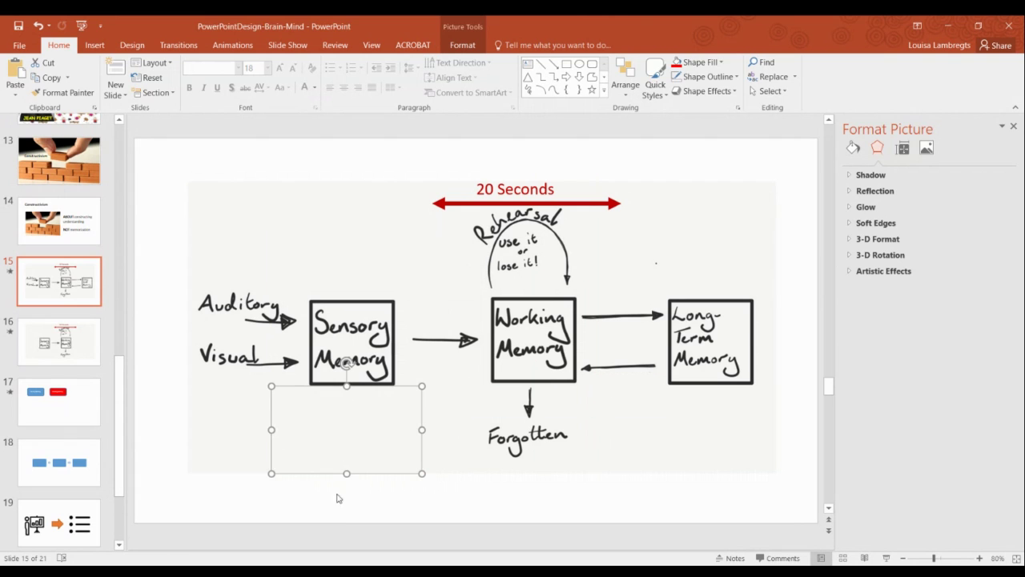
click(342, 508)
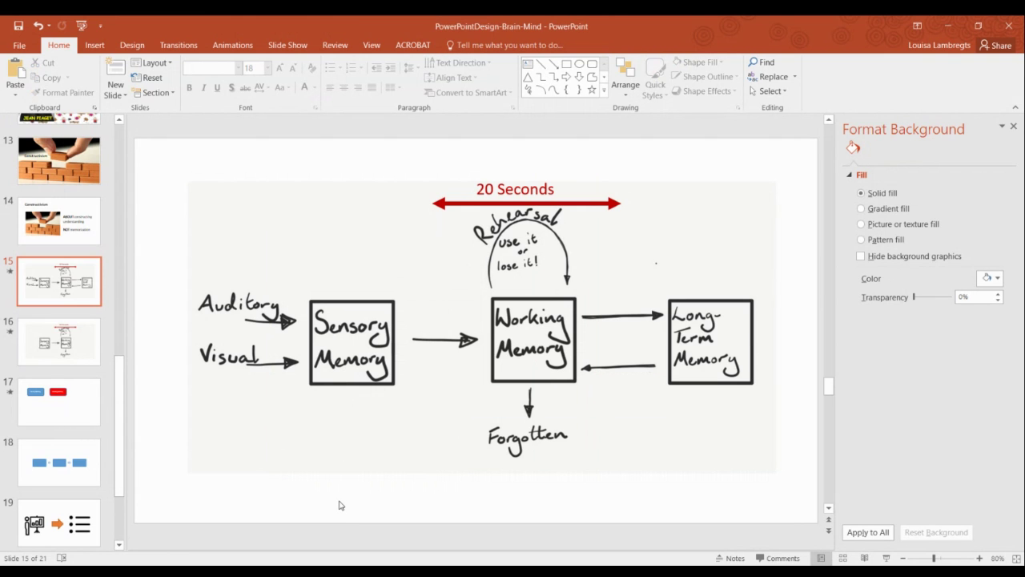
- Duplicate the blank cover picture and place it over the Auditory and Visual labels
click(355, 433)
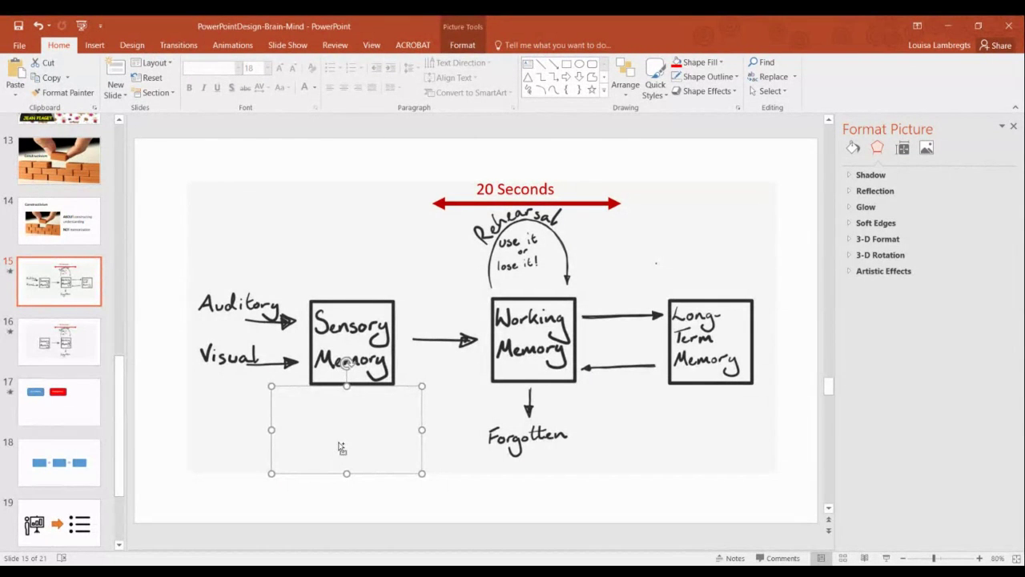
key(ctrl+d)
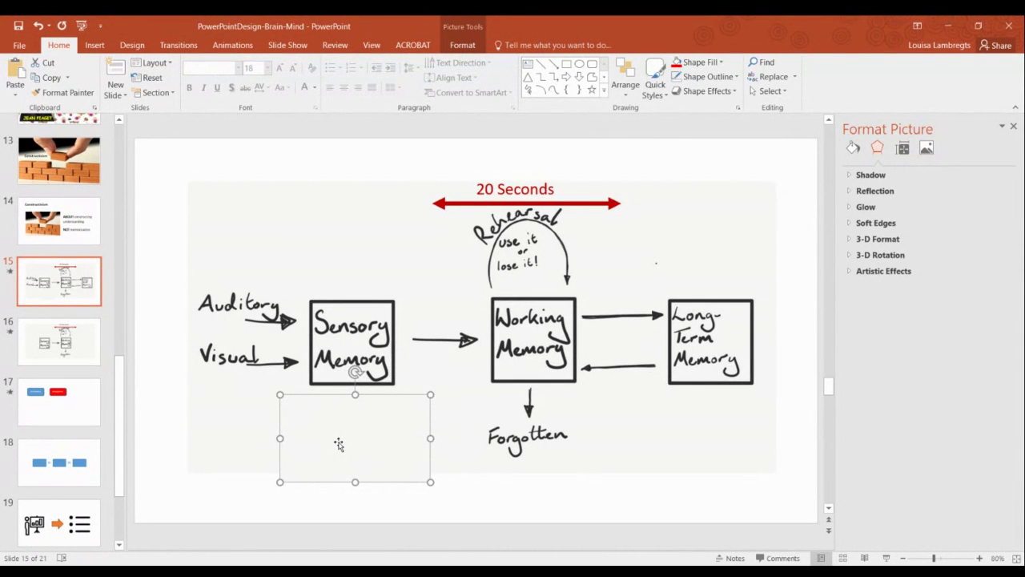
drag(339, 445, 188, 341)
click(246, 501)
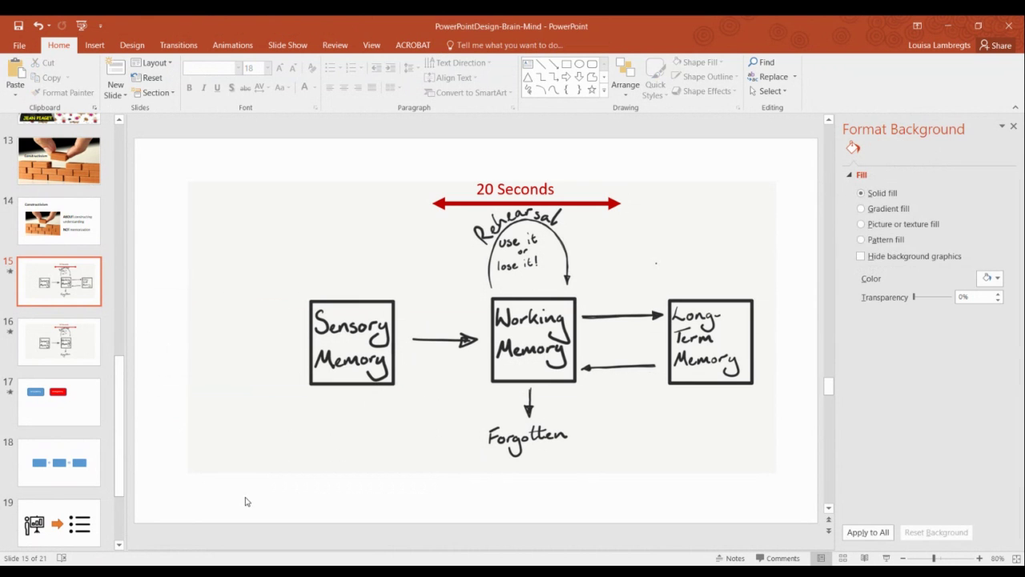
- Move a cover over Rehearsal and 20 Seconds, stretching it down over Working and Long-Term Memory
click(238, 358)
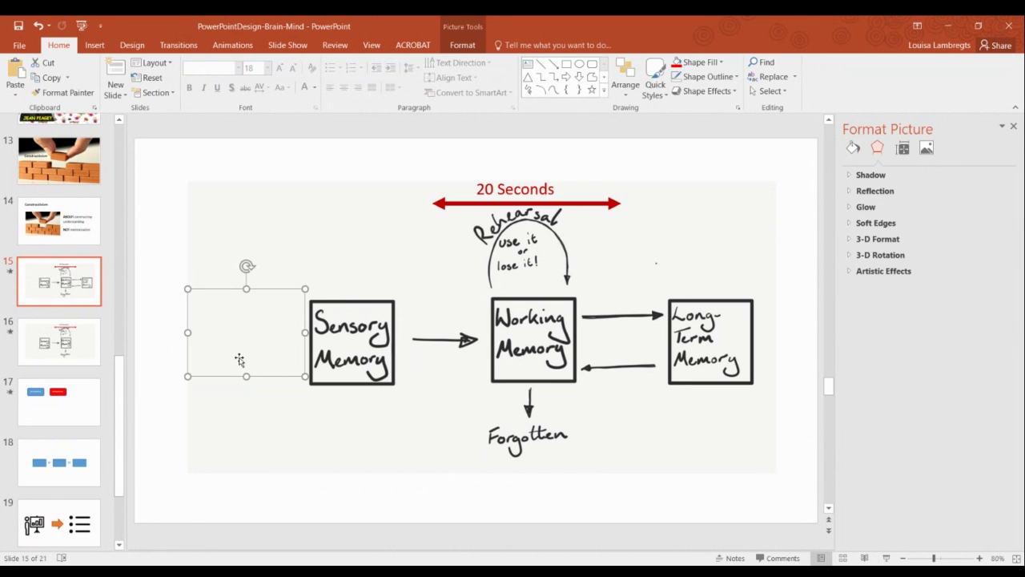
drag(239, 359, 460, 248)
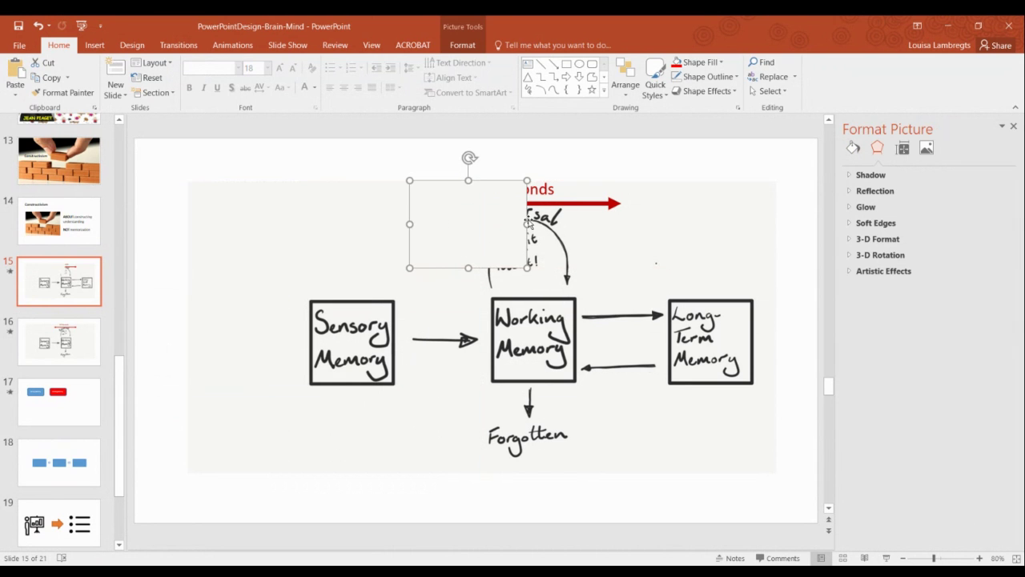
click(705, 226)
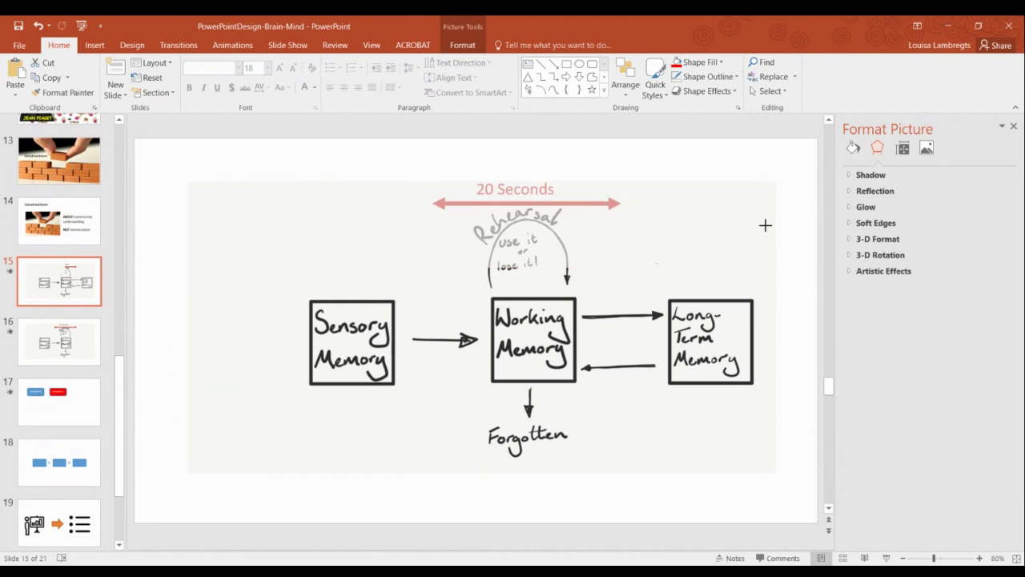
click(766, 224)
click(773, 224)
click(763, 227)
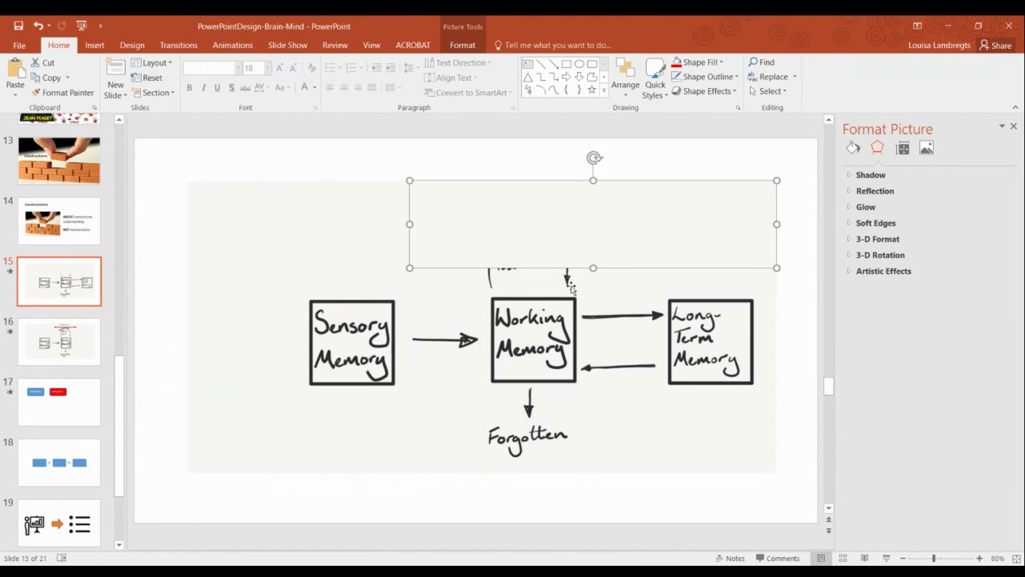
drag(593, 268, 590, 471)
- Duplicate slide 15, showing only Sensory Memory, to create slide 16
click(494, 508)
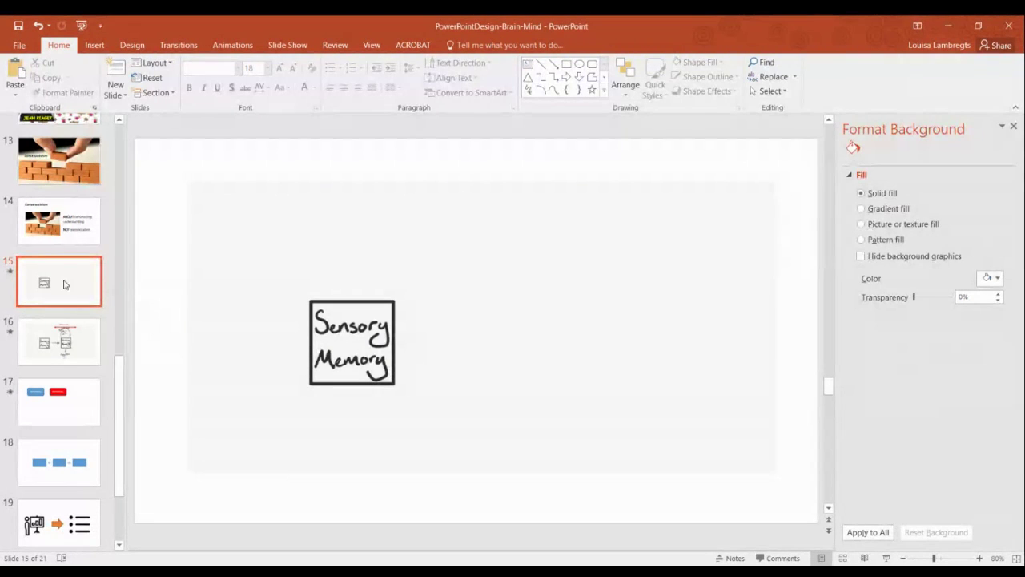
click(65, 284)
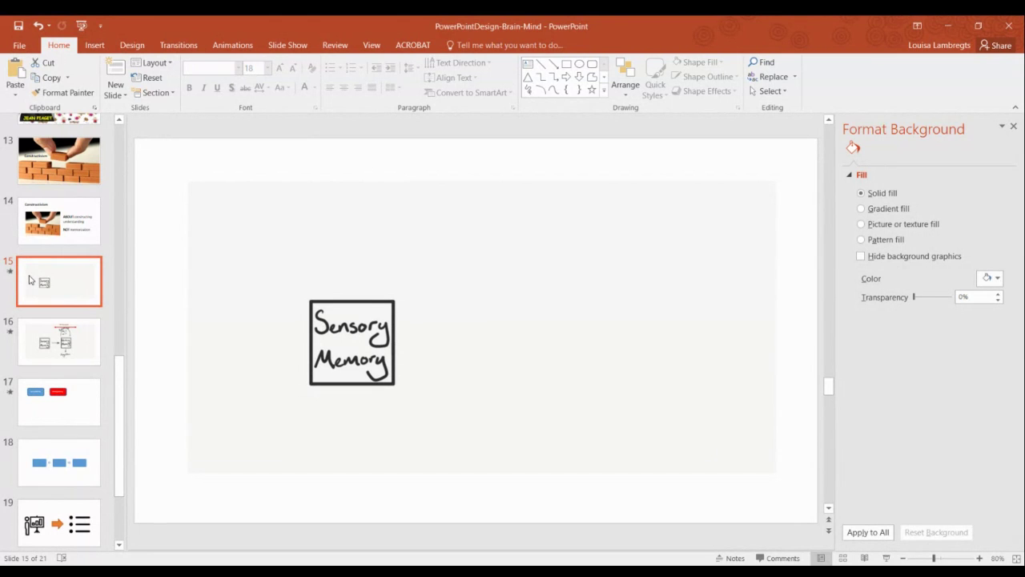
right_click(71, 270)
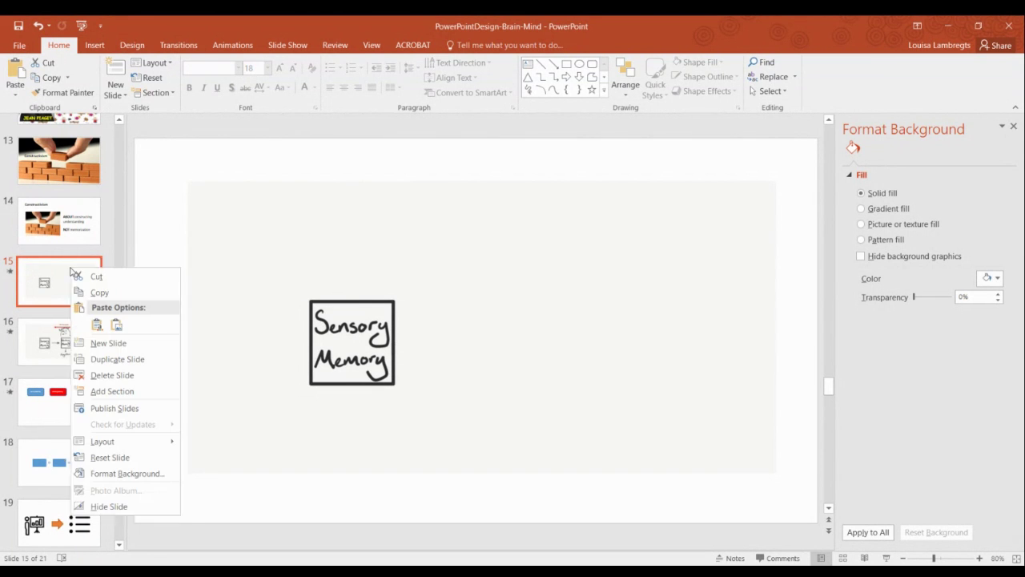
click(120, 359)
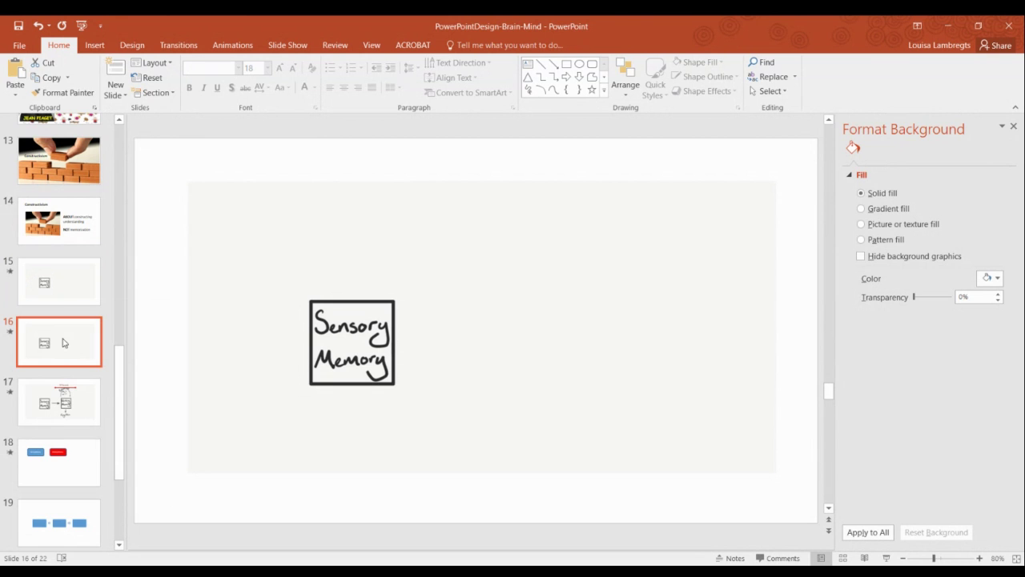
- Narrow slide 16's cover picture so Working Memory, Rehearsal and its Forgotten label show
click(546, 359)
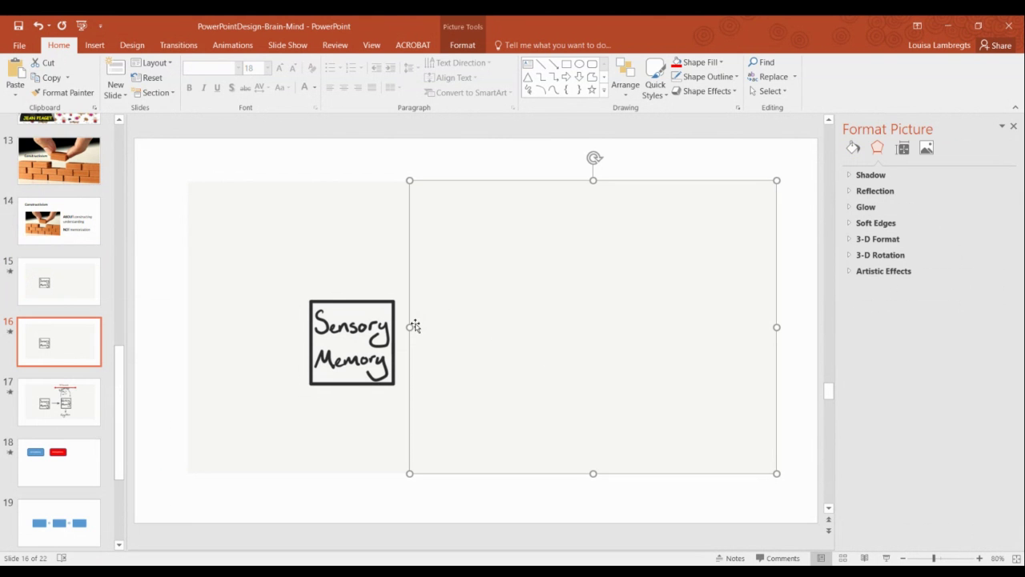
drag(408, 326, 579, 327)
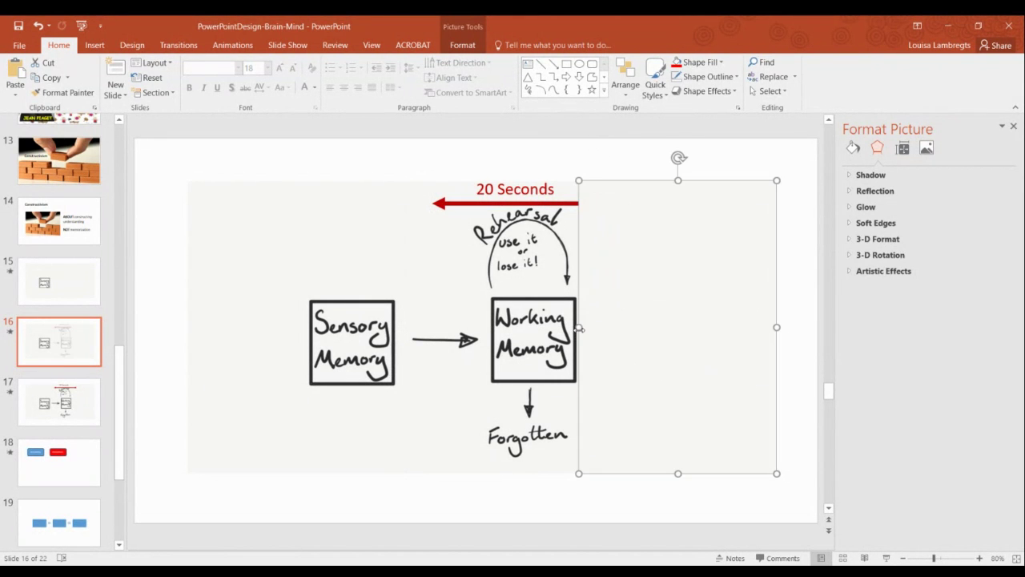
click(490, 517)
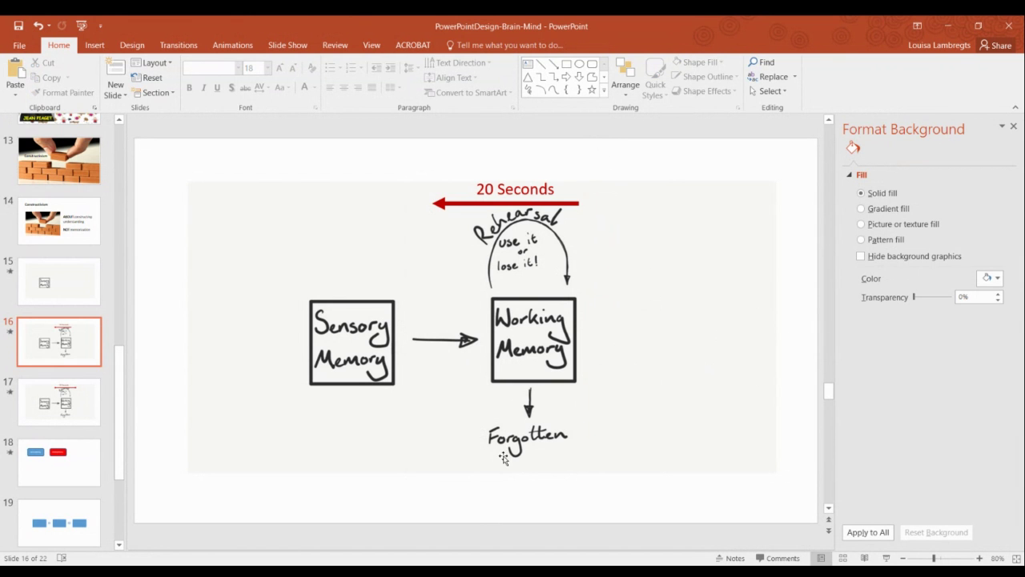
click(507, 203)
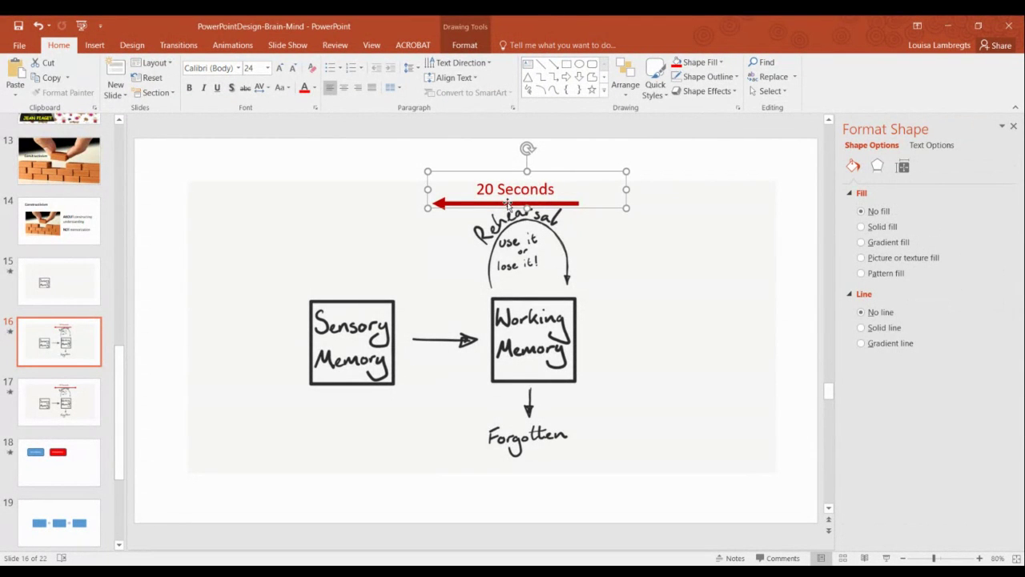
click(681, 286)
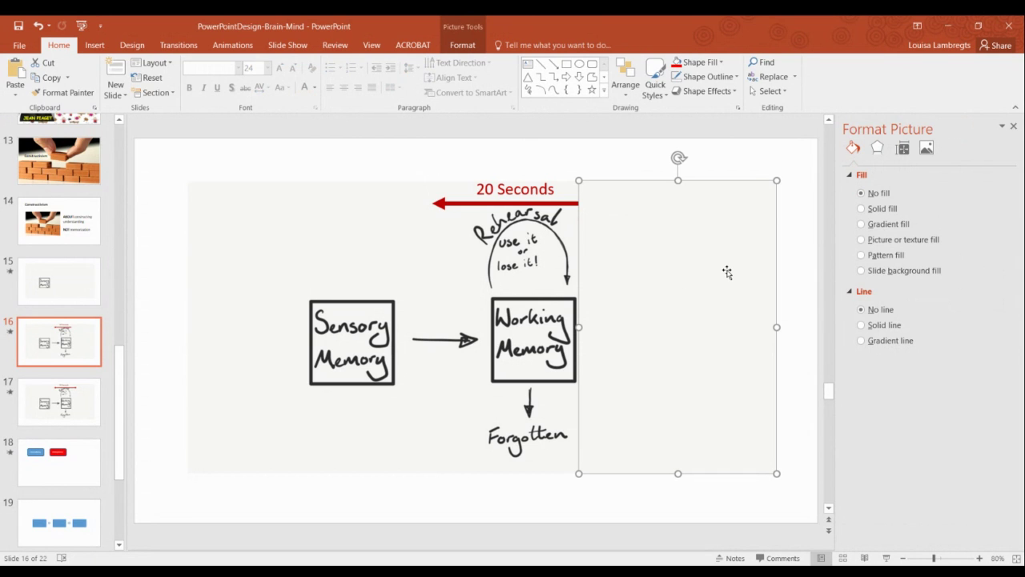
click(507, 203)
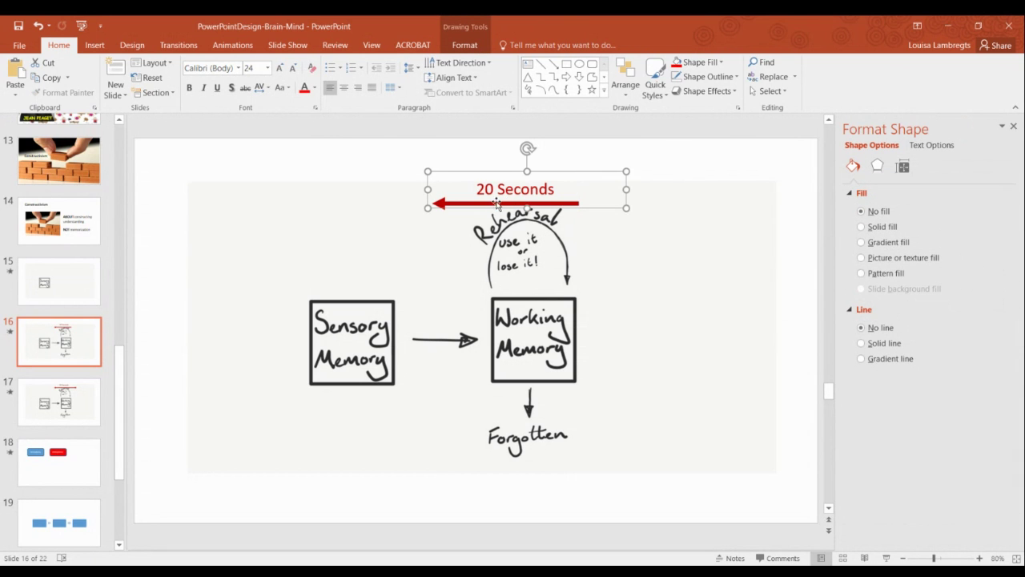
- Bring the 20 Seconds arrow group in front of the blank cover picture
right_click(492, 202)
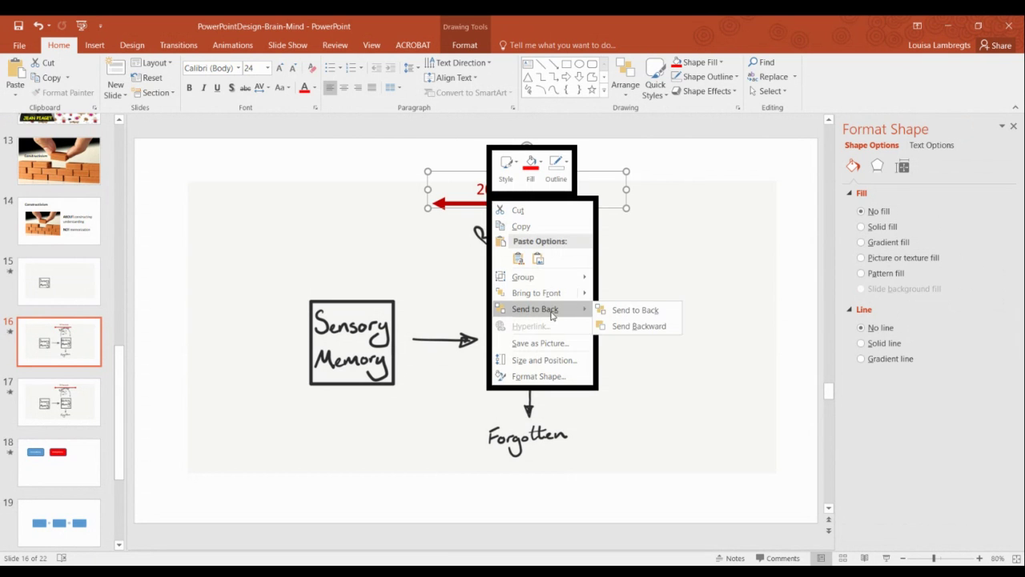
mouse_move(562, 295)
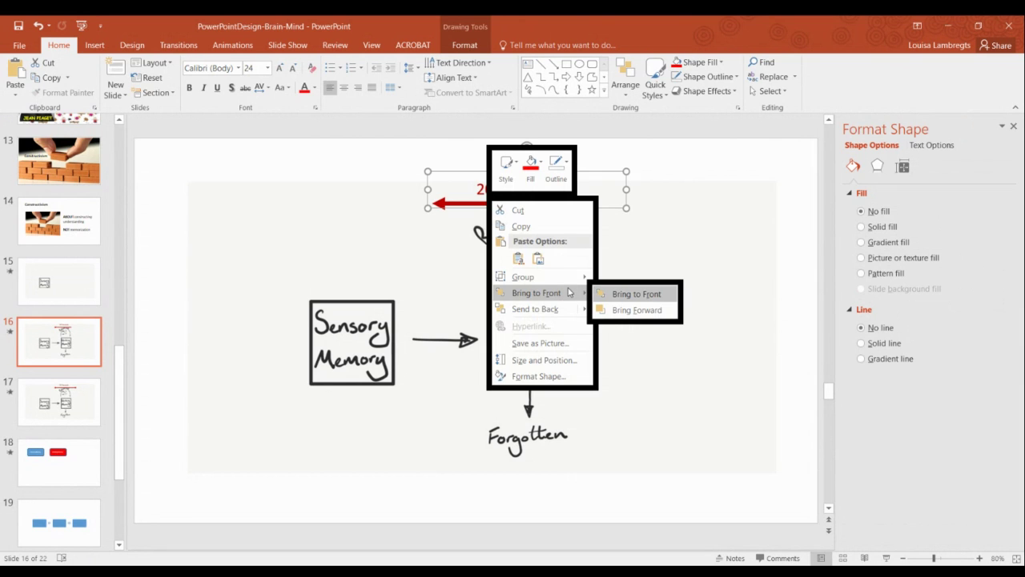
click(623, 295)
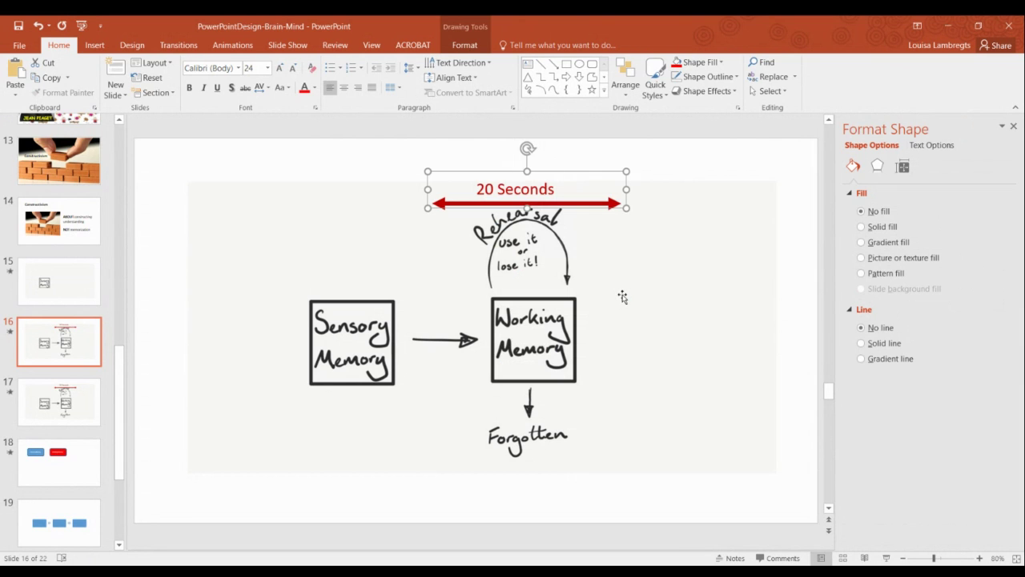
click(659, 225)
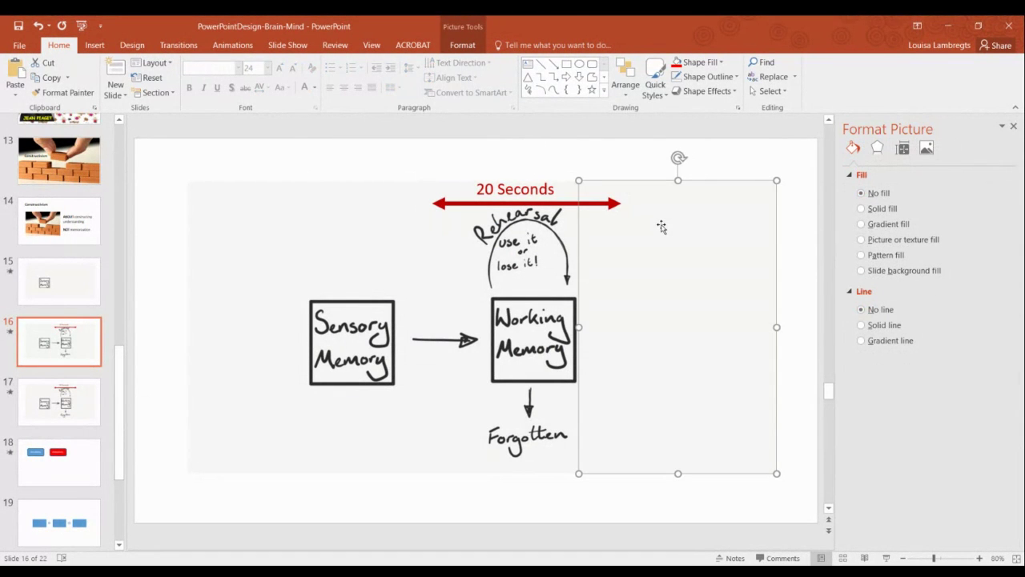
click(313, 527)
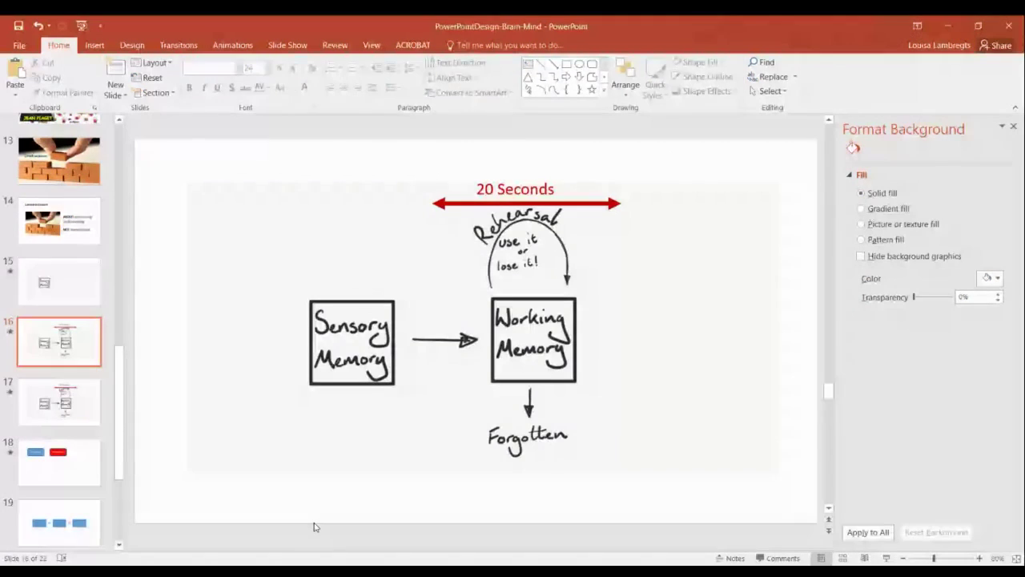
click(58, 302)
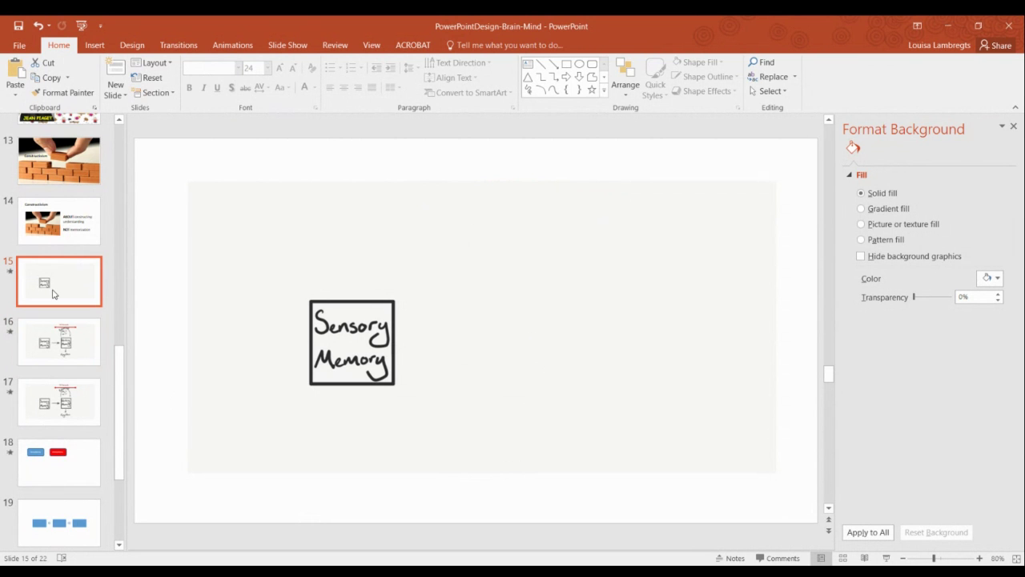
click(75, 343)
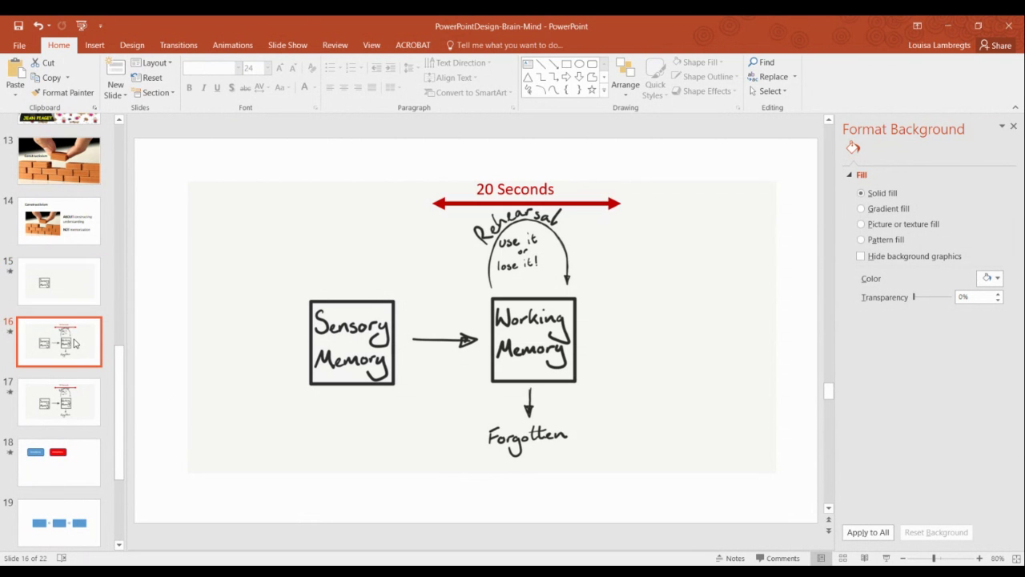